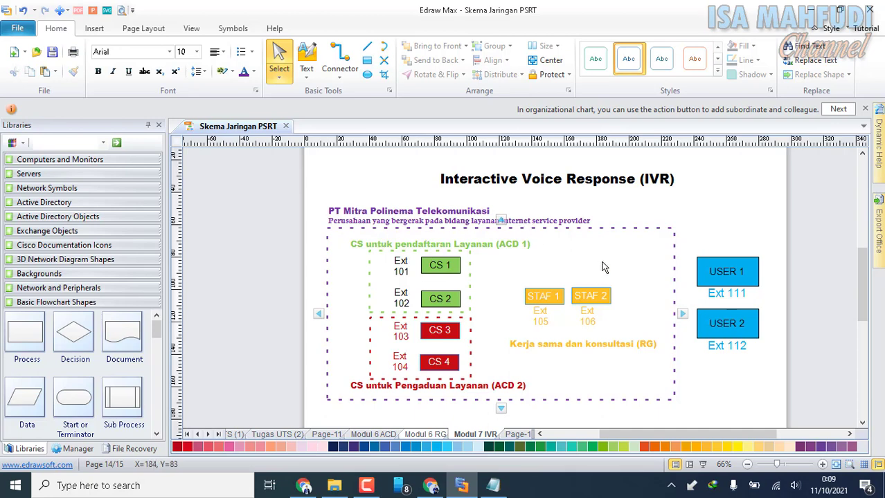
- Review the IVR diagram's two customer service groups, staff extensions and user extensions
{"action": "scroll", "coordinate": [602, 267], "scroll_direction": "up", "scroll_amount": 1}
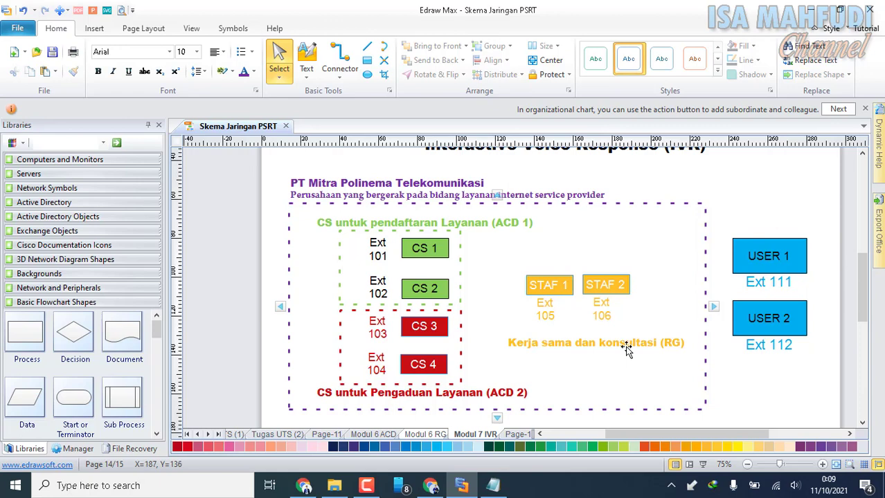
{"action": "scroll", "coordinate": [626, 350], "scroll_direction": "down", "scroll_amount": 1}
{"action": "scroll", "coordinate": [627, 353], "scroll_direction": "up", "scroll_amount": 2}
{"action": "scroll", "coordinate": [626, 349], "scroll_direction": "down", "scroll_amount": 2}
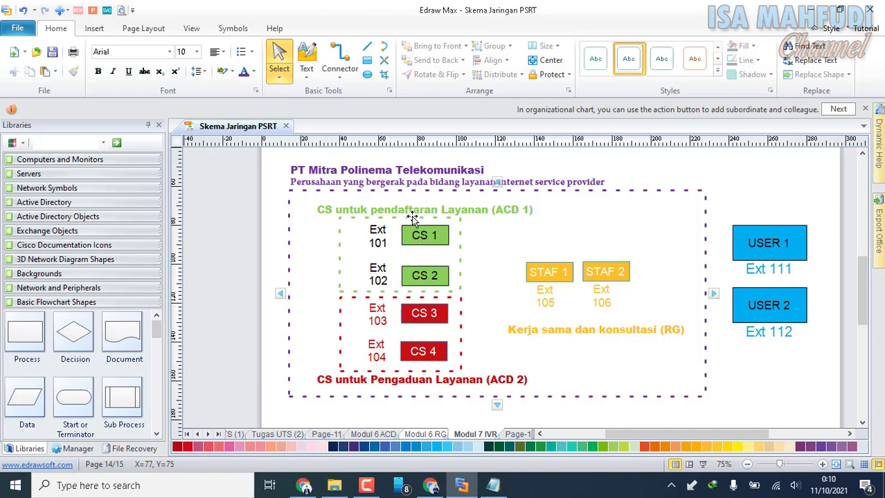
{"action": "scroll", "coordinate": [508, 231], "scroll_direction": "down", "scroll_amount": 1}
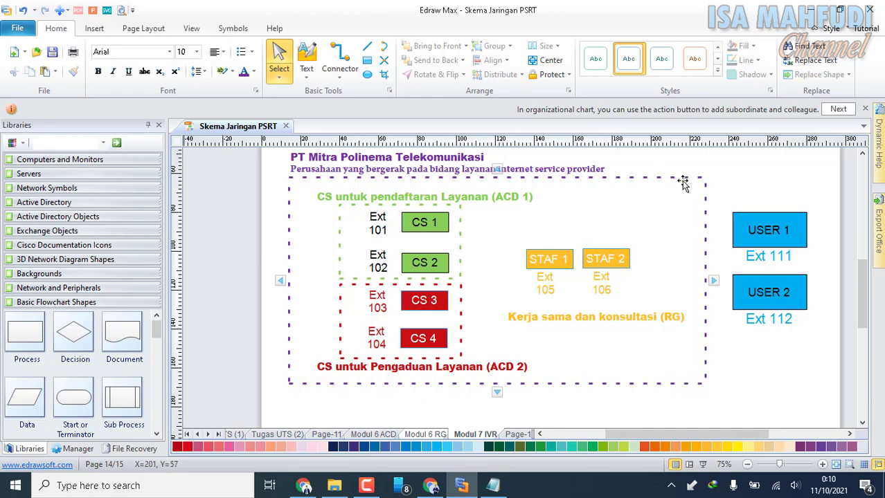
{"action": "scroll", "coordinate": [607, 215], "scroll_direction": "up", "scroll_amount": 2}
{"action": "scroll", "coordinate": [635, 187], "scroll_direction": "down", "scroll_amount": 1}
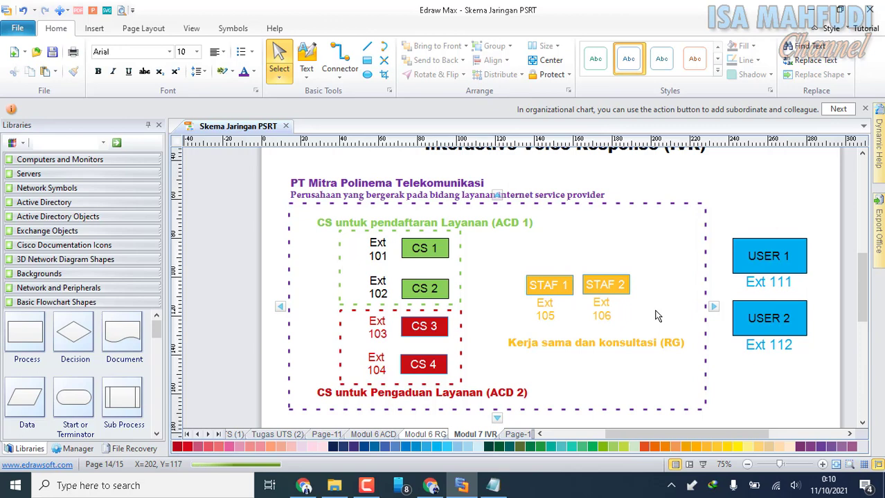
- Copy the red dashed frame, fit it around STAF 1 and STAF 2 with their extension labels, and colour its outline orange
{"action": "left_click", "coordinate": [460, 337]}
{"action": "left_click_drag", "start_coordinate": [460, 337], "coordinate": [624, 304]}
{"action": "left_click_drag", "start_coordinate": [543, 328], "coordinate": [556, 323]}
{"action": "left_click", "coordinate": [748, 60]}
{"action": "left_click", "coordinate": [760, 168]}
{"action": "left_click", "coordinate": [587, 240]}
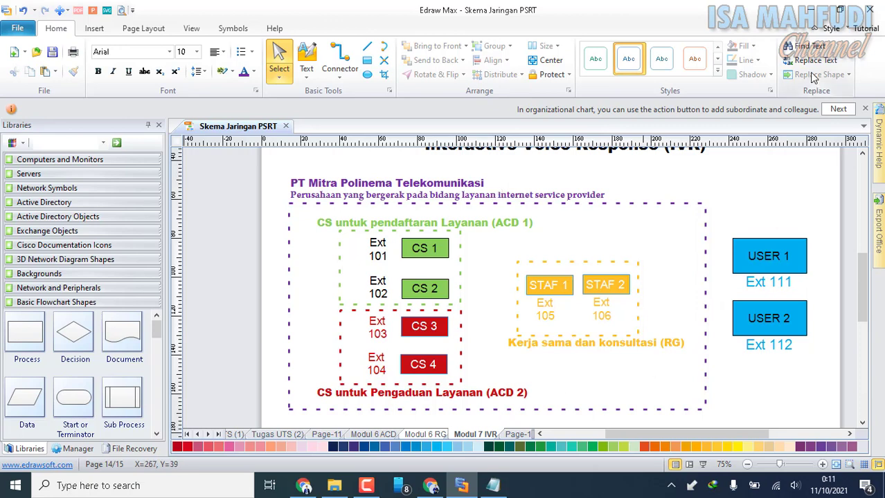
- Review the Teks IVR announcement text in Notepad and the details of the IVR audio file in the Videos > IVR folder
{"action": "scroll", "coordinate": [685, 239], "scroll_direction": "up", "scroll_amount": 2}
{"action": "scroll", "coordinate": [686, 239], "scroll_direction": "down", "scroll_amount": 1}
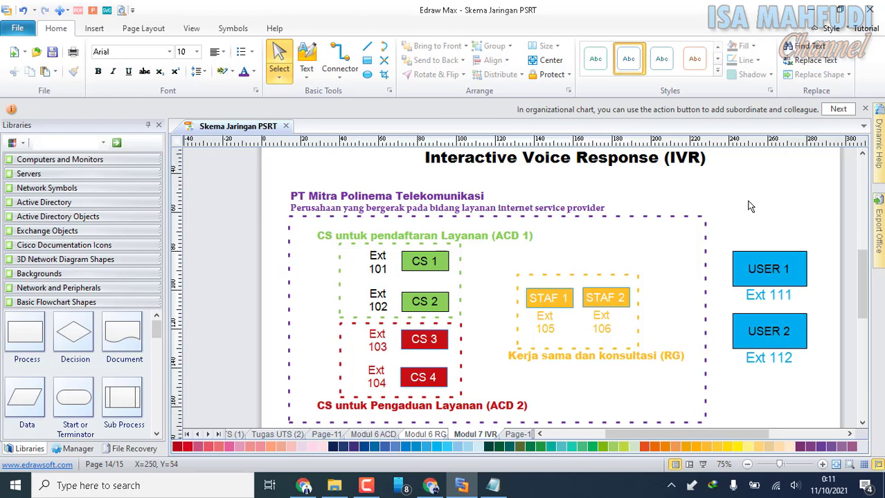
{"action": "left_click", "coordinate": [493, 485]}
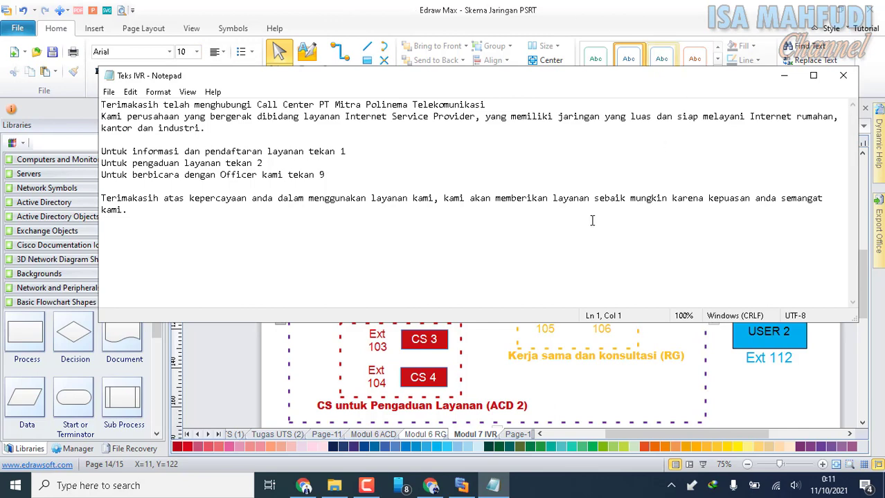
{"action": "left_click", "coordinate": [348, 490]}
{"action": "left_click", "coordinate": [269, 306]}
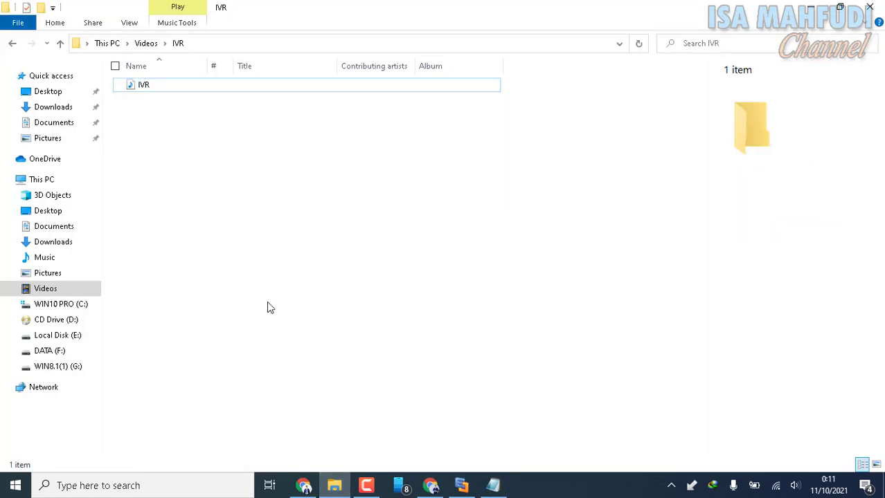
{"action": "left_click", "coordinate": [164, 83]}
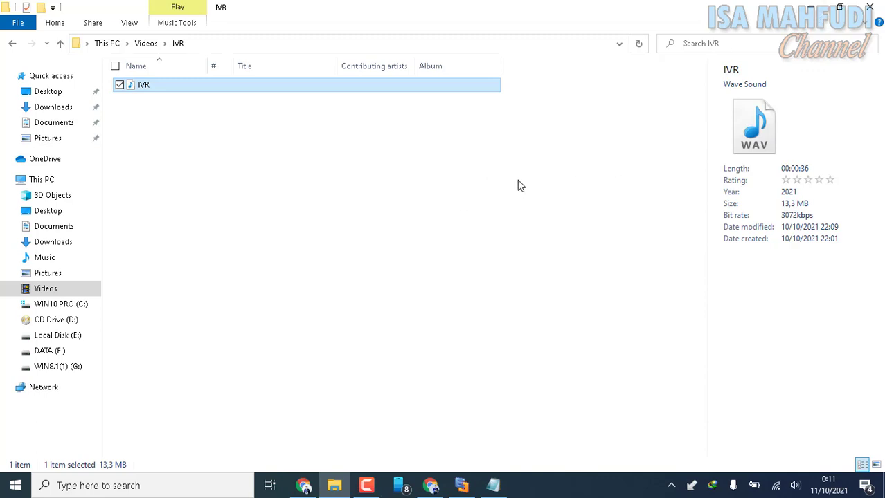
- Clear the open windows off the desktop and bring up the SIP PBX v3 Admin Tool
{"action": "left_click", "coordinate": [811, 10]}
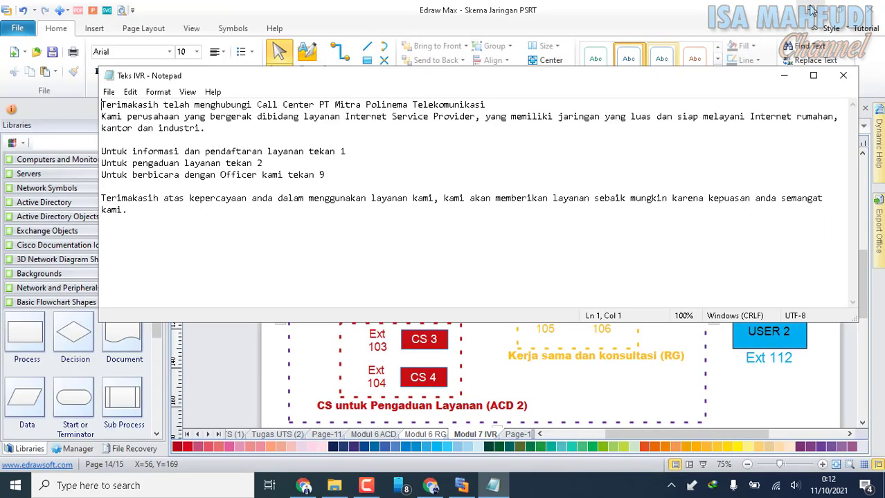
{"action": "left_click", "coordinate": [814, 9]}
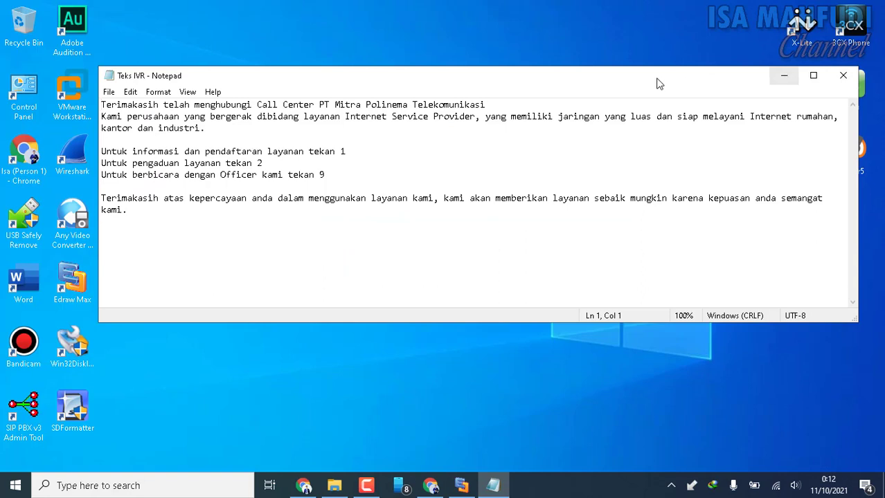
{"action": "left_click_drag", "start_coordinate": [624, 82], "coordinate": [668, 52]}
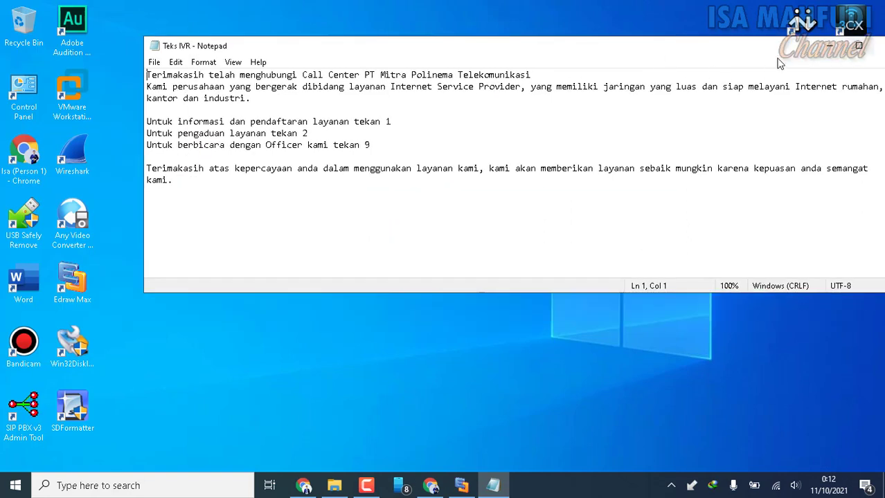
{"action": "left_click_drag", "start_coordinate": [762, 53], "coordinate": [747, 53]}
{"action": "left_click", "coordinate": [817, 52]}
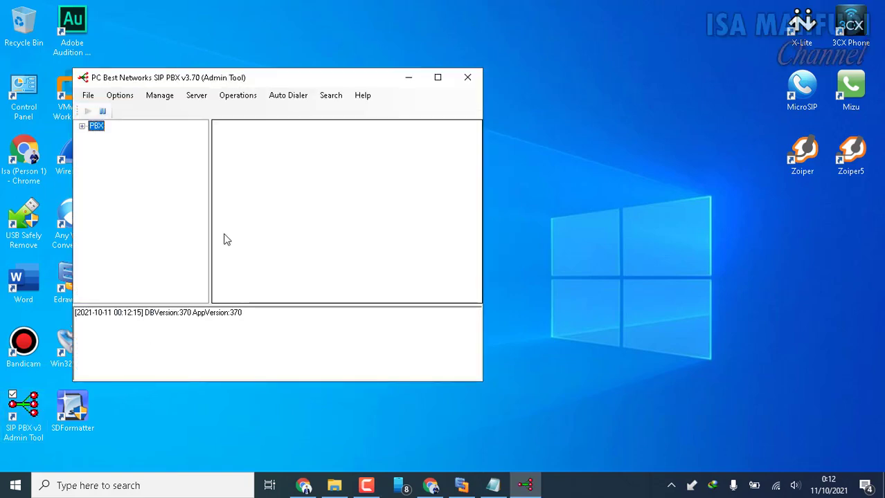
{"action": "left_click_drag", "start_coordinate": [272, 80], "coordinate": [401, 57]}
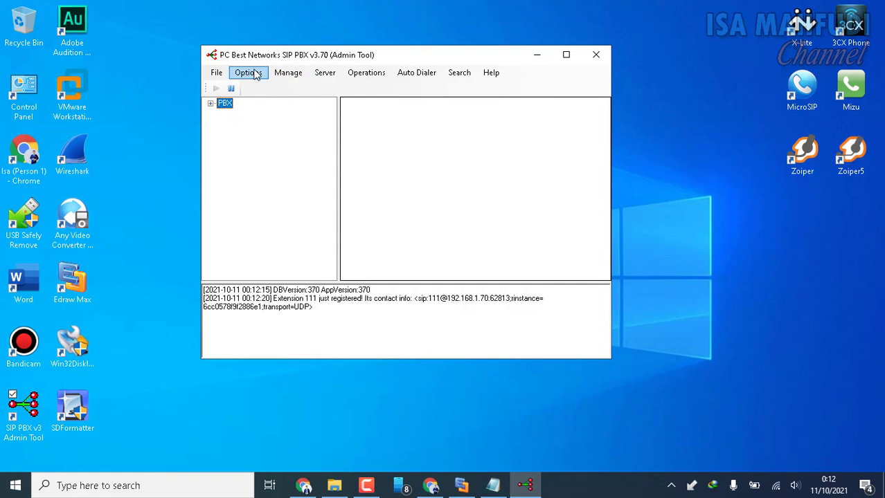
- Inspect the existing dial plans, ACD hunt groups and ring groups in the PBX tree
{"action": "left_click", "coordinate": [211, 103]}
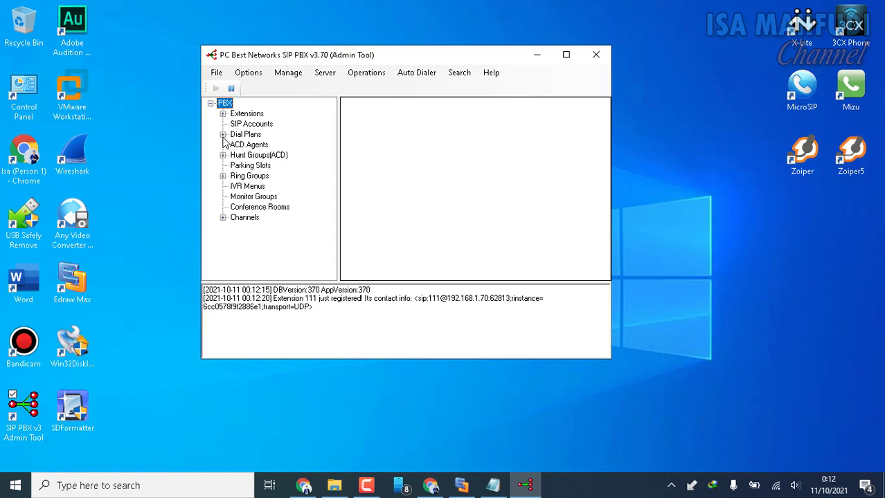
{"action": "left_click", "coordinate": [223, 135]}
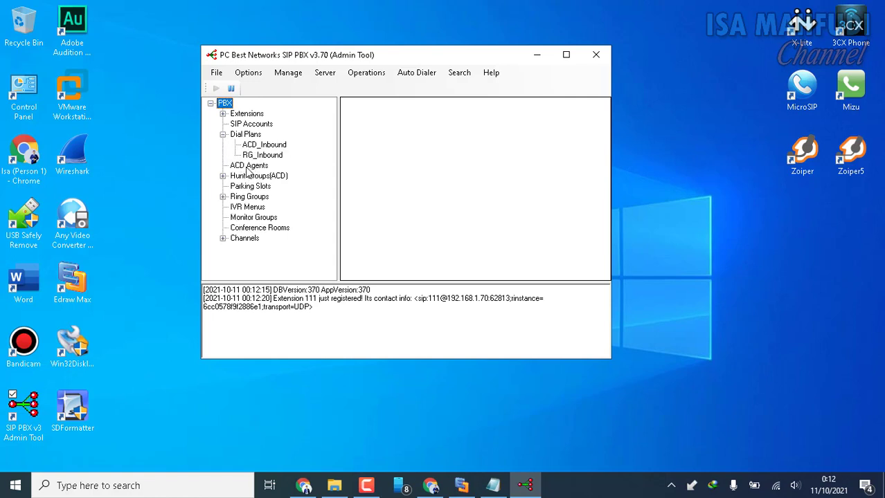
{"action": "left_click", "coordinate": [223, 176]}
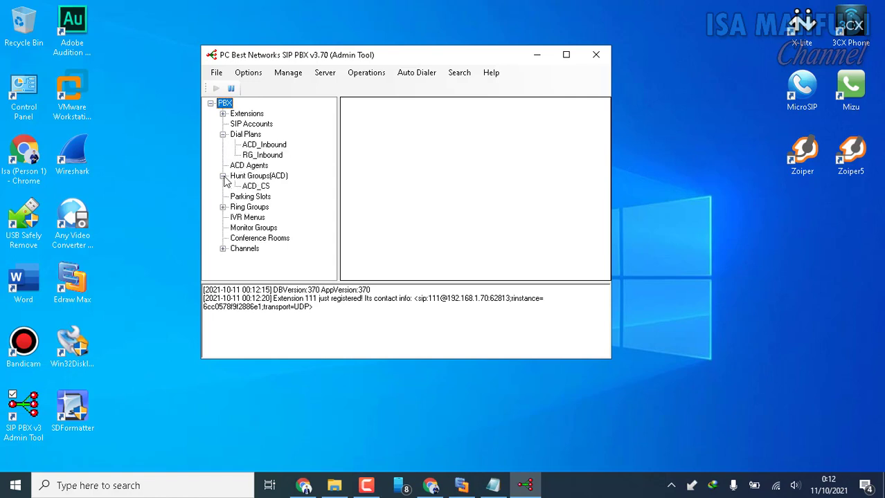
{"action": "left_click", "coordinate": [222, 207]}
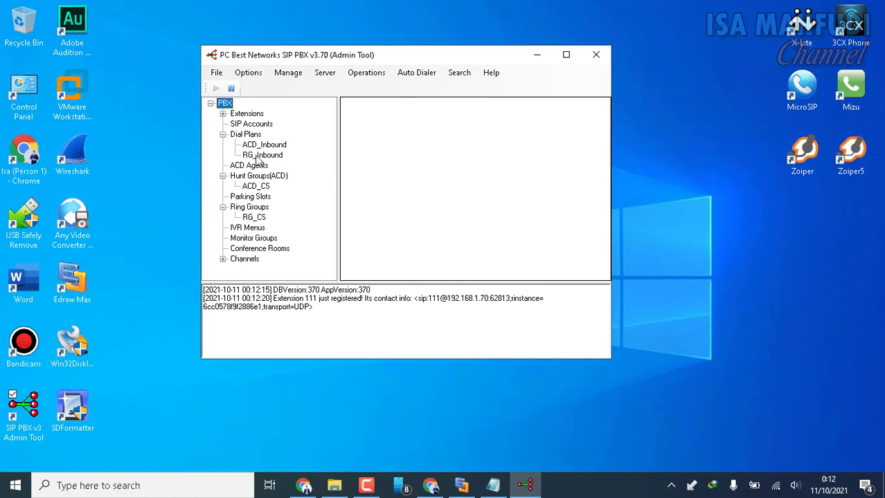
- Delete the ACD_Inbound and RG_Inbound dial plans from the PBX
{"action": "left_click", "coordinate": [261, 74]}
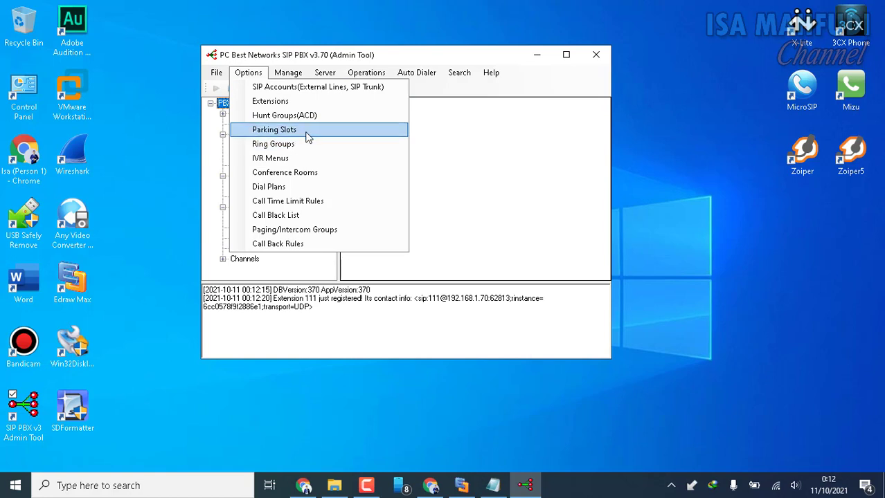
{"action": "left_click", "coordinate": [302, 187]}
{"action": "left_click", "coordinate": [136, 135]}
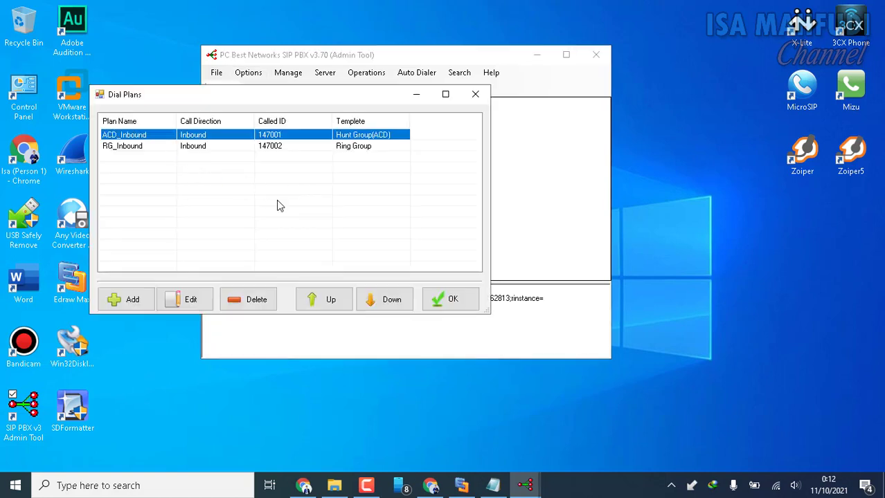
{"action": "left_click", "coordinate": [261, 307]}
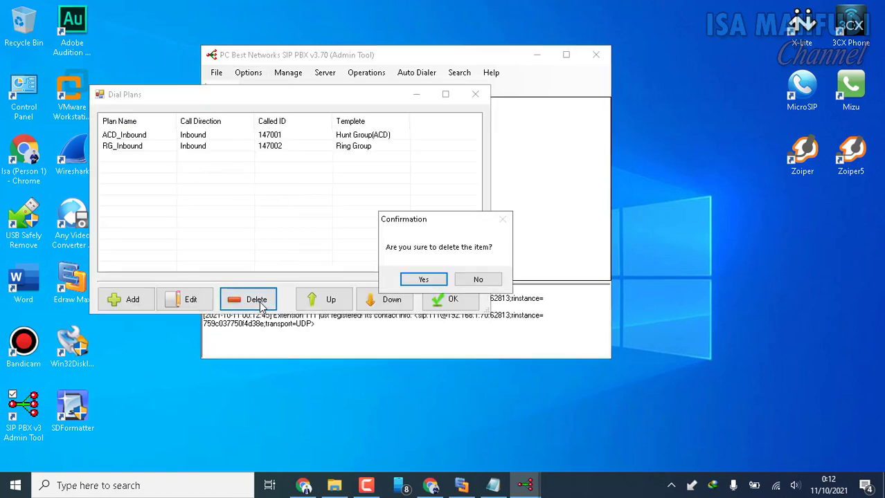
{"action": "left_click", "coordinate": [424, 280]}
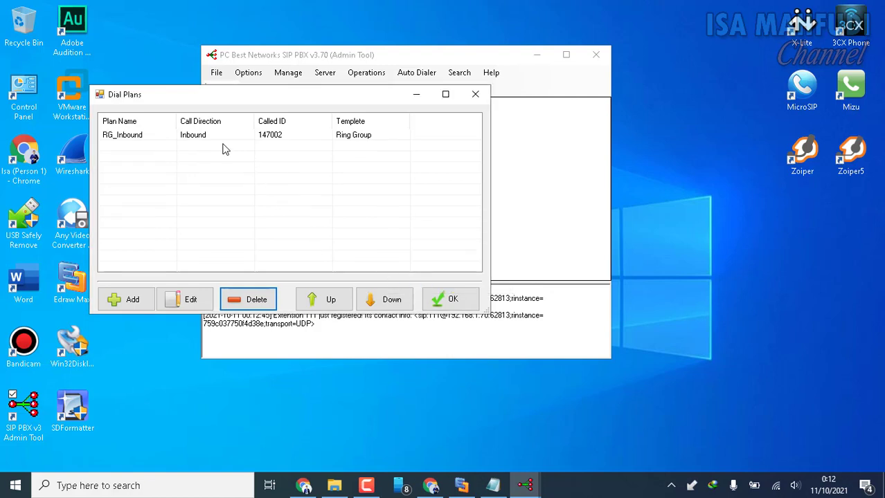
{"action": "left_click", "coordinate": [215, 141]}
{"action": "left_click", "coordinate": [264, 299]}
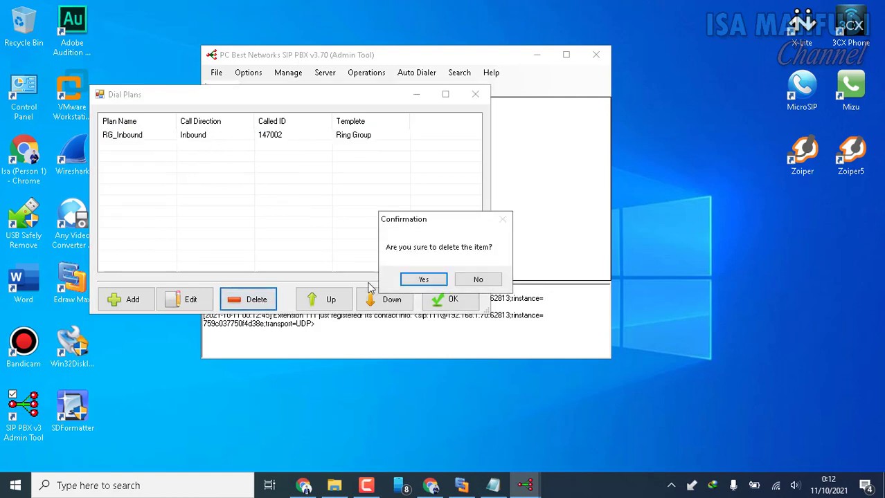
{"action": "left_click", "coordinate": [424, 280]}
{"action": "left_click", "coordinate": [442, 302]}
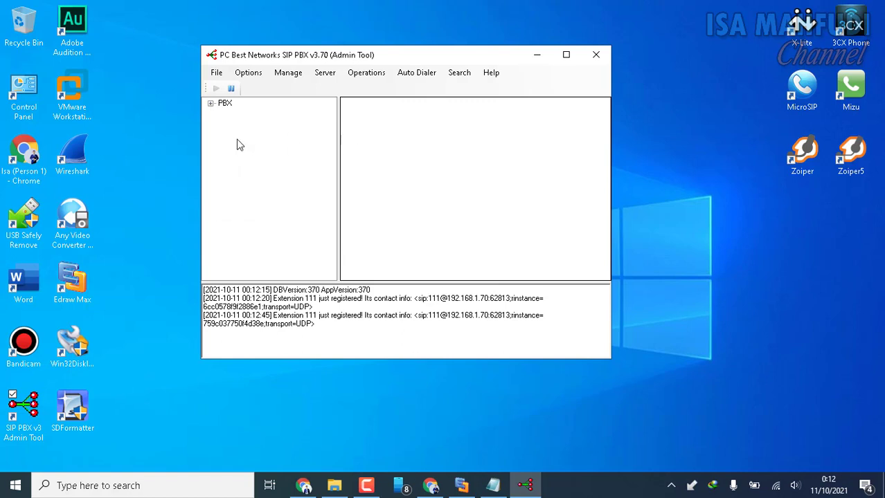
- Delete the ACD_CS hunt group from the PBX
{"action": "left_click", "coordinate": [210, 103]}
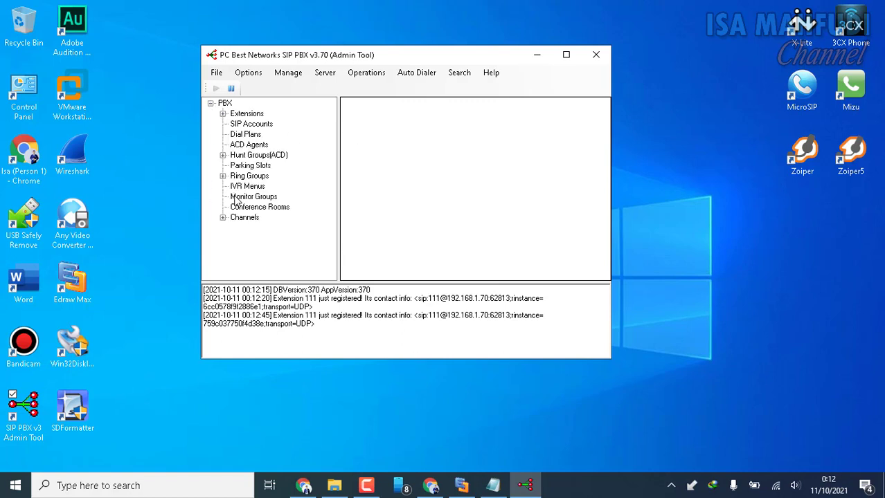
{"action": "left_click", "coordinate": [222, 155]}
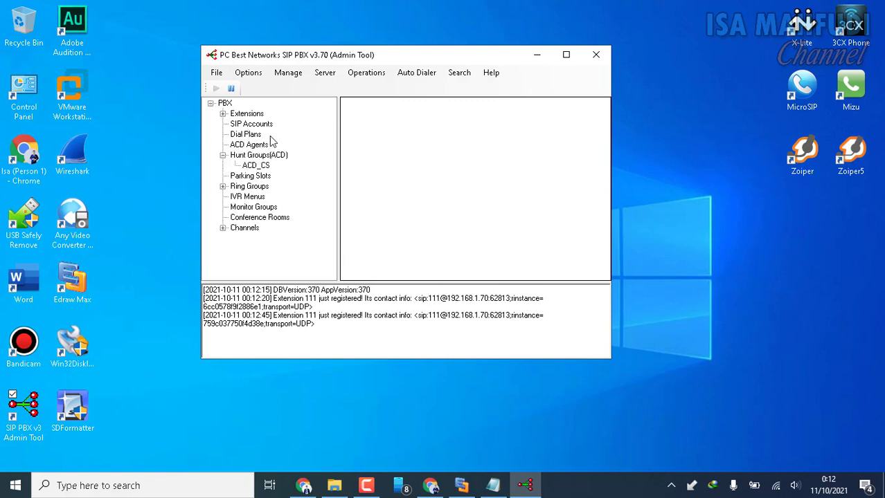
{"action": "left_click", "coordinate": [256, 75]}
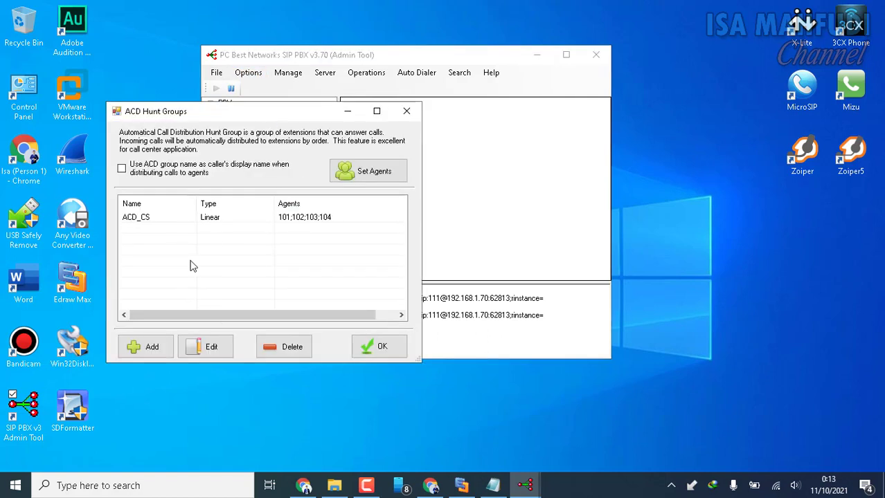
{"action": "left_click", "coordinate": [169, 220]}
{"action": "left_click", "coordinate": [294, 348]}
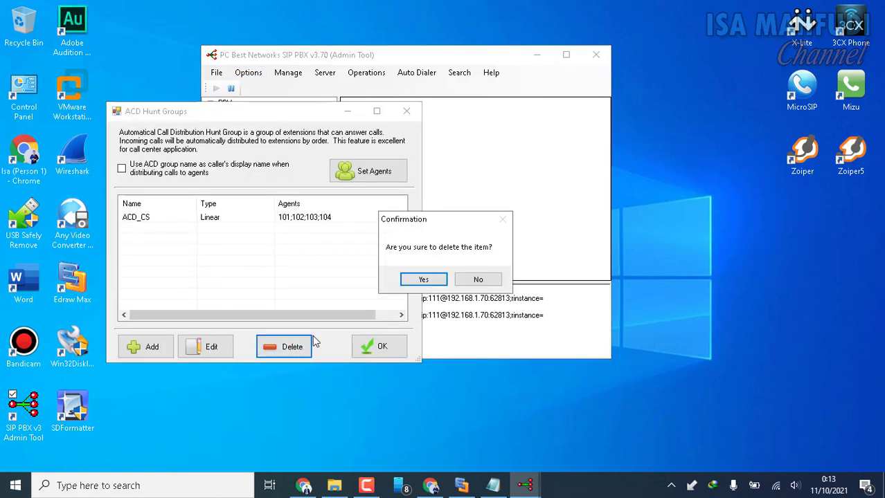
{"action": "left_click", "coordinate": [422, 279]}
{"action": "left_click", "coordinate": [385, 349]}
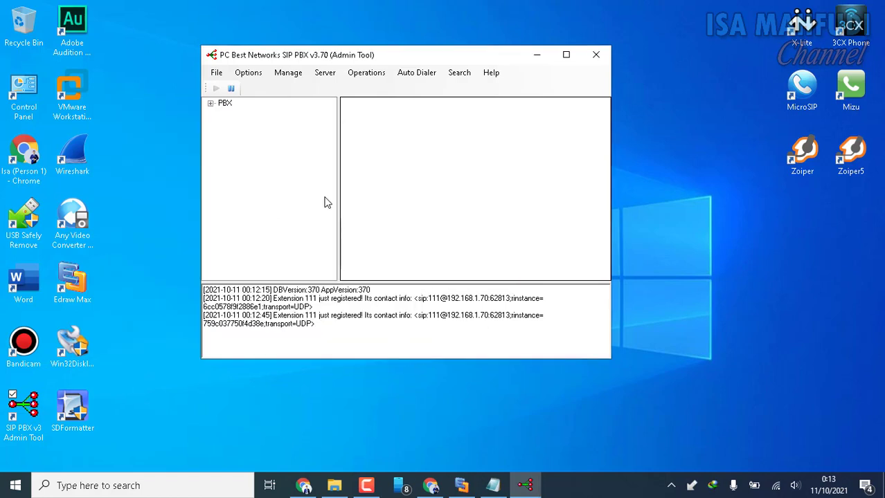
- Delete the RG_CS ring group from the PBX
{"action": "left_click", "coordinate": [250, 73]}
{"action": "left_click", "coordinate": [295, 149]}
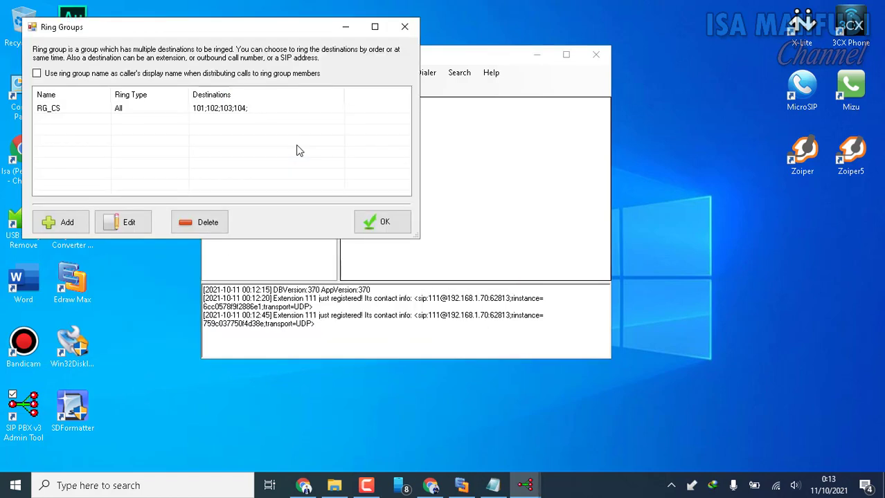
{"action": "left_click", "coordinate": [110, 108]}
{"action": "left_click", "coordinate": [198, 226]}
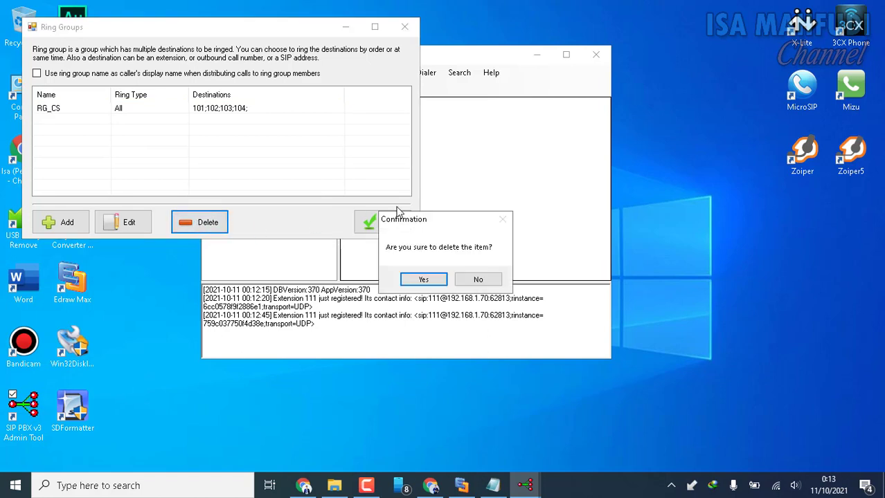
{"action": "left_click", "coordinate": [422, 280]}
{"action": "left_click", "coordinate": [397, 222]}
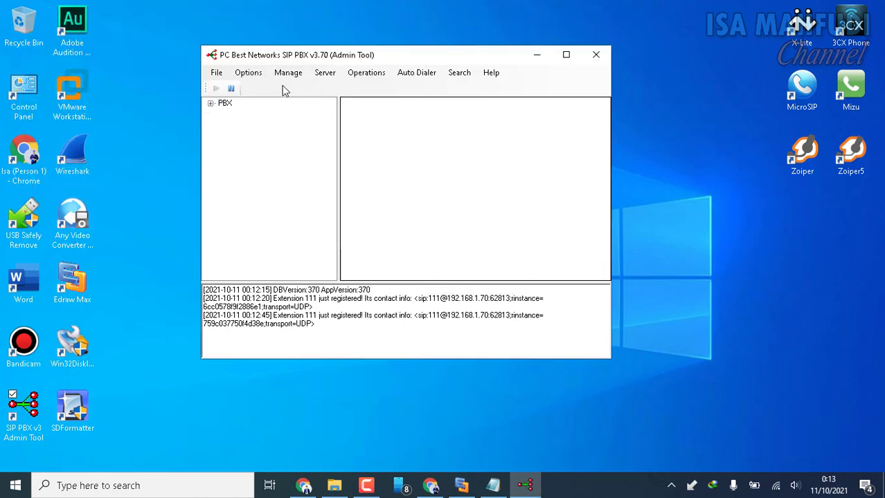
- List the PBX extensions and place the admin tool beside the Edraw Max IVR diagram to compare them
{"action": "left_click", "coordinate": [210, 104]}
{"action": "left_click", "coordinate": [253, 115]}
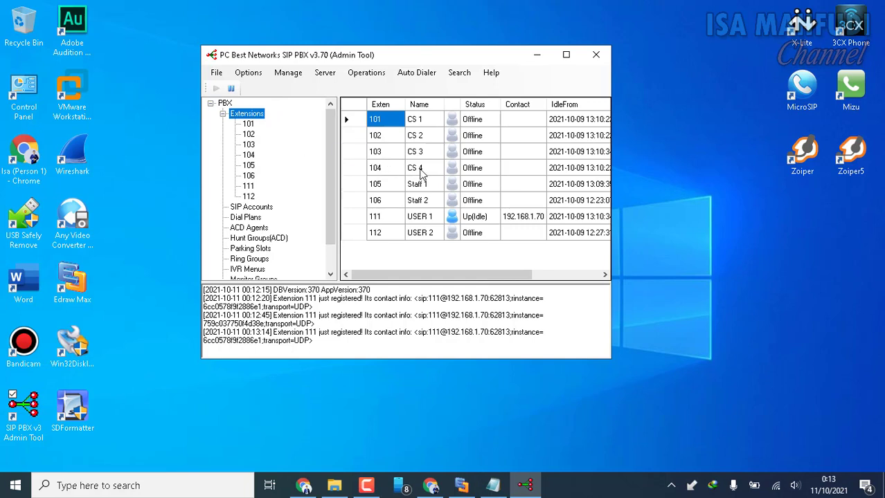
{"action": "left_click", "coordinate": [461, 485]}
{"action": "scroll", "coordinate": [531, 326], "scroll_direction": "down", "scroll_amount": 1}
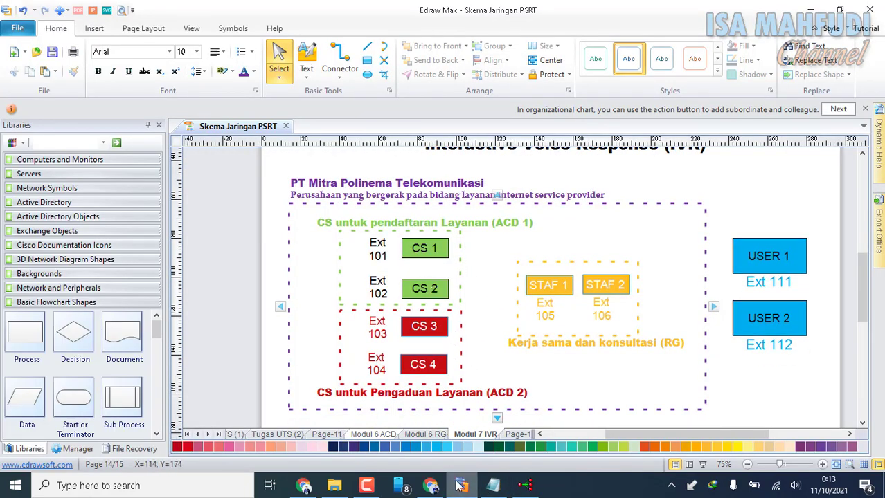
{"action": "left_click", "coordinate": [524, 486]}
{"action": "left_click_drag", "start_coordinate": [470, 58], "coordinate": [754, 75]}
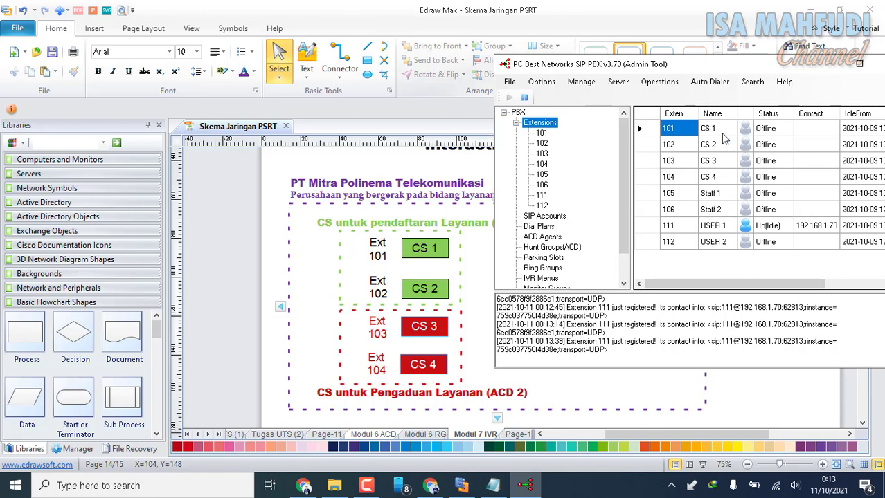
- Start a new ACD hunt group in the PBX and name it CS_ACD1
{"action": "left_click", "coordinate": [543, 82]}
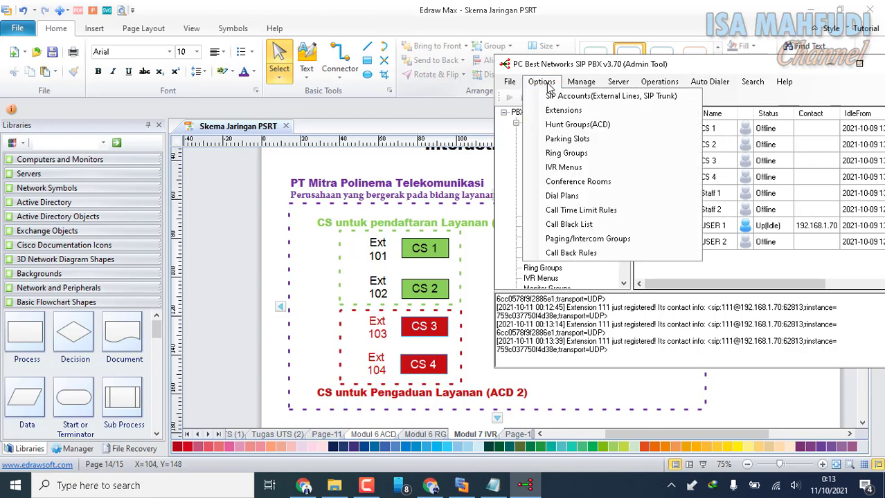
{"action": "left_click", "coordinate": [549, 84]}
{"action": "left_click", "coordinate": [548, 84]}
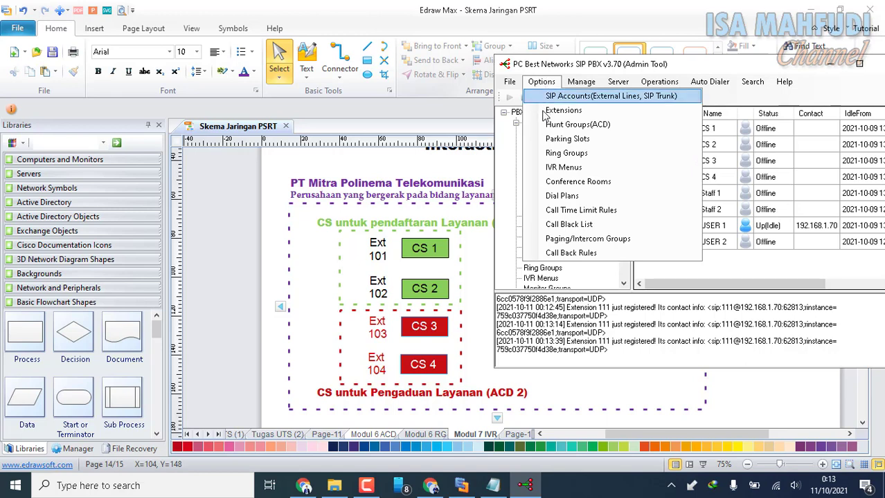
{"action": "left_click", "coordinate": [557, 129]}
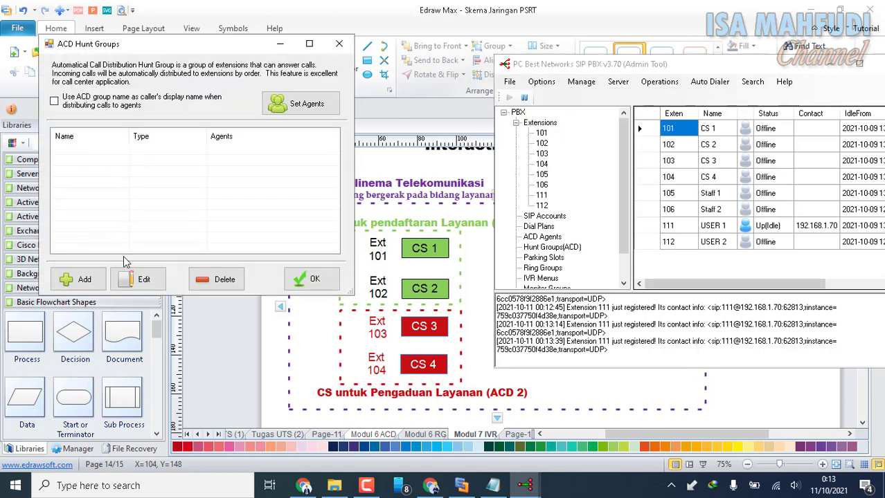
{"action": "left_click", "coordinate": [84, 278]}
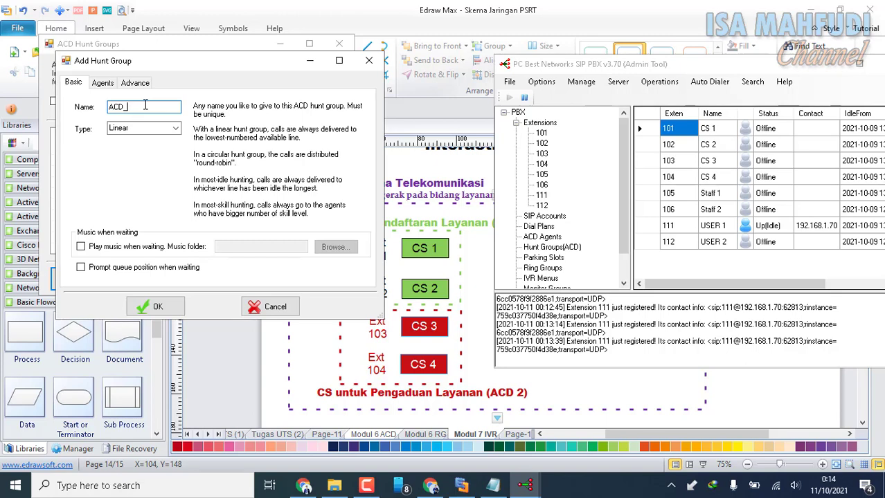
{"action": "key", "text": "BackSpace"}
{"action": "key", "text": "BackSpace"}
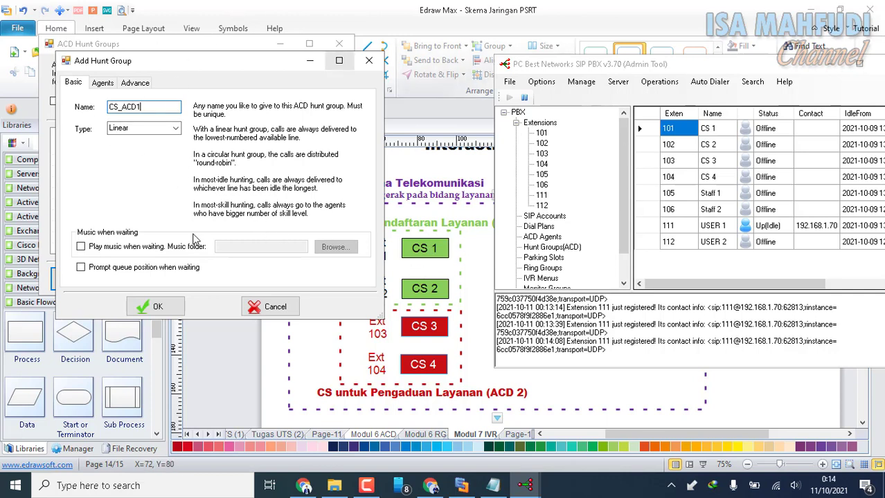
- Enable music when waiting for CS_ACD1, using the Musik 1 folder inside Videos
{"action": "left_click", "coordinate": [87, 249]}
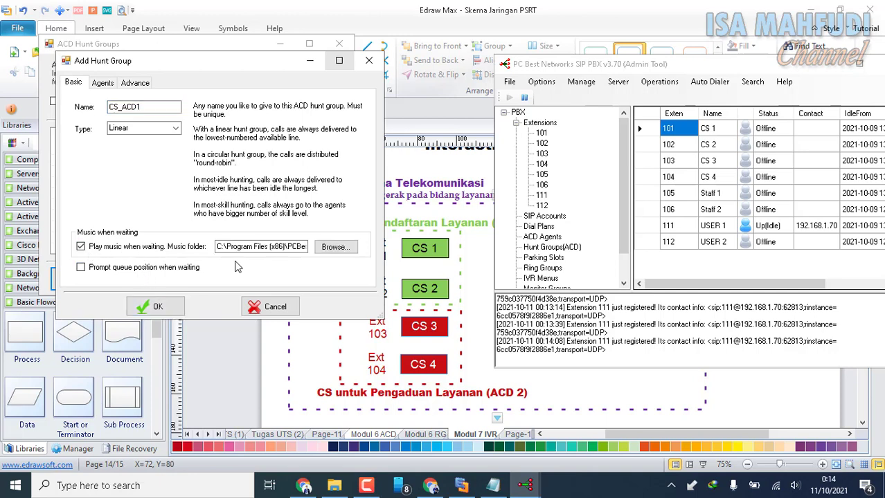
{"action": "left_click", "coordinate": [330, 250]}
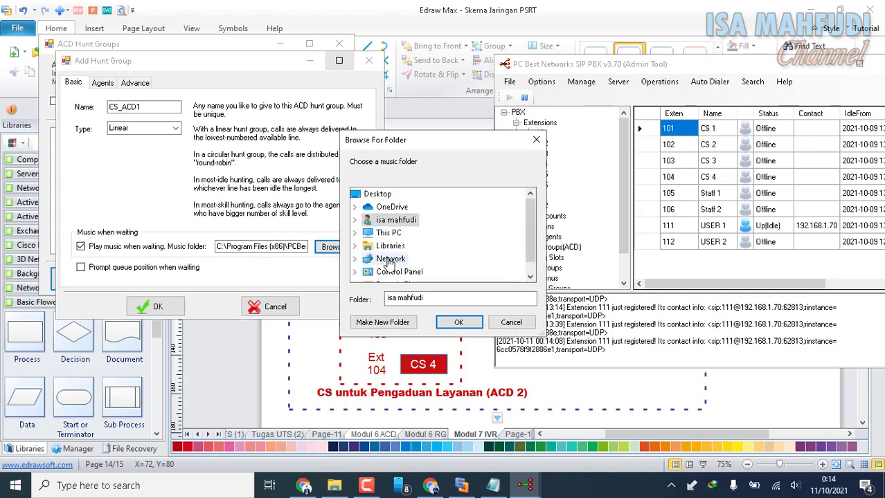
{"action": "scroll", "coordinate": [362, 239], "scroll_direction": "down", "scroll_amount": 1}
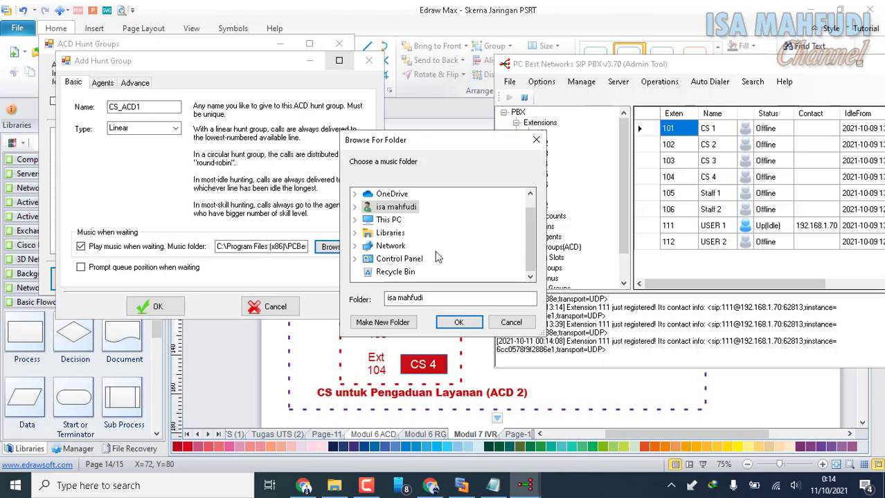
{"action": "left_click", "coordinate": [358, 222]}
{"action": "scroll", "coordinate": [385, 242], "scroll_direction": "down", "scroll_amount": 2}
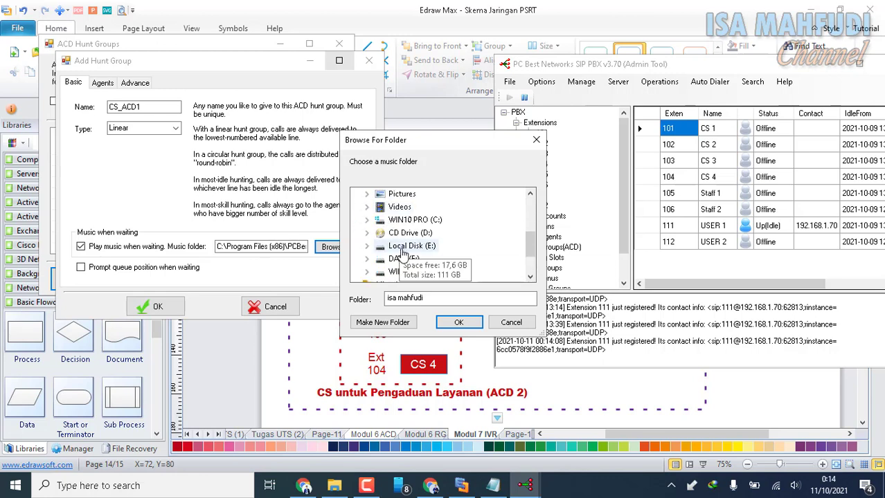
{"action": "left_click", "coordinate": [400, 207]}
{"action": "scroll", "coordinate": [420, 213], "scroll_direction": "down", "scroll_amount": 3}
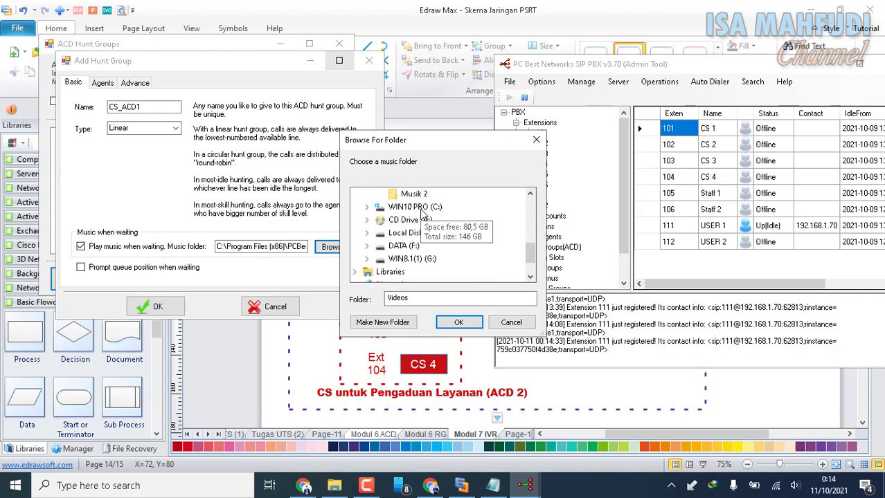
{"action": "scroll", "coordinate": [449, 215], "scroll_direction": "up", "scroll_amount": 3}
{"action": "left_click", "coordinate": [408, 220]}
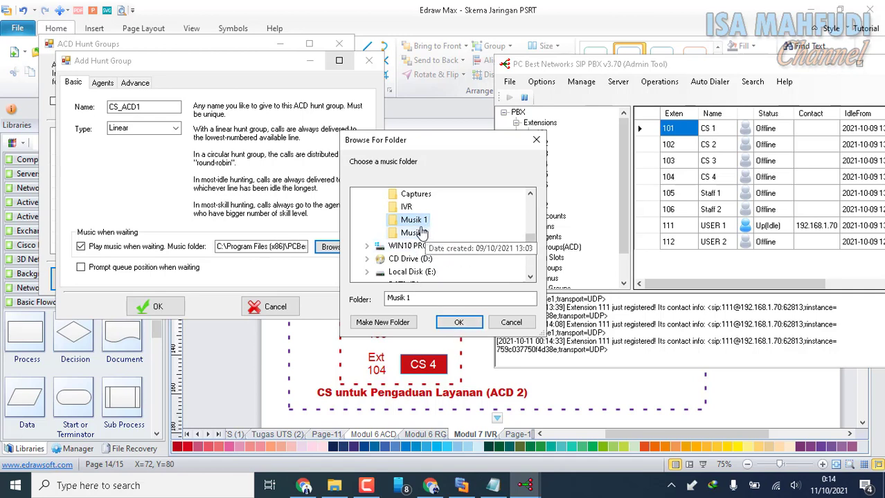
{"action": "left_click", "coordinate": [458, 322]}
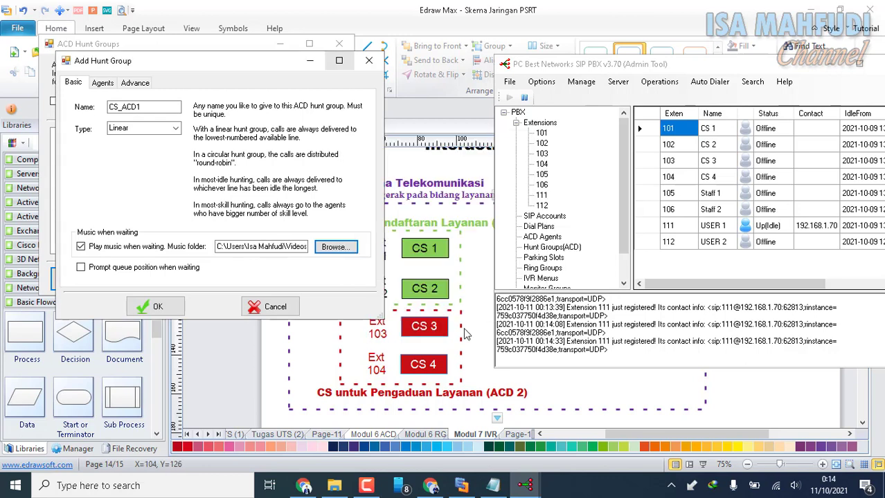
- Assign extensions 101 and 102 as agents of CS_ACD1, compare with the diagram, and save the hunt group
{"action": "left_click", "coordinate": [102, 84]}
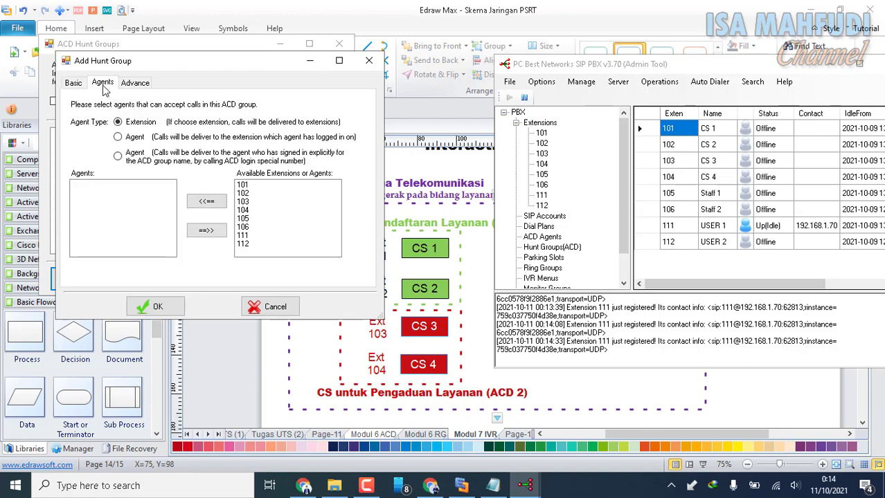
{"action": "left_click", "coordinate": [243, 186]}
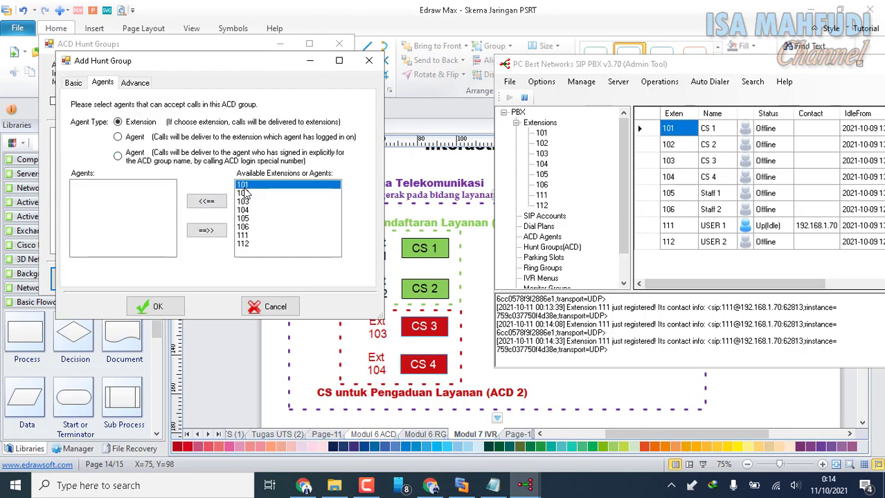
{"action": "left_click", "coordinate": [208, 201]}
{"action": "left_click", "coordinate": [247, 194]}
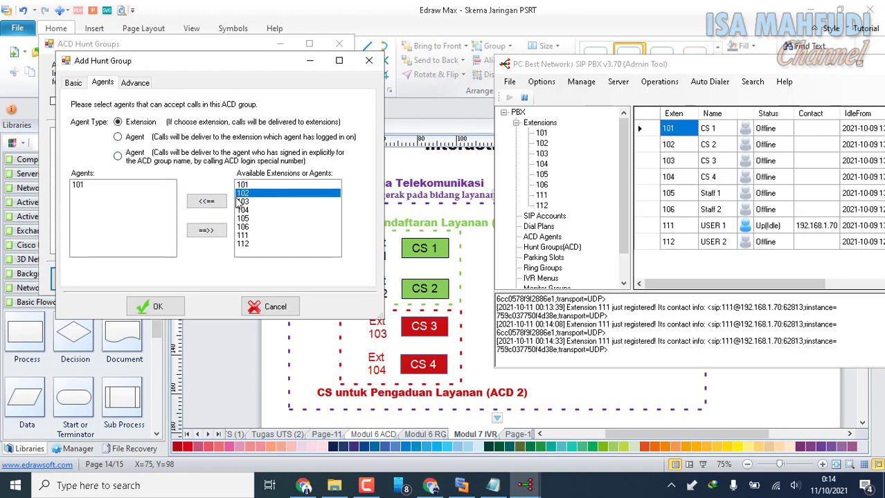
{"action": "left_click", "coordinate": [213, 208]}
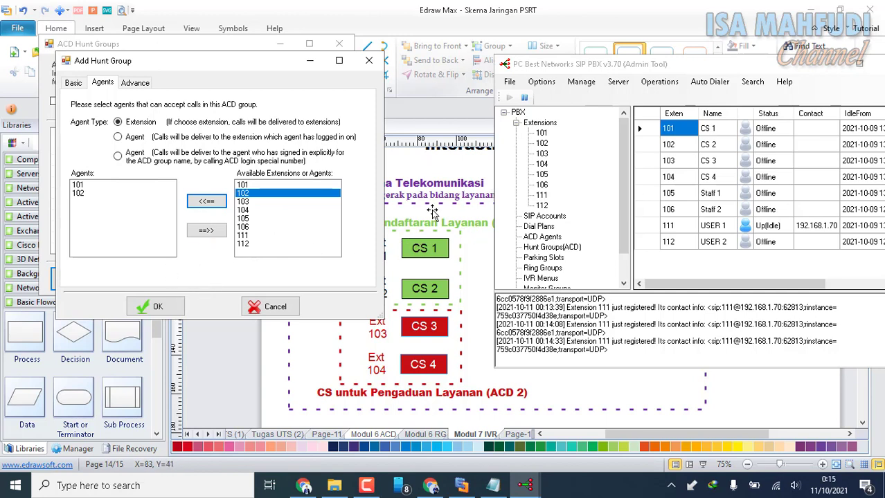
{"action": "left_click", "coordinate": [443, 230]}
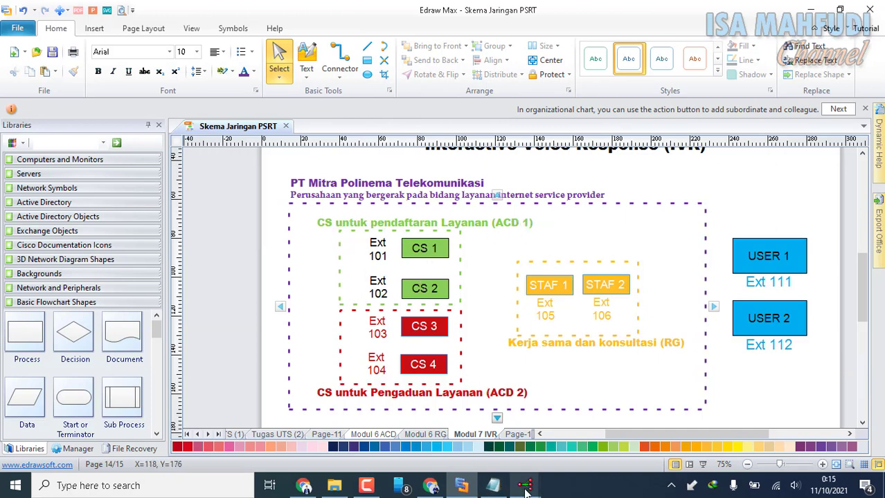
{"action": "mouse_move", "coordinate": [526, 490]}
{"action": "left_click", "coordinate": [670, 429]}
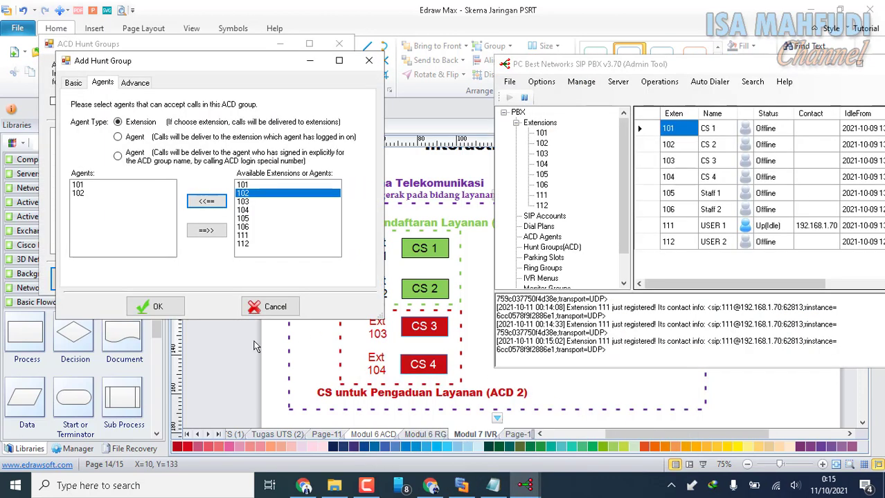
{"action": "left_click", "coordinate": [163, 307]}
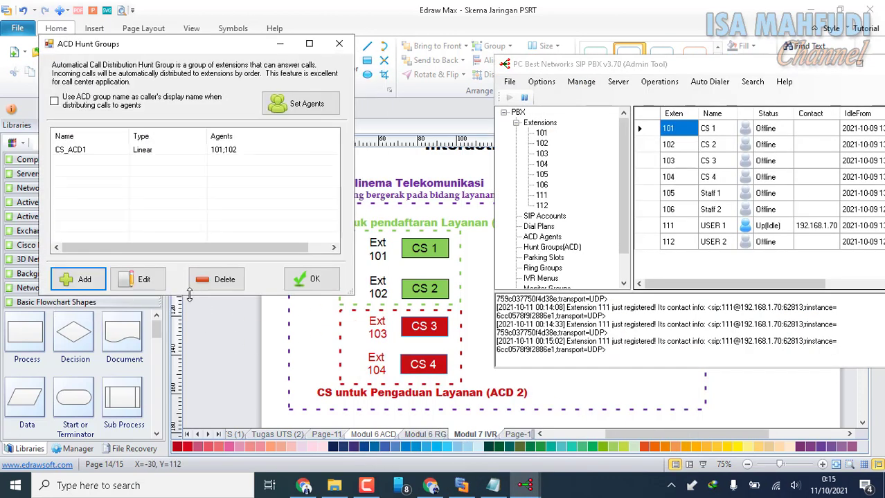
- Start a second hunt group named CS_ACD2 with waiting music from the Musik 1 folder inside Videos
{"action": "left_click", "coordinate": [83, 279]}
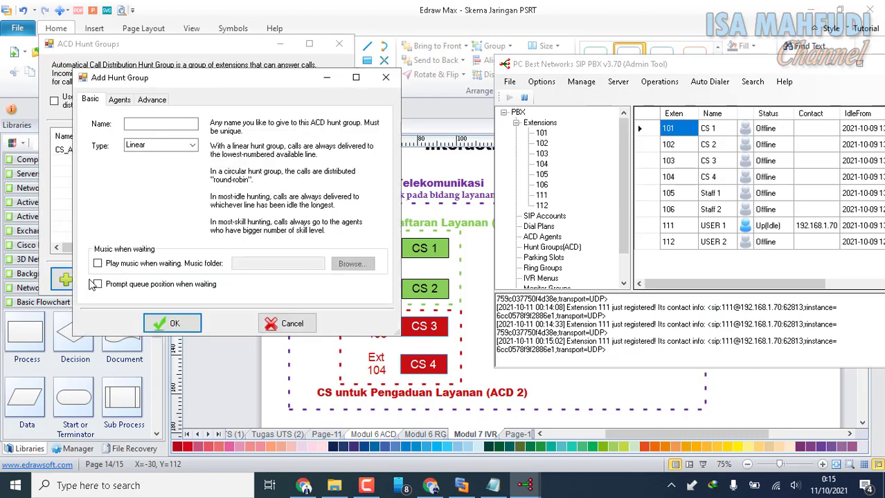
{"action": "left_click", "coordinate": [157, 124]}
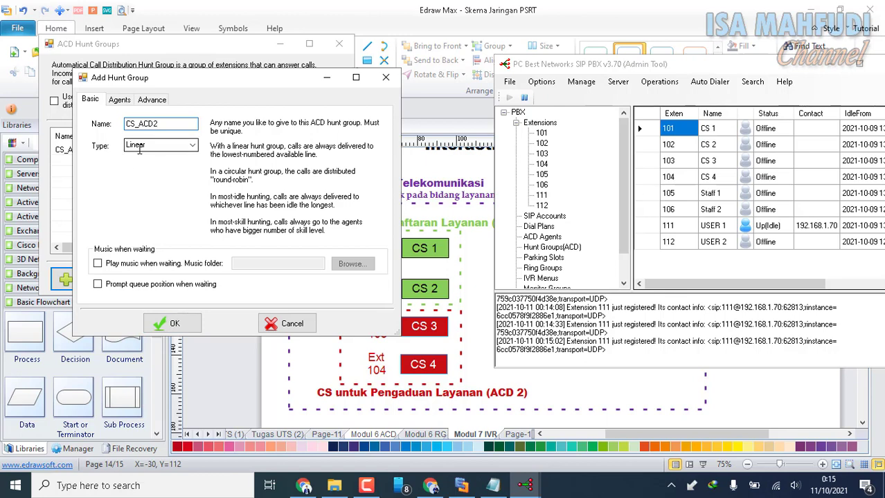
{"action": "left_click", "coordinate": [98, 263]}
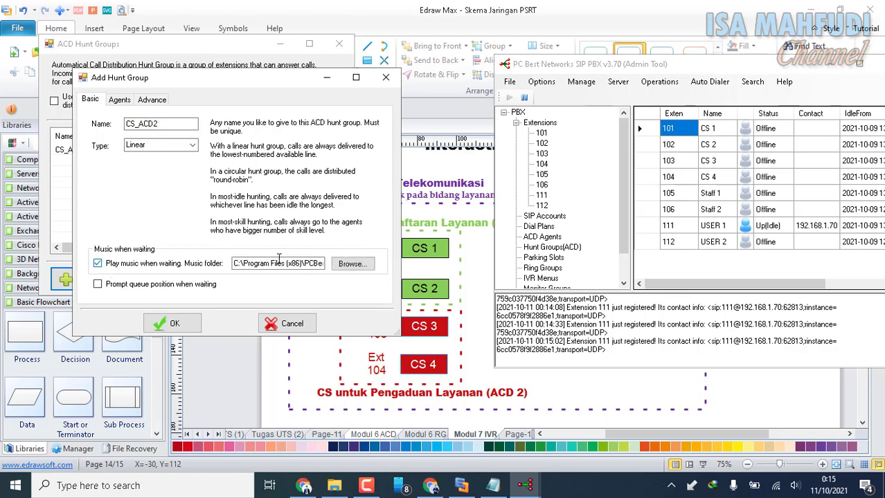
{"action": "left_click", "coordinate": [352, 263]}
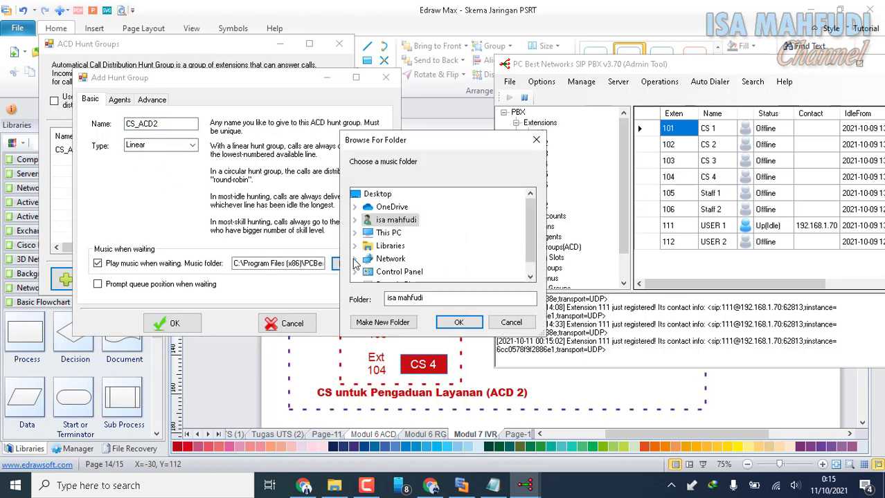
{"action": "left_click", "coordinate": [355, 220]}
{"action": "scroll", "coordinate": [401, 270], "scroll_direction": "down", "scroll_amount": 3}
{"action": "scroll", "coordinate": [404, 269], "scroll_direction": "up", "scroll_amount": 1}
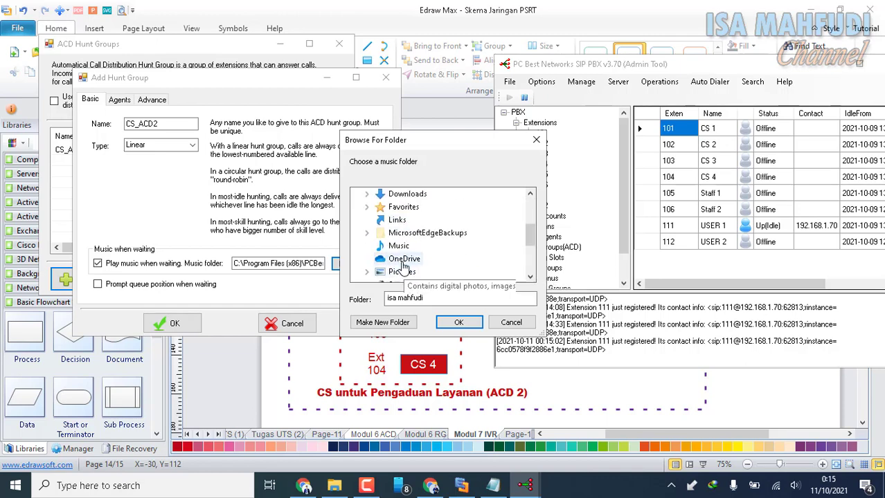
{"action": "scroll", "coordinate": [404, 268], "scroll_direction": "down", "scroll_amount": 2}
{"action": "left_click", "coordinate": [369, 234]}
{"action": "scroll", "coordinate": [405, 242], "scroll_direction": "down", "scroll_amount": 1}
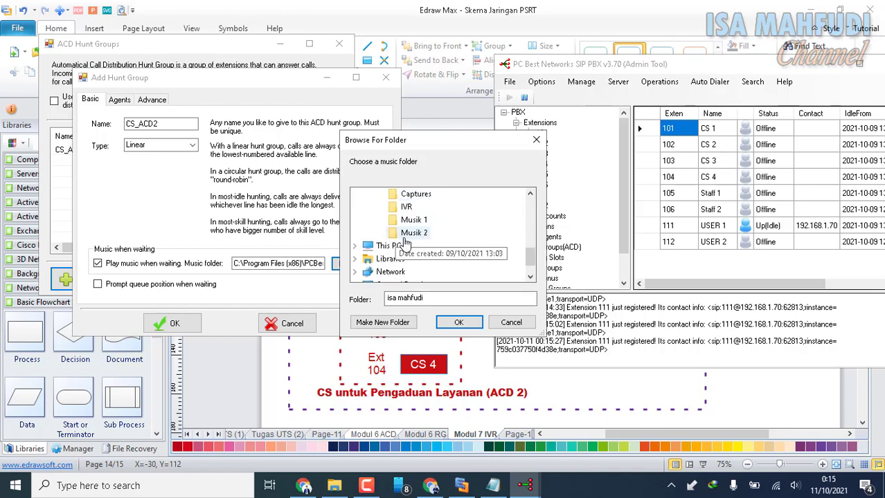
{"action": "left_click", "coordinate": [414, 220]}
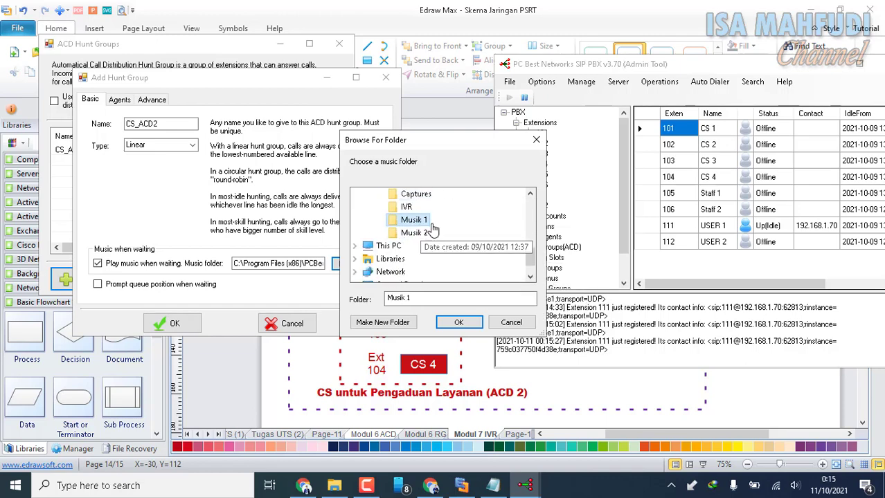
{"action": "left_click", "coordinate": [459, 323]}
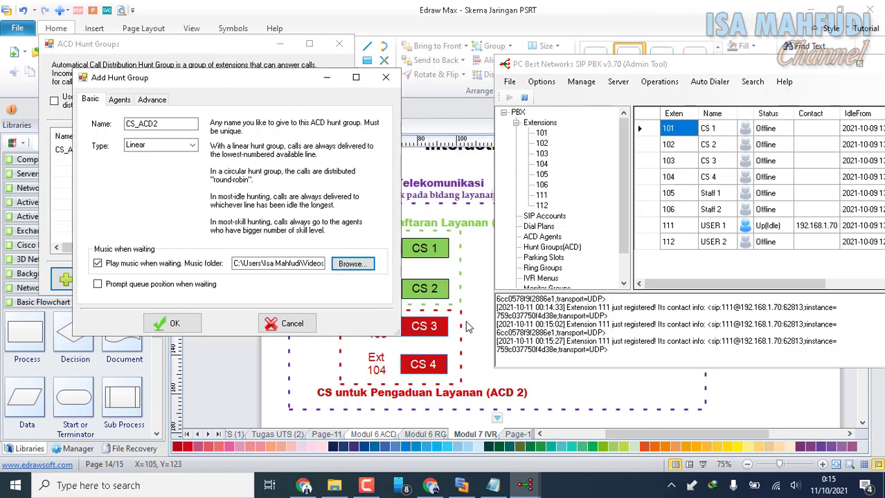
- Assign extensions 103 and 104 as agents of CS_ACD2, save it, and confirm the hunt group list
{"action": "left_click", "coordinate": [119, 100]}
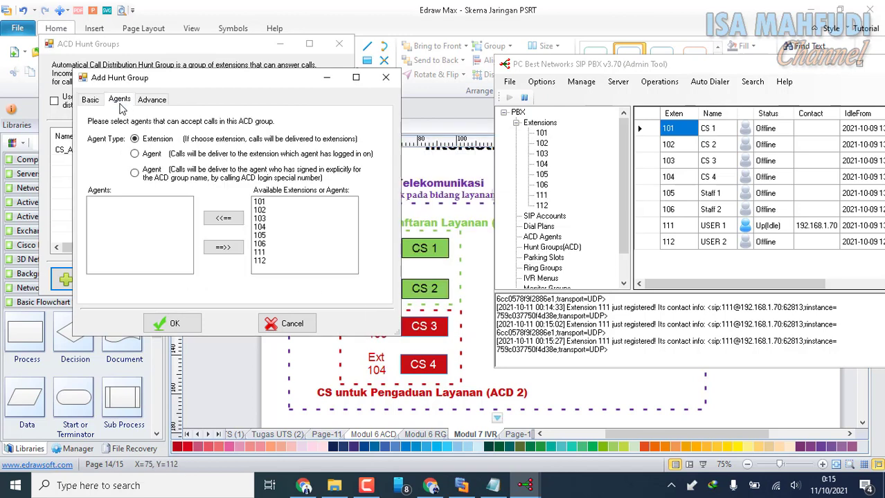
{"action": "left_click", "coordinate": [267, 219]}
{"action": "left_click", "coordinate": [225, 219]}
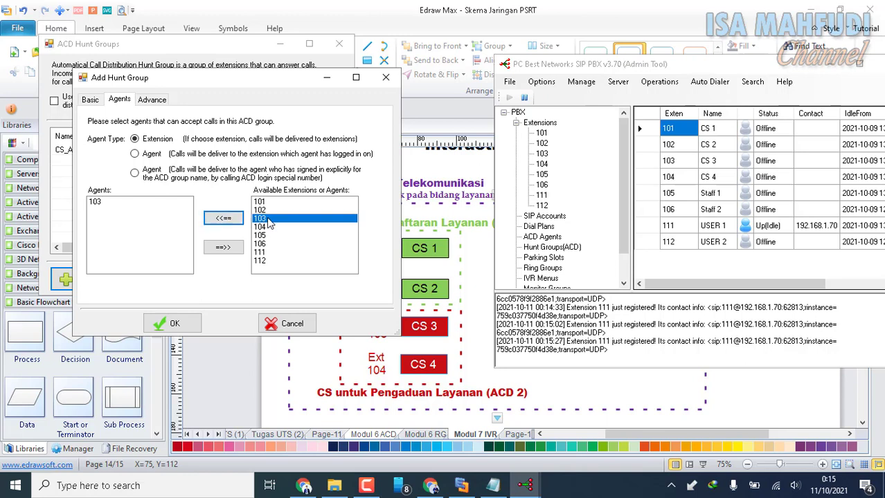
{"action": "left_click", "coordinate": [267, 227]}
{"action": "left_click", "coordinate": [224, 219]}
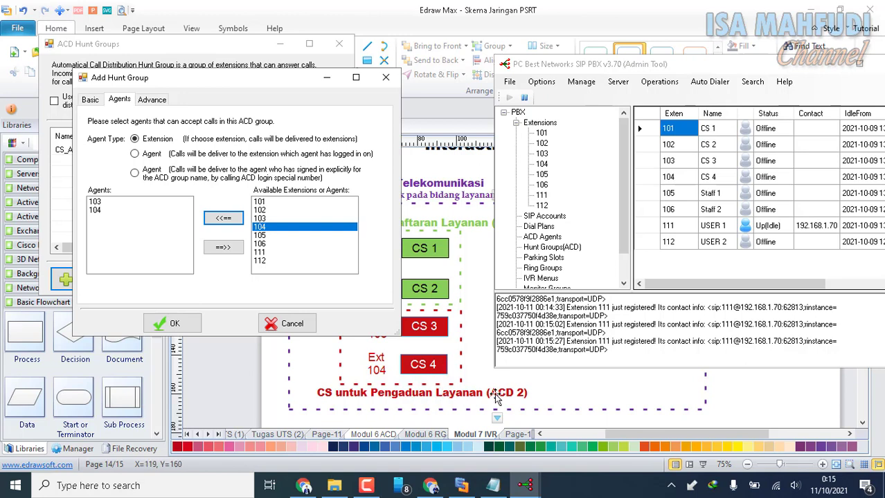
{"action": "left_click", "coordinate": [171, 326]}
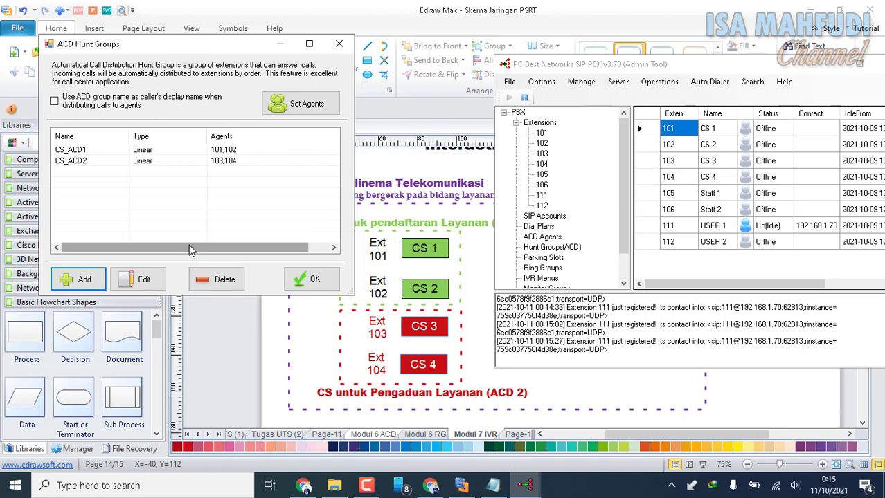
{"action": "left_click", "coordinate": [315, 280]}
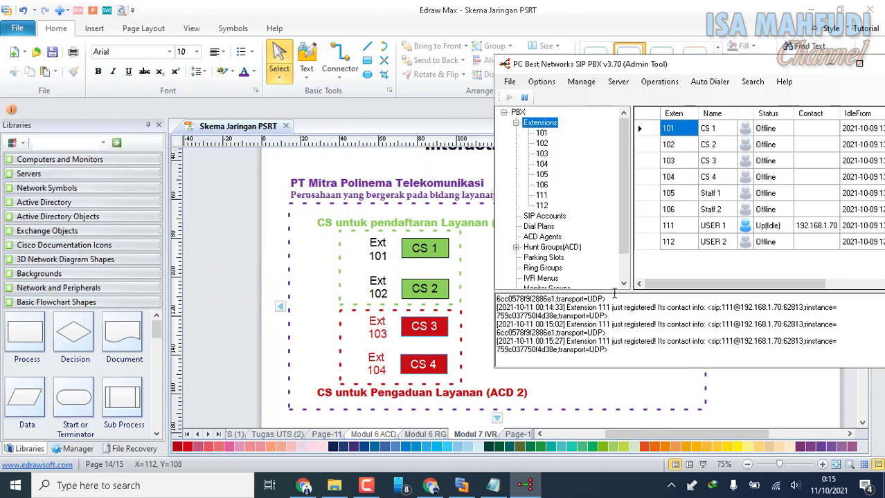
- Check the ring group (RG) staff extensions in the Edraw Max diagram, and return to the PBX admin tool
{"action": "left_click_drag", "start_coordinate": [616, 70], "coordinate": [416, 83]}
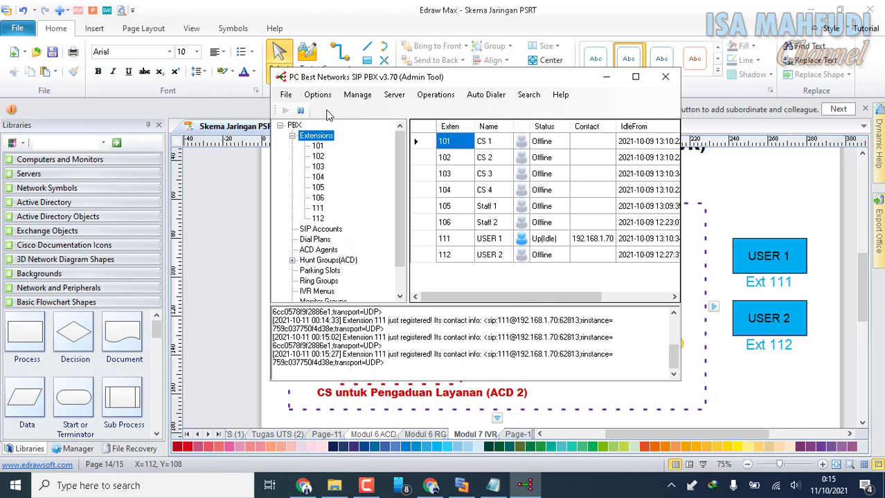
{"action": "left_click", "coordinate": [730, 408]}
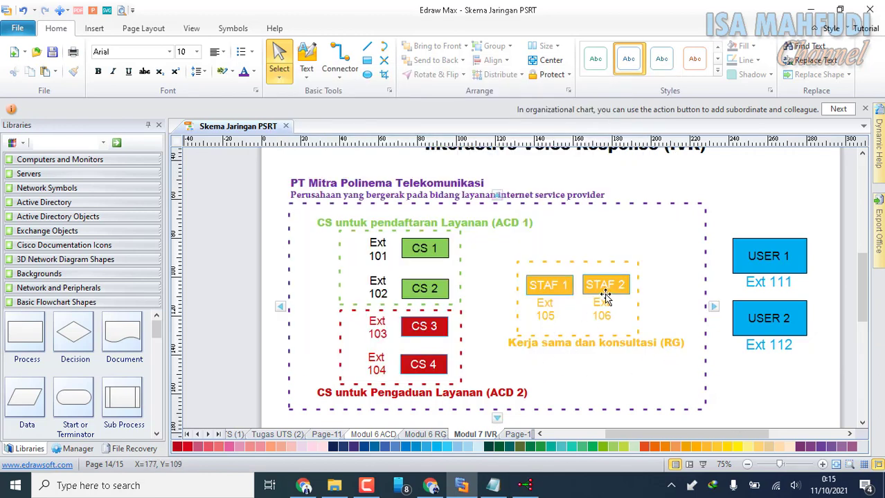
{"action": "left_click", "coordinate": [526, 487]}
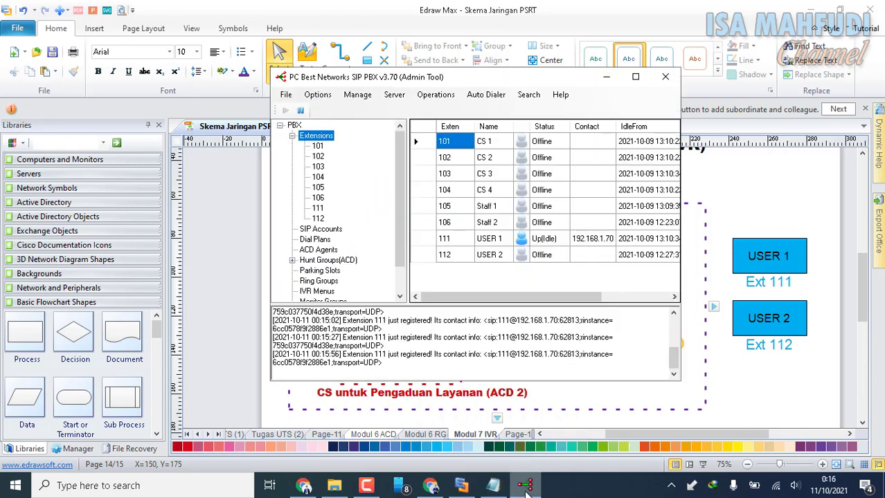
- Open the ring group settings and start a new ring group named Staff_RG
{"action": "left_click", "coordinate": [322, 96]}
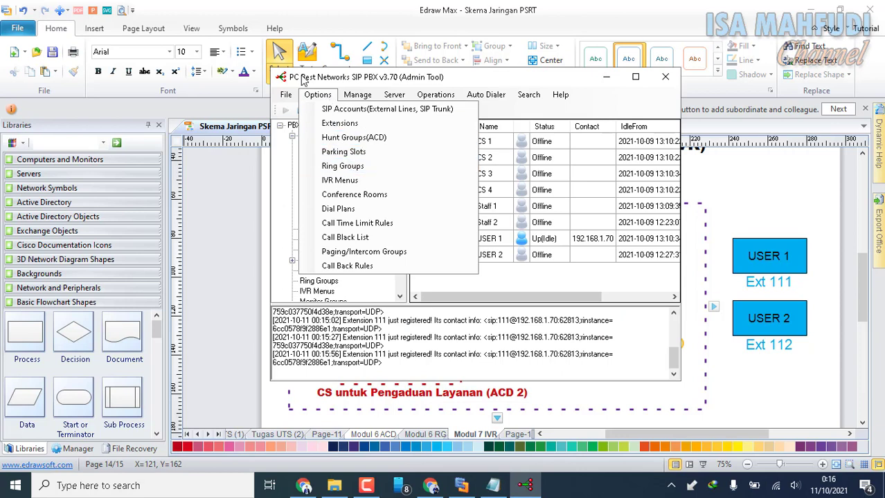
{"action": "left_click", "coordinate": [329, 86]}
{"action": "left_click", "coordinate": [318, 95]}
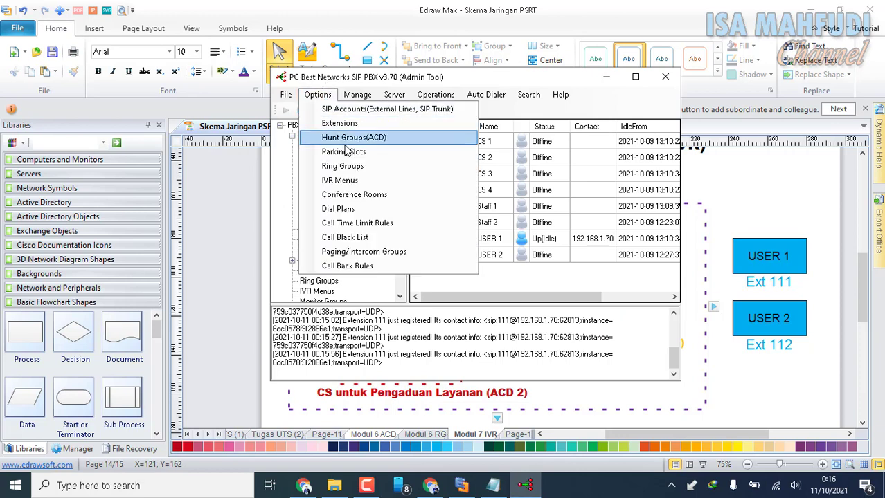
{"action": "left_click", "coordinate": [352, 169]}
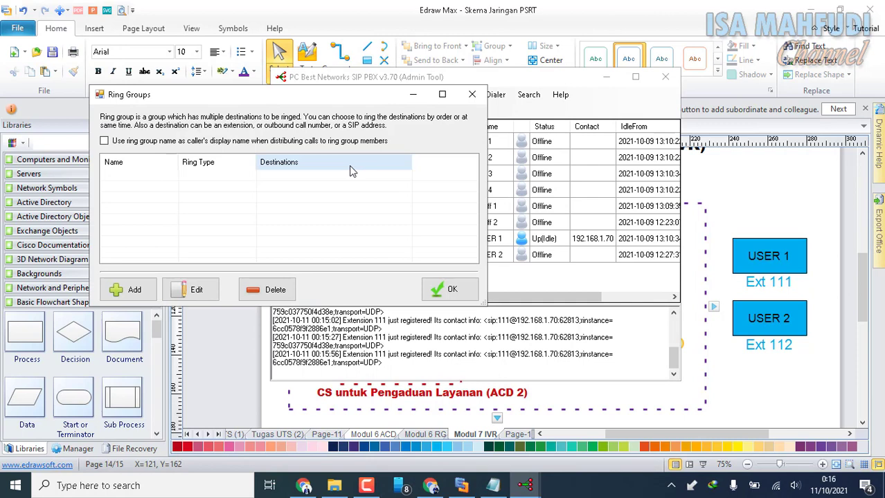
{"action": "left_click", "coordinate": [146, 296]}
{"action": "left_click", "coordinate": [182, 143]}
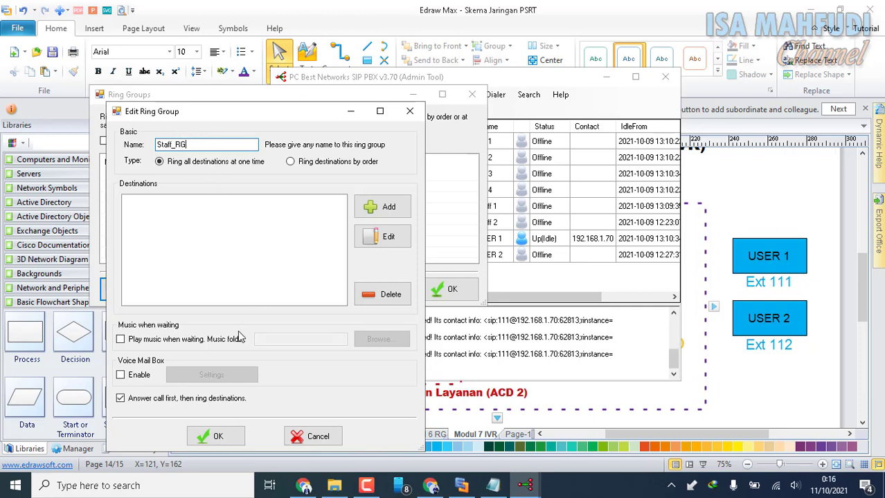
- Enable waiting music for Staff_RG, using the Musik 1 folder inside the Videos folder of the user profile
{"action": "left_click", "coordinate": [121, 340]}
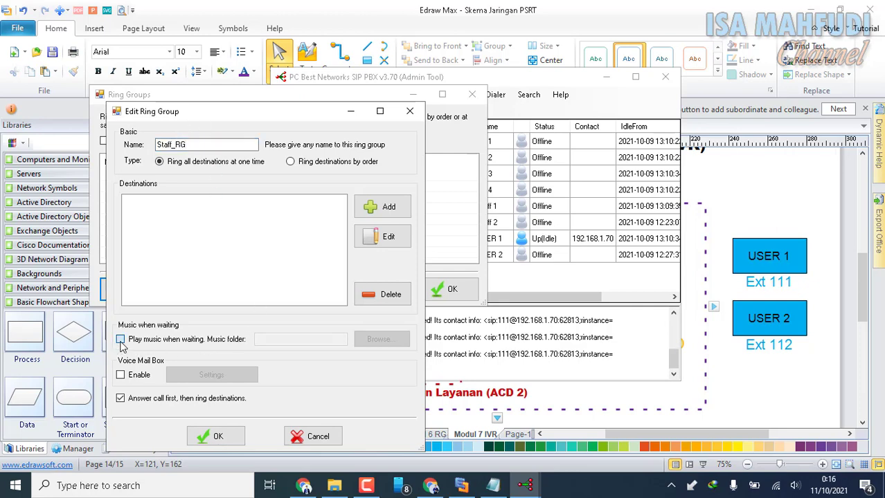
{"action": "left_click", "coordinate": [378, 339]}
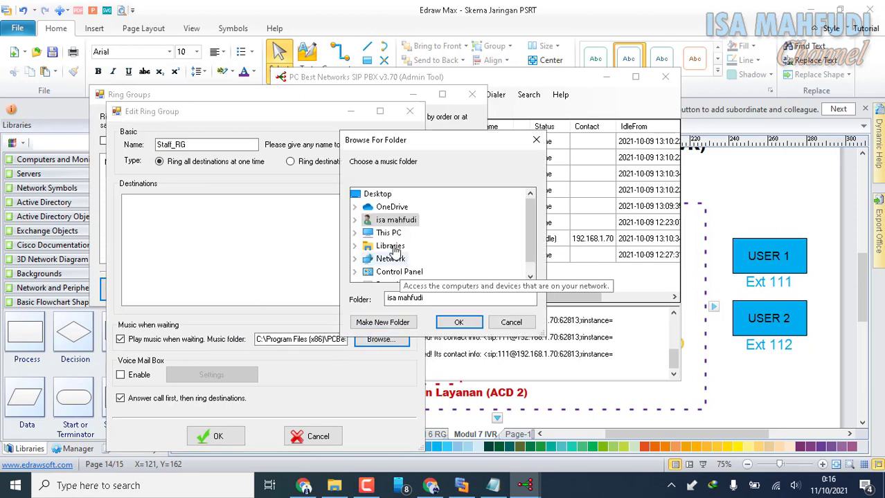
{"action": "left_click", "coordinate": [363, 219]}
{"action": "scroll", "coordinate": [395, 263], "scroll_direction": "down", "scroll_amount": 4}
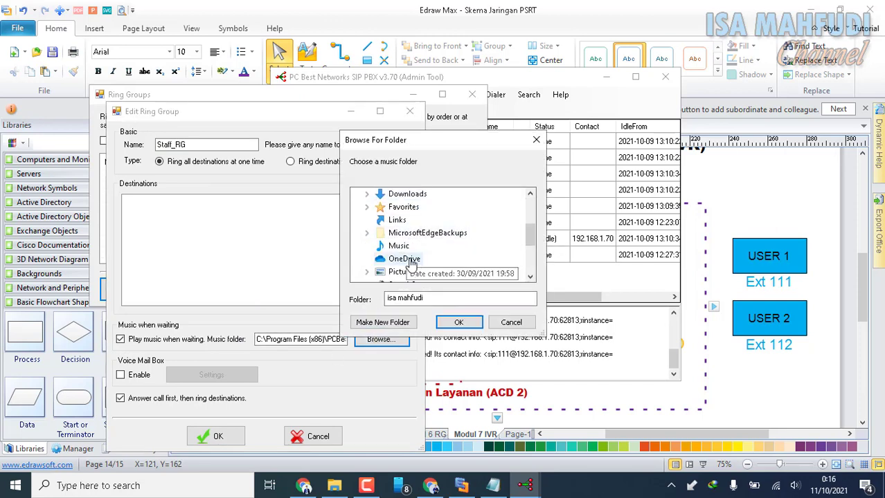
{"action": "double_click", "coordinate": [378, 233]}
{"action": "scroll", "coordinate": [431, 241], "scroll_direction": "down", "scroll_amount": 2}
{"action": "scroll", "coordinate": [432, 242], "scroll_direction": "up", "scroll_amount": 1}
{"action": "left_click", "coordinate": [423, 234]}
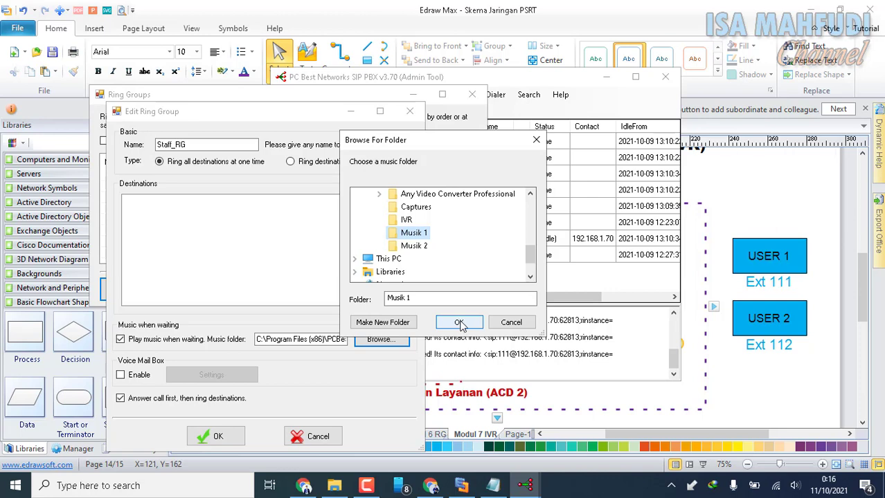
{"action": "left_click", "coordinate": [459, 323]}
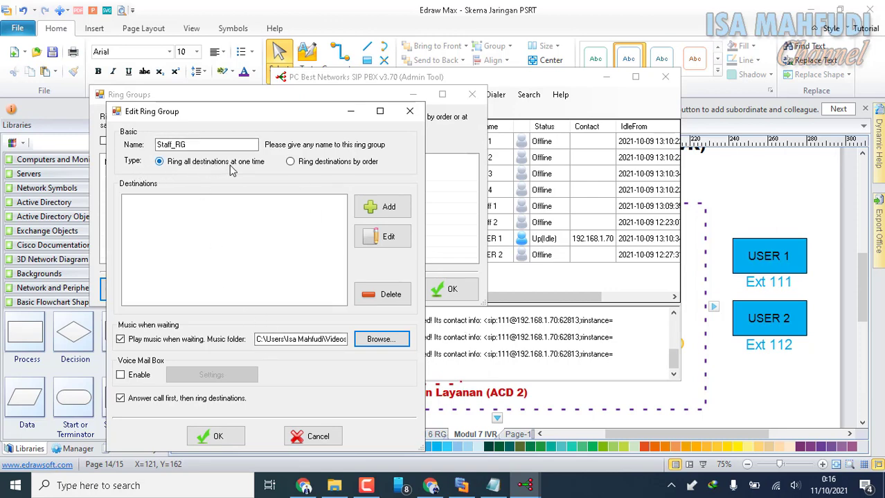
- Add extensions 105 and 106 as destinations of Staff_RG and save the ring group
{"action": "left_click", "coordinate": [389, 211]}
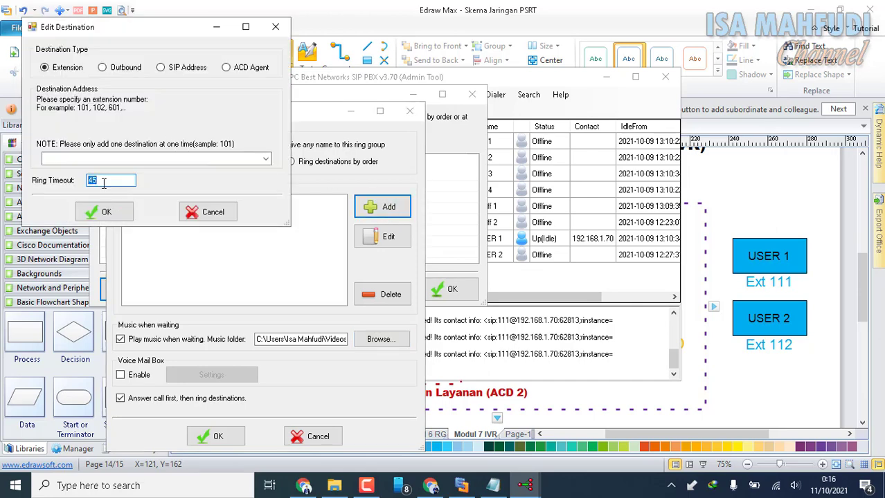
{"action": "left_click", "coordinate": [266, 161]}
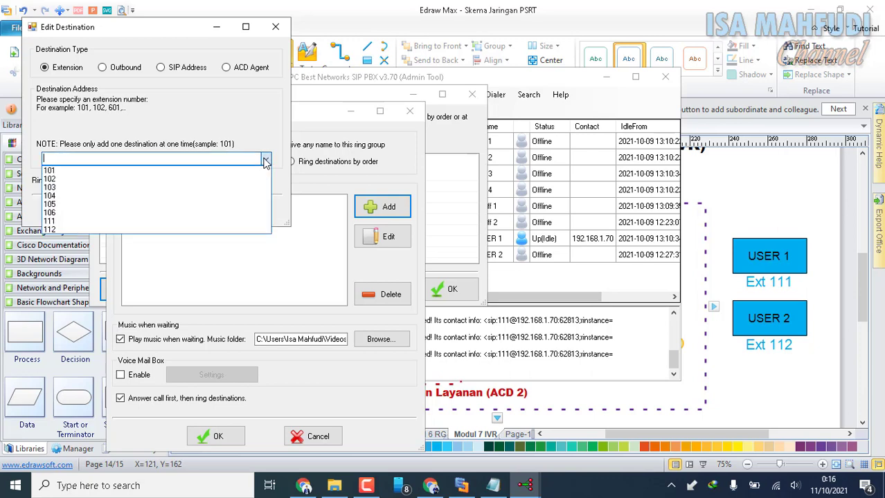
{"action": "left_click", "coordinate": [234, 206]}
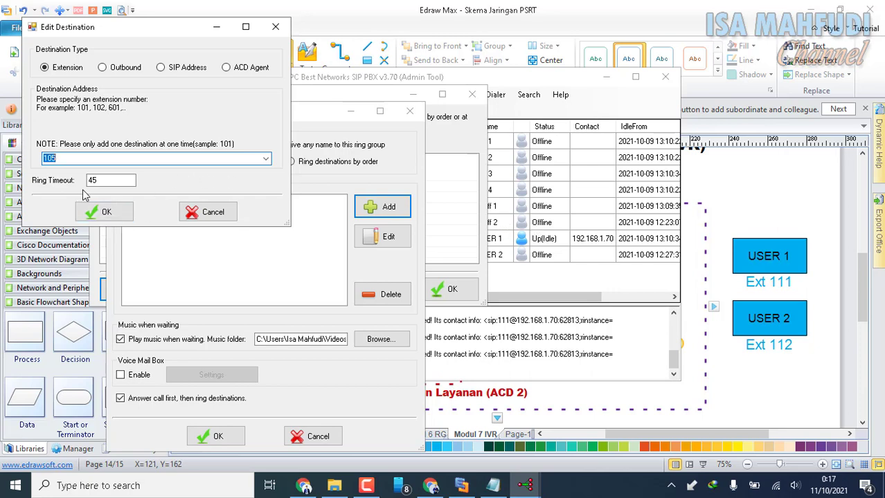
{"action": "left_click", "coordinate": [108, 211]}
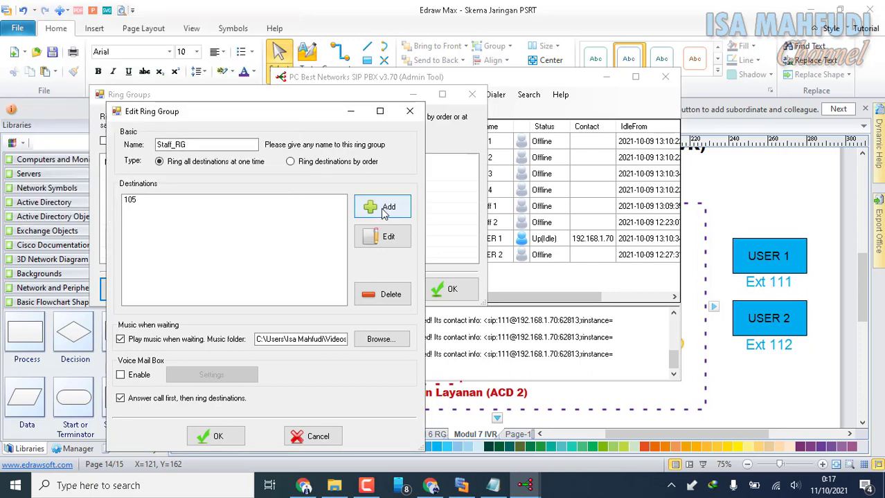
{"action": "left_click", "coordinate": [384, 209]}
{"action": "left_click", "coordinate": [283, 176]}
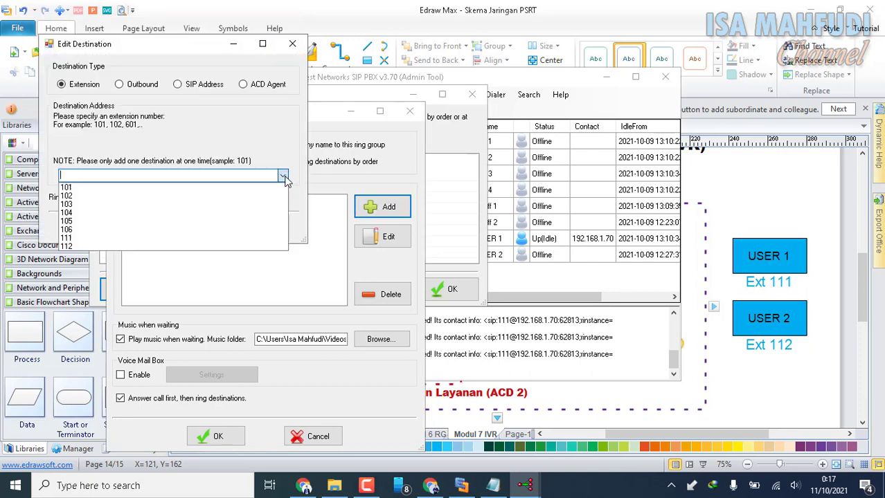
{"action": "left_click", "coordinate": [233, 232]}
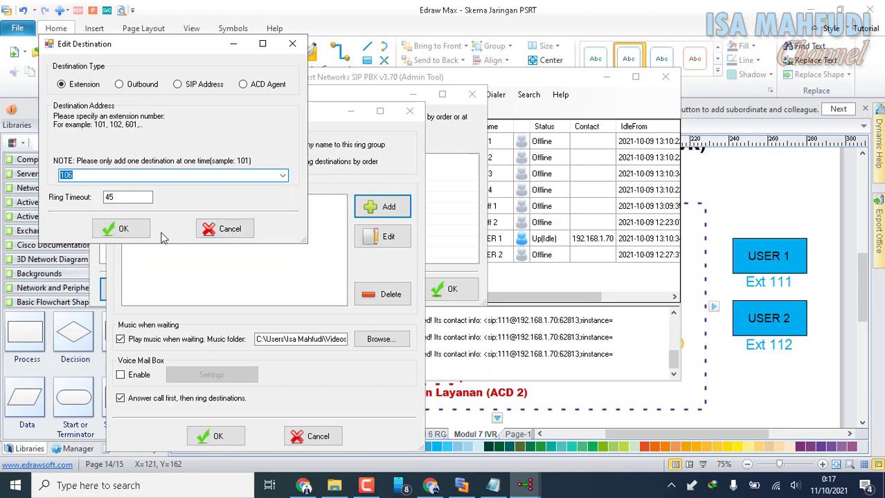
{"action": "left_click", "coordinate": [119, 229]}
{"action": "left_click", "coordinate": [221, 434]}
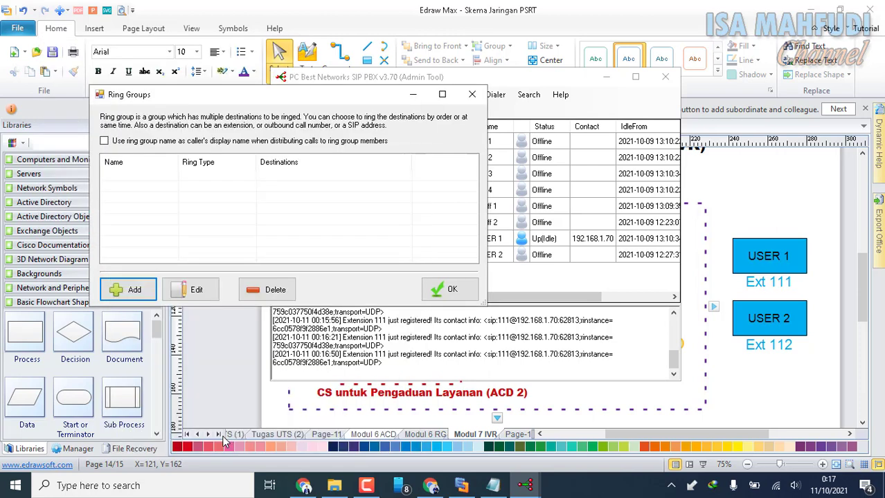
- Review the Staff_RG settings, confirm the ring group list, and compare it with the staff group in the Edraw Max diagram
{"action": "left_click", "coordinate": [198, 178]}
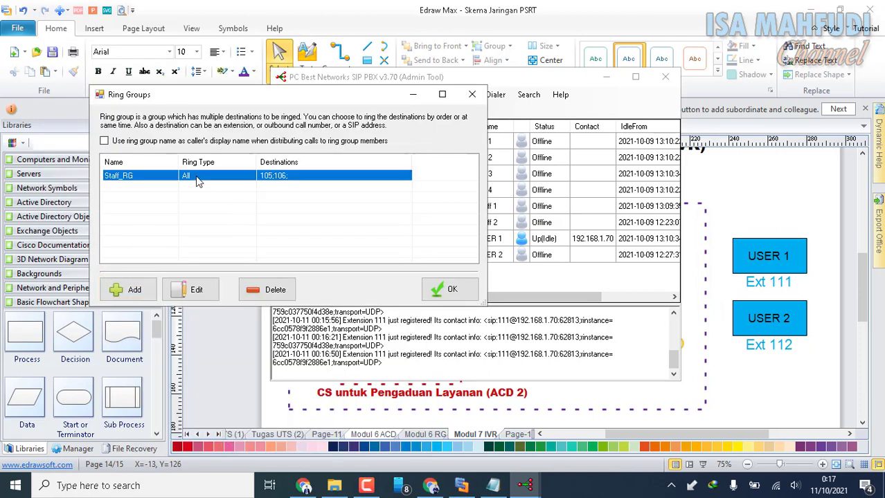
{"action": "left_click", "coordinate": [191, 292]}
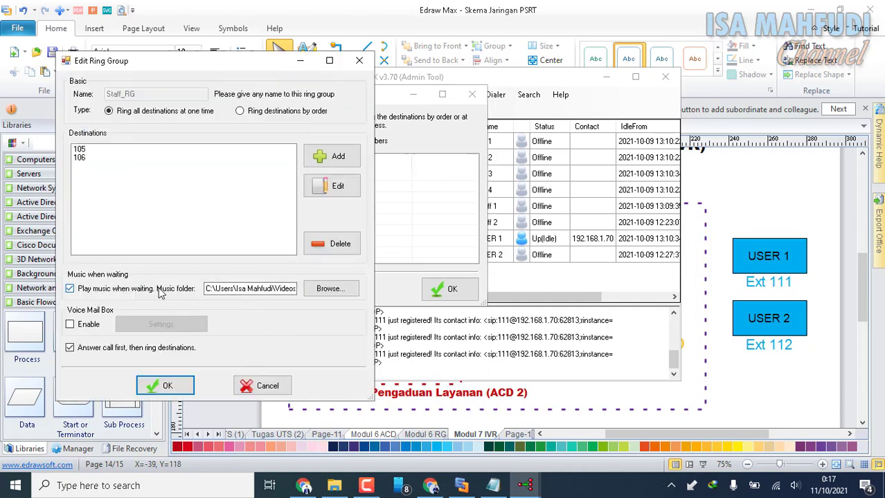
{"action": "left_click", "coordinate": [171, 385]}
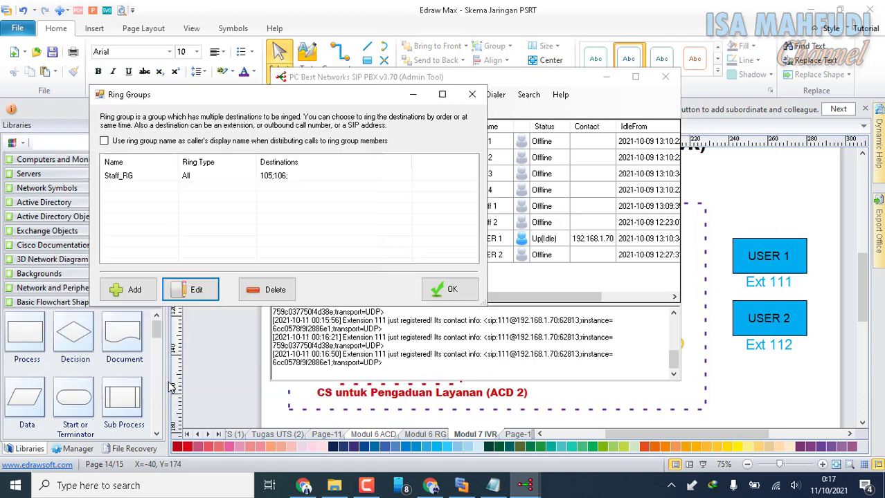
{"action": "left_click", "coordinate": [444, 290]}
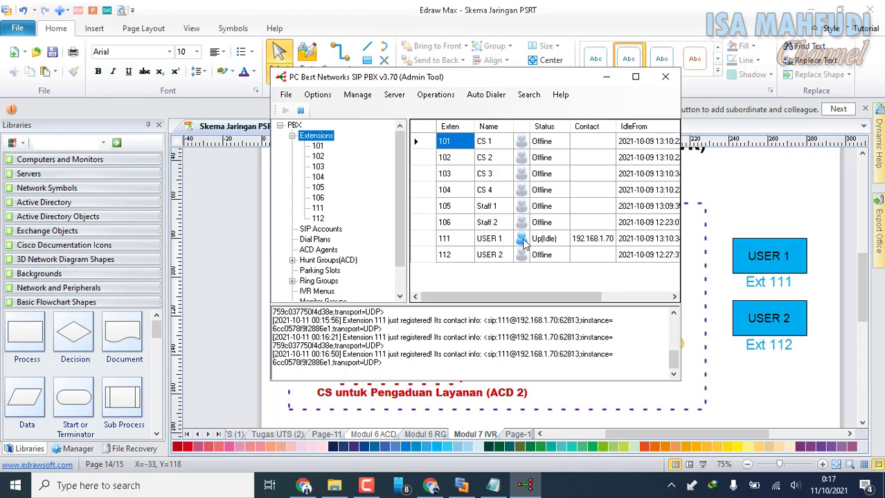
{"action": "left_click", "coordinate": [738, 383]}
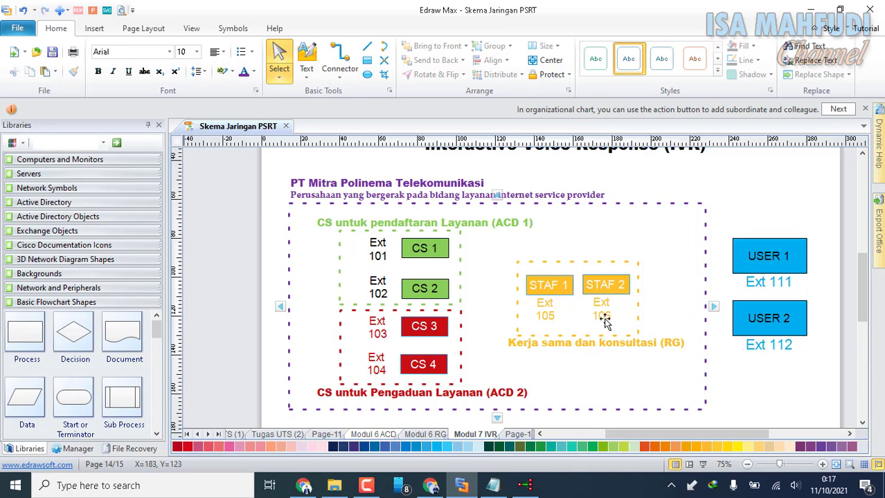
{"action": "left_click", "coordinate": [524, 487]}
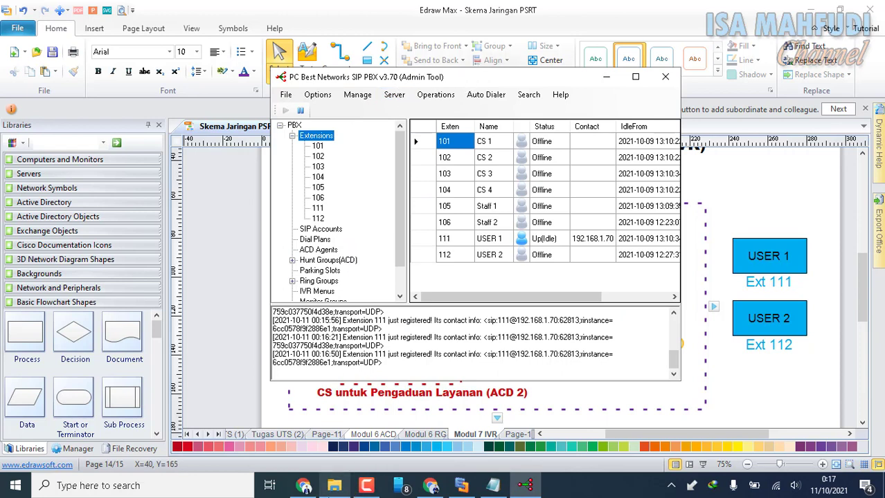
- Switch to File Explorer and play the IVR audio file from the IVR folder inside Videos
{"action": "mouse_move", "coordinate": [330, 493]}
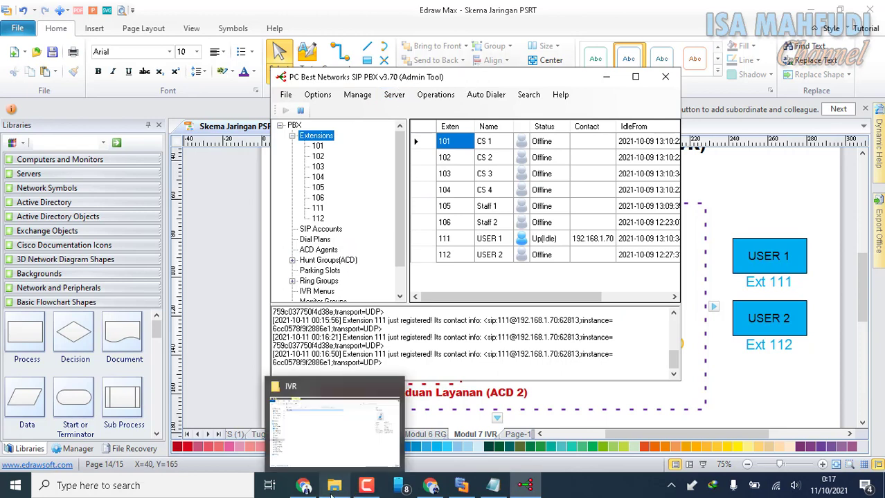
{"action": "left_click", "coordinate": [353, 438]}
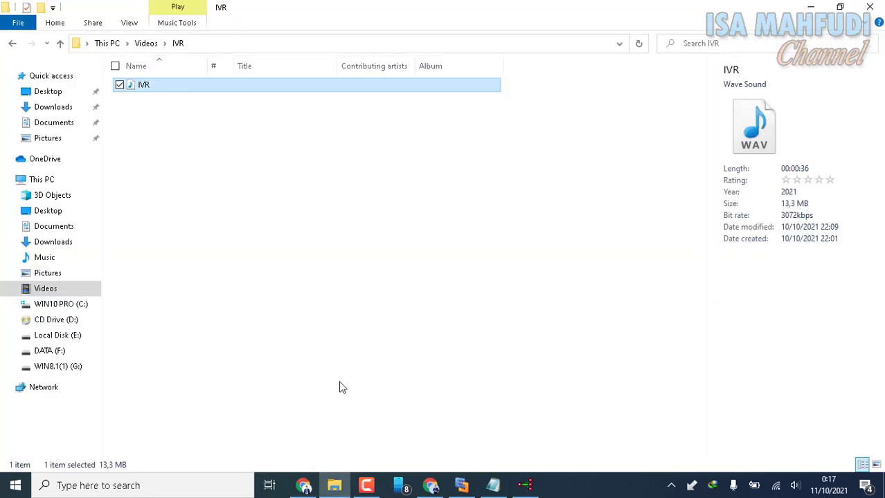
{"action": "left_click", "coordinate": [146, 43]}
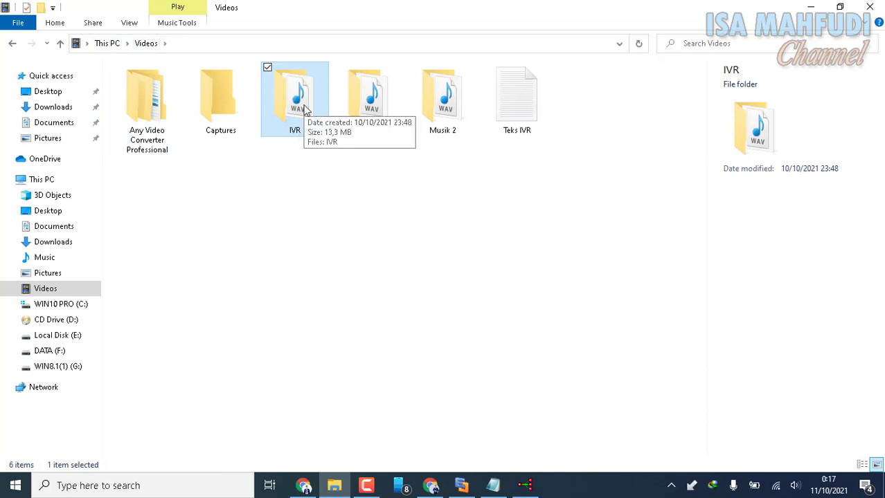
{"action": "double_click", "coordinate": [296, 119]}
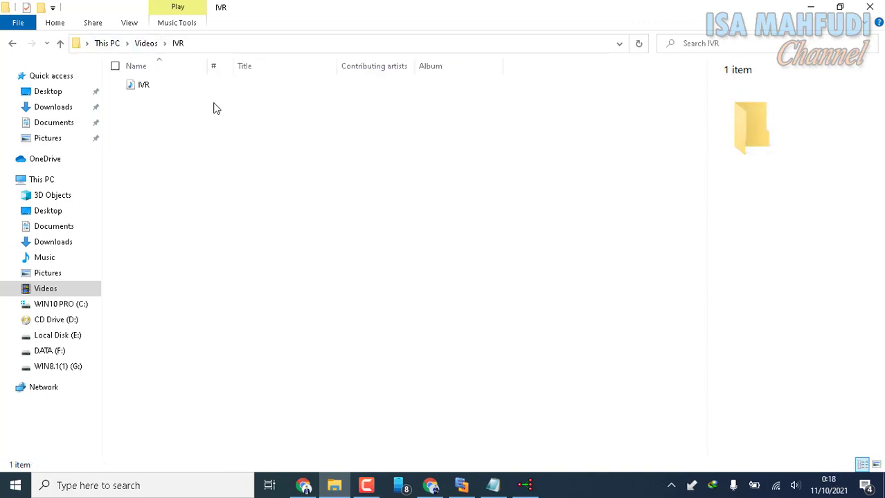
{"action": "left_click", "coordinate": [165, 92]}
{"action": "double_click", "coordinate": [165, 91]}
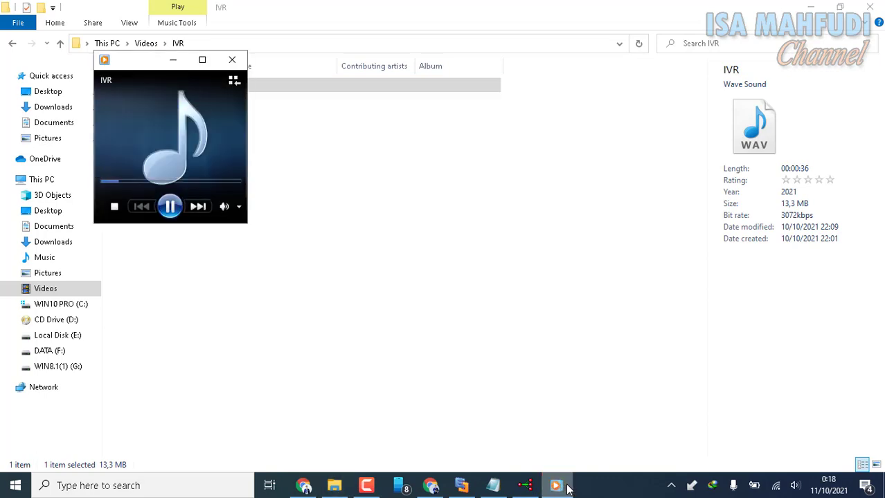
- Compare the Teks IVR script in Notepad with the playing IVR recording, and put both windows away
{"action": "left_click", "coordinate": [493, 485]}
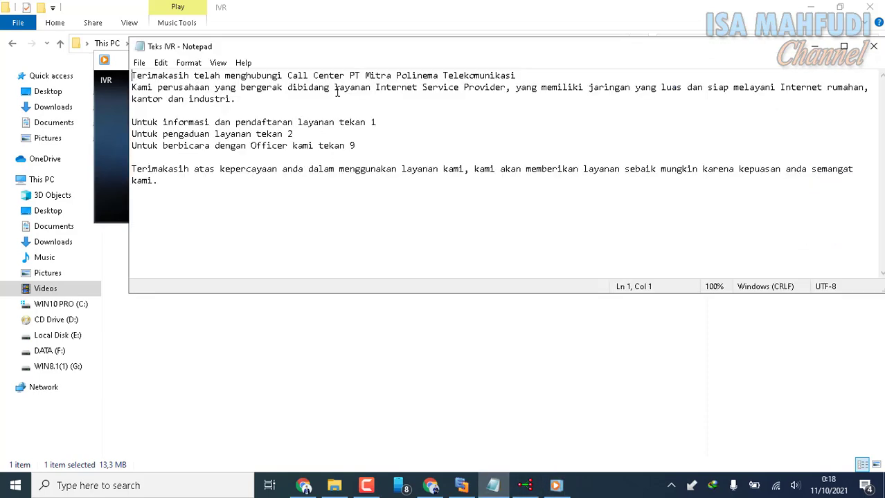
{"action": "left_click_drag", "start_coordinate": [329, 51], "coordinate": [283, 84]}
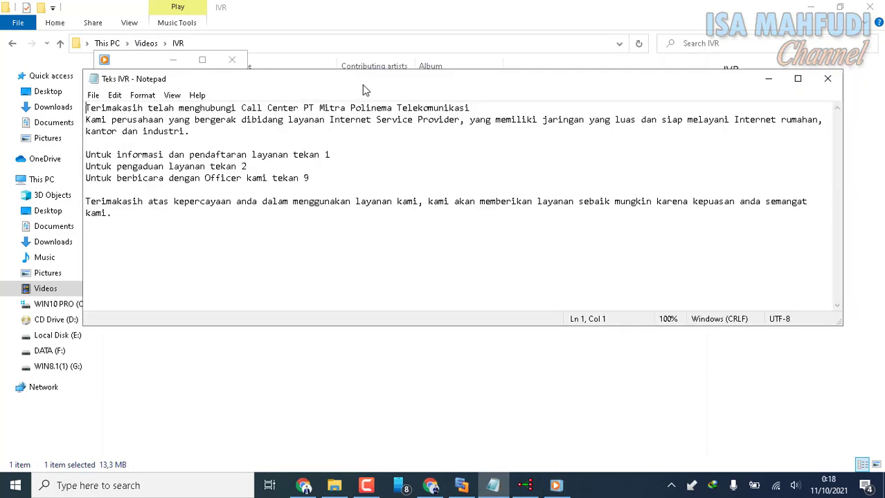
{"action": "left_click_drag", "start_coordinate": [847, 182], "coordinate": [679, 188]}
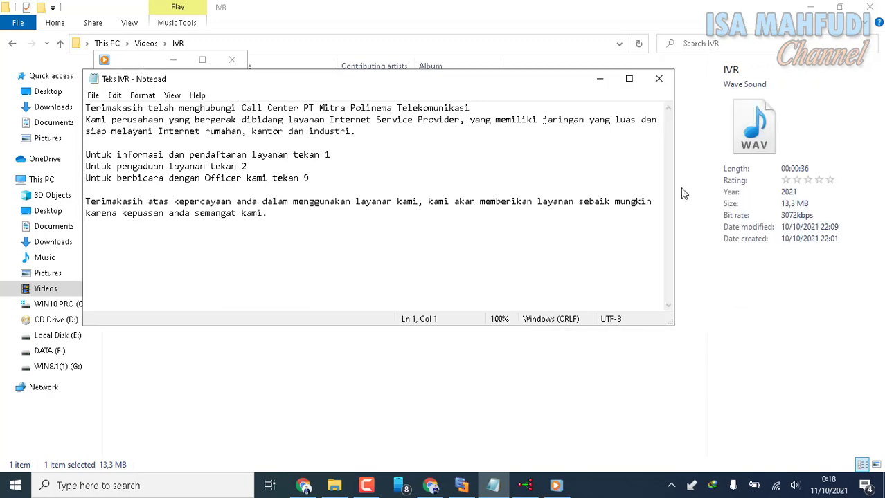
{"action": "left_click_drag", "start_coordinate": [447, 88], "coordinate": [613, 66]}
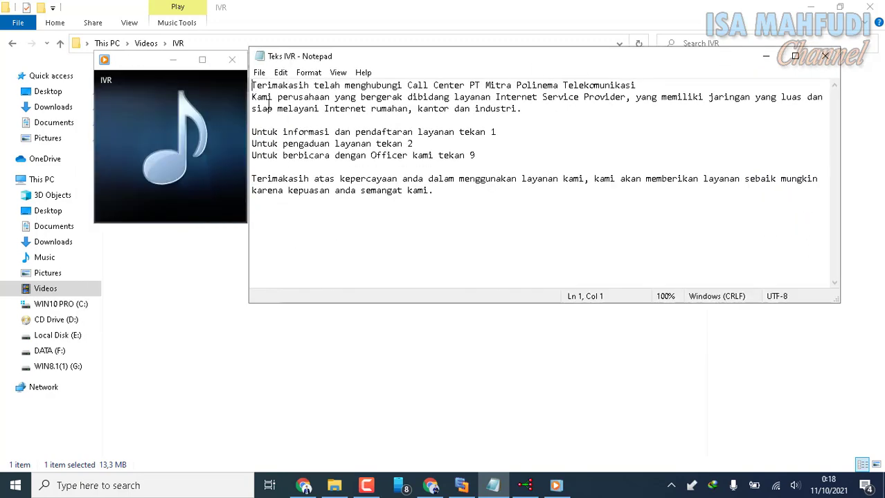
{"action": "left_click_drag", "start_coordinate": [156, 68], "coordinate": [135, 55]}
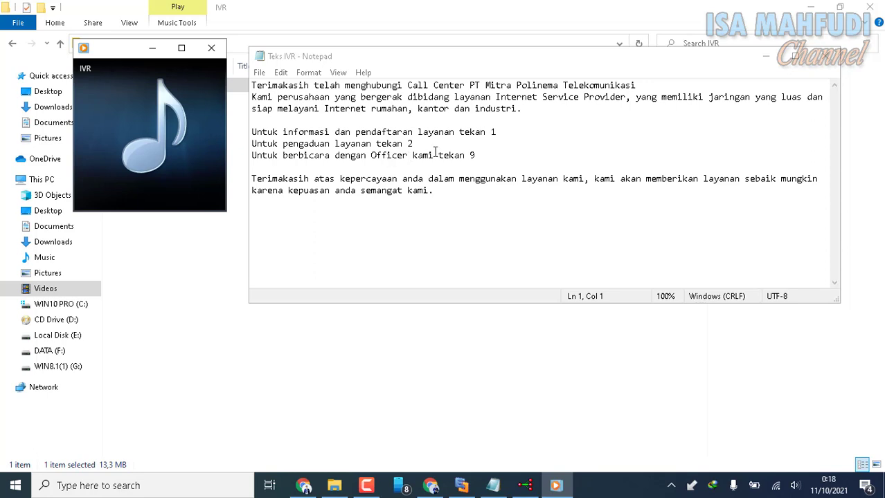
{"action": "mouse_move", "coordinate": [136, 195]}
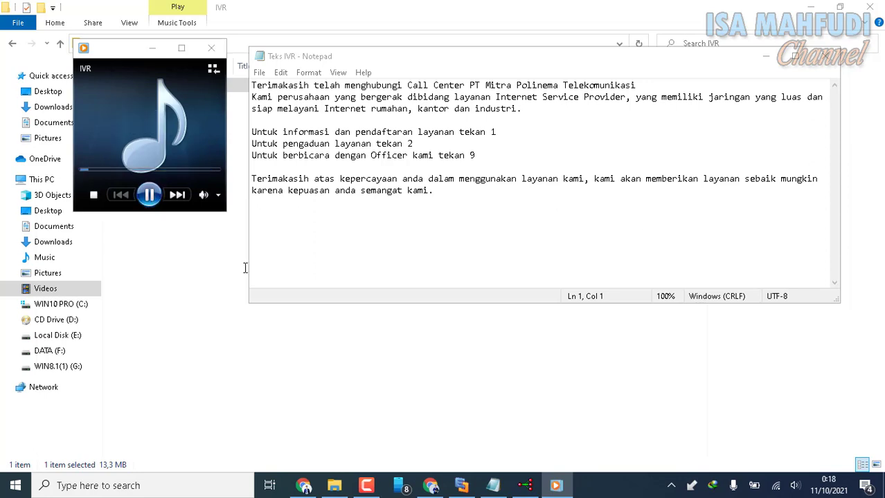
{"action": "left_click", "coordinate": [212, 48]}
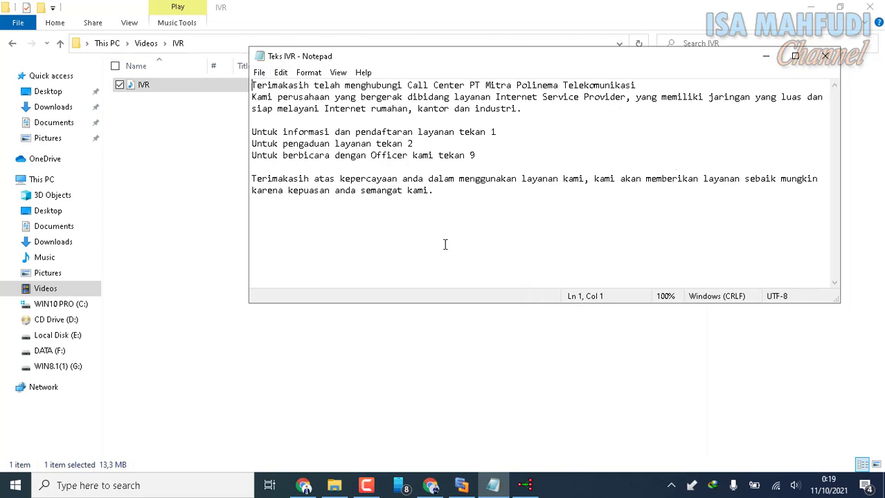
{"action": "left_click", "coordinate": [764, 56]}
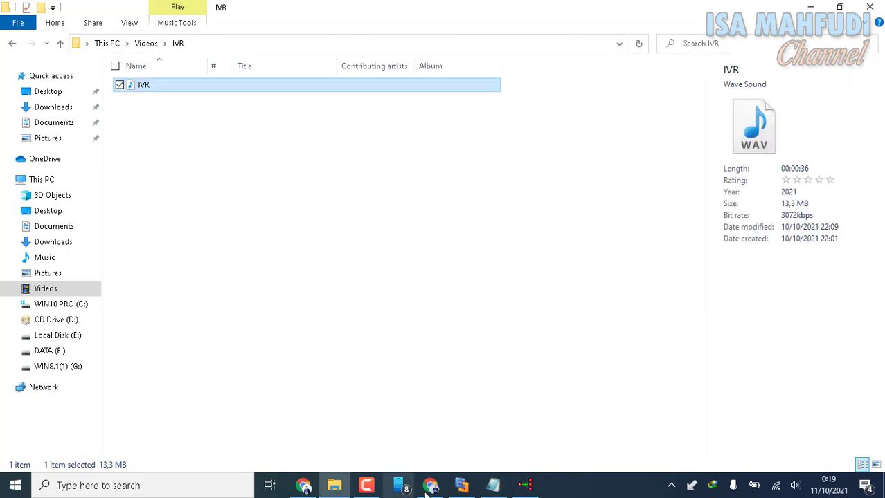
- Switch to SIP PBX and add a new IVR menu named Call_Center
{"action": "left_click", "coordinate": [524, 485]}
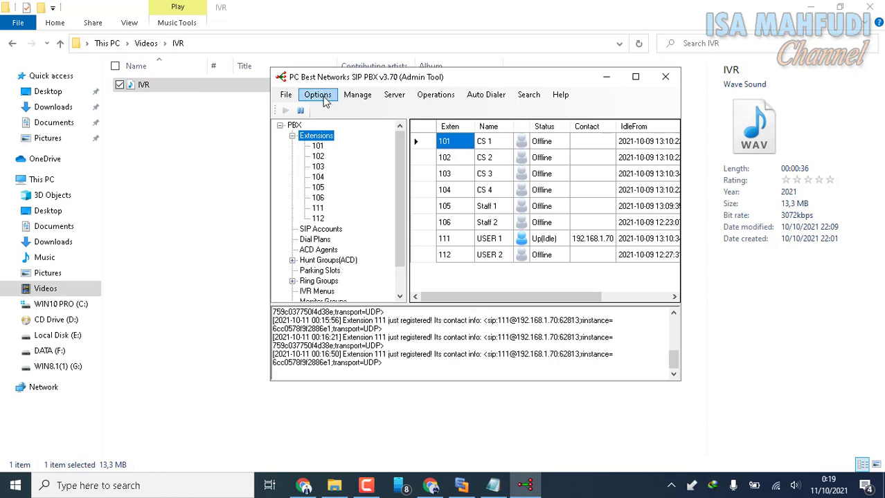
{"action": "left_click", "coordinate": [324, 100]}
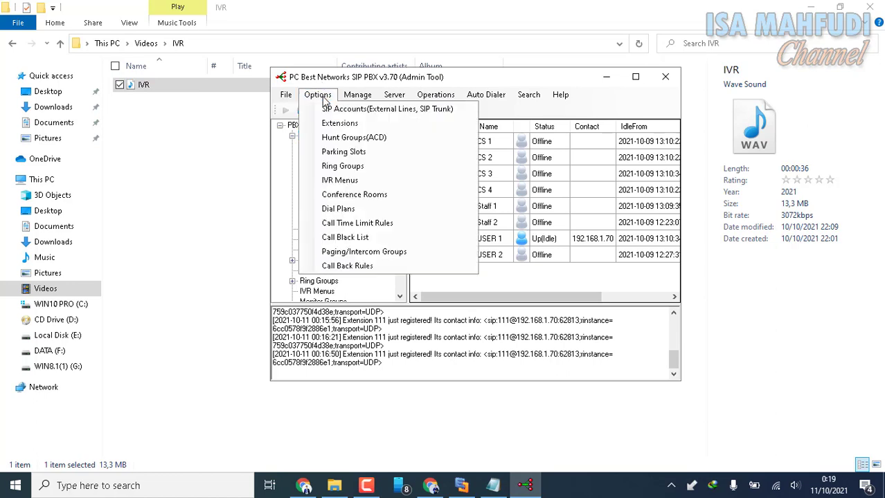
{"action": "left_click", "coordinate": [347, 184]}
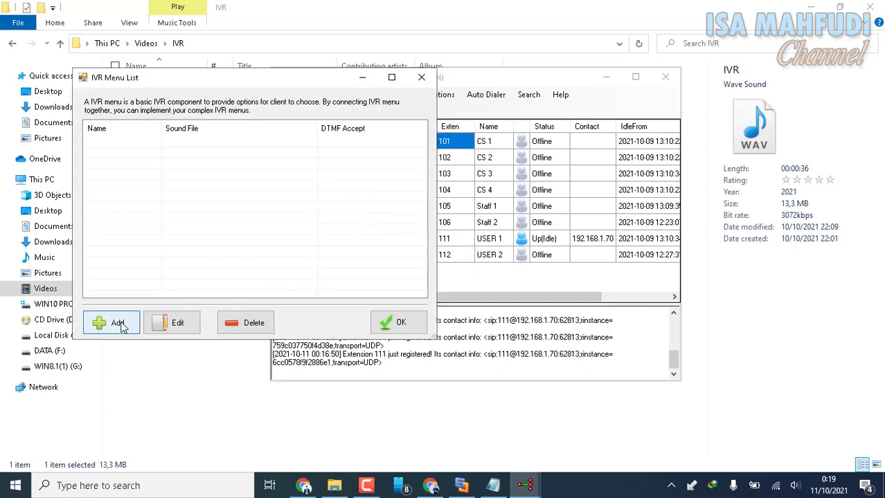
{"action": "left_click", "coordinate": [117, 323]}
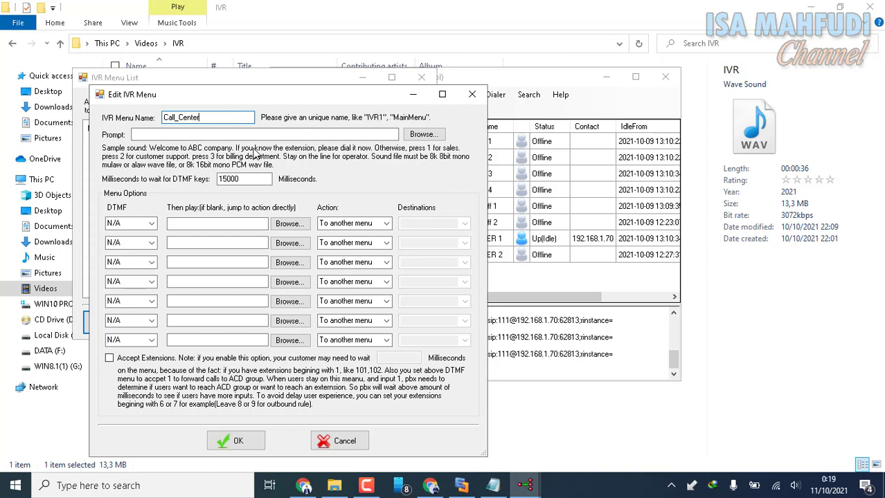
- Set the Call_Center prompt to the IVR sound file from the IVR folder inside Videos
{"action": "left_click", "coordinate": [430, 139]}
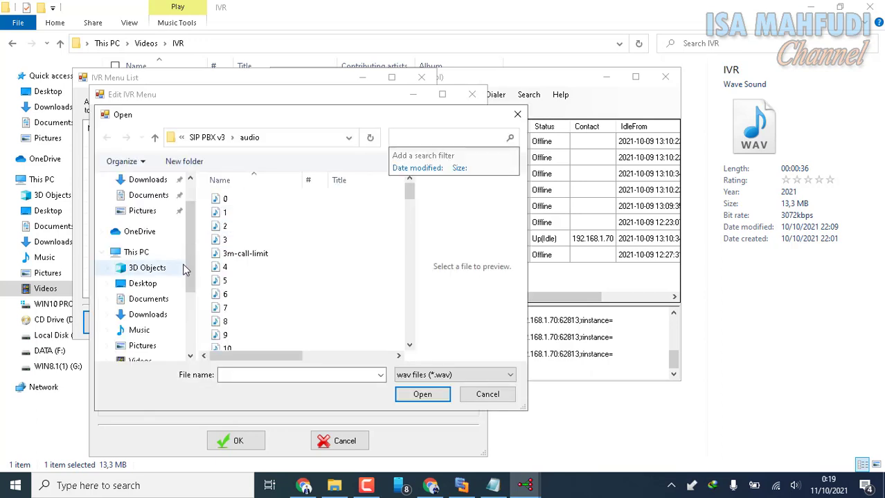
{"action": "scroll", "coordinate": [173, 277], "scroll_direction": "down", "scroll_amount": 3}
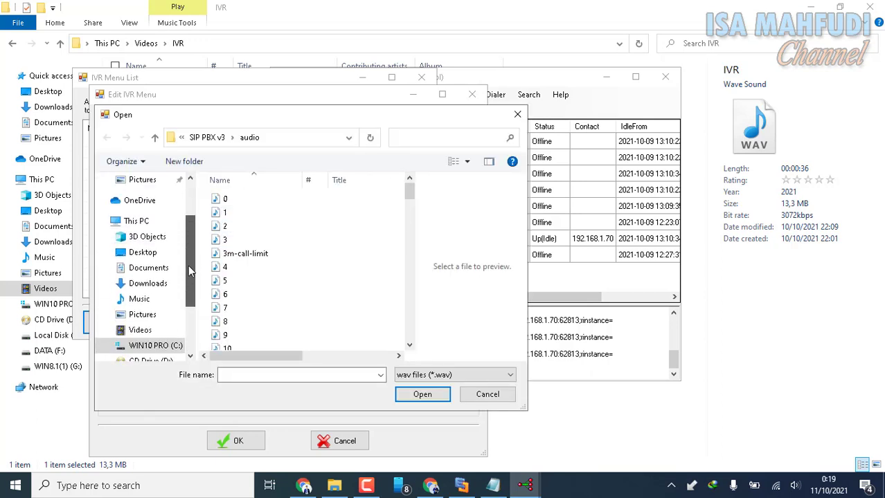
{"action": "left_click", "coordinate": [140, 315]}
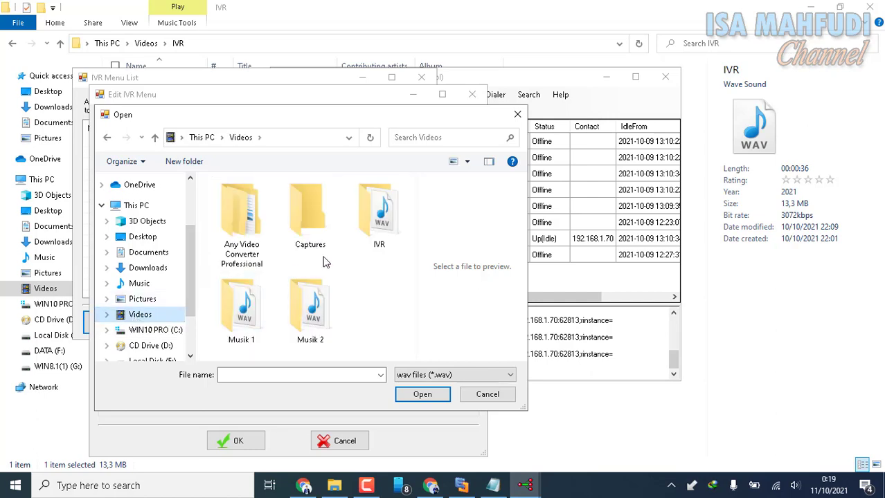
{"action": "left_click", "coordinate": [380, 234]}
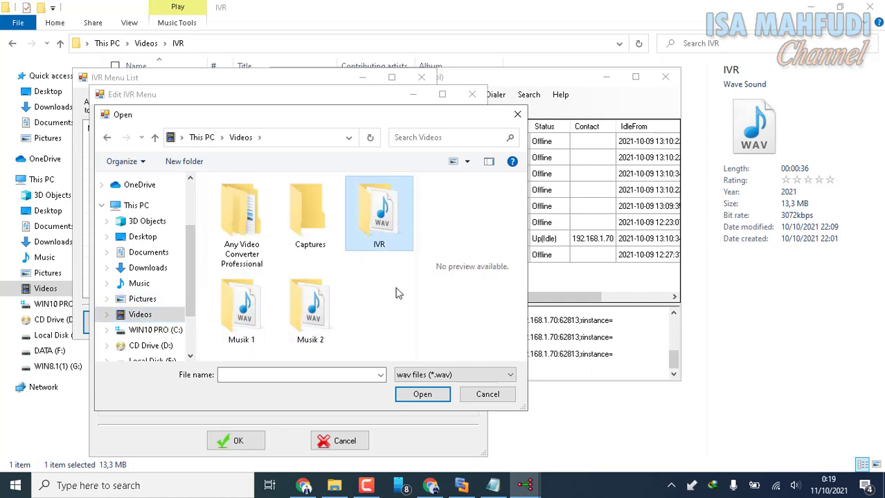
{"action": "left_click", "coordinate": [435, 396]}
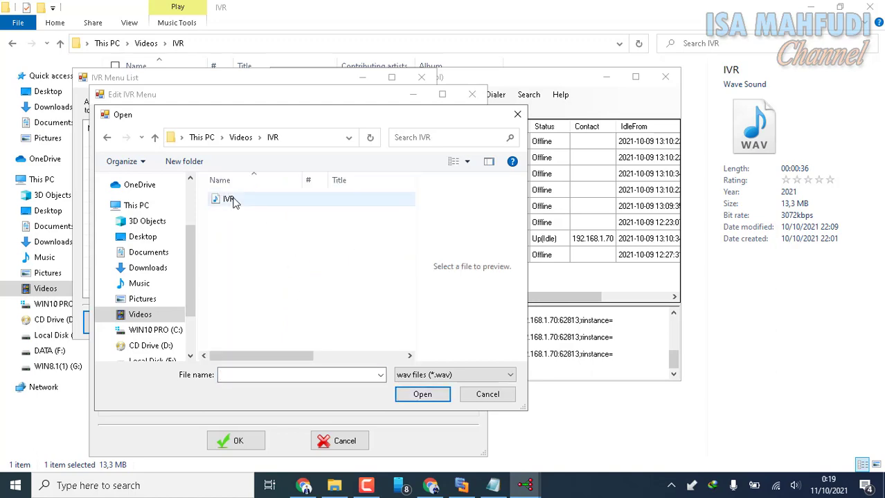
{"action": "left_click", "coordinate": [229, 199]}
{"action": "left_click", "coordinate": [442, 393]}
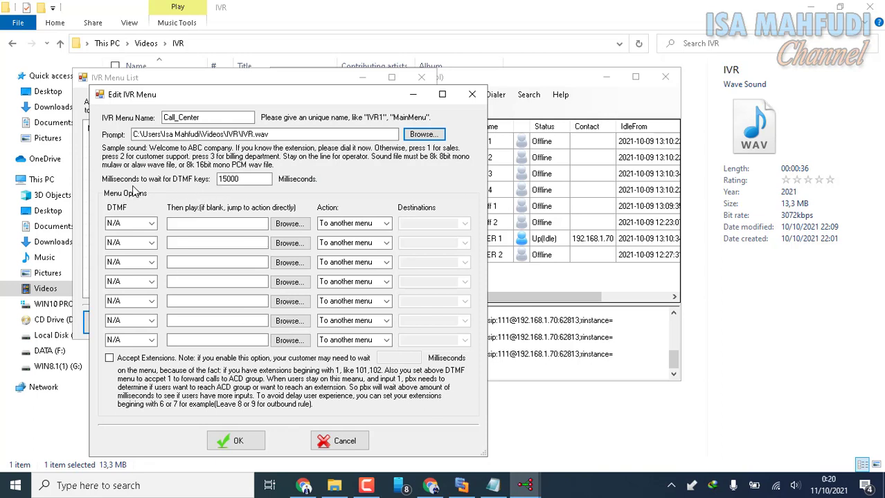
- Review the DTMF waiting time, consult the Teks IVR script, and route DTMF key 1 to the CS_ACD1 hunt group
{"action": "left_click_drag", "start_coordinate": [260, 178], "coordinate": [205, 187]}
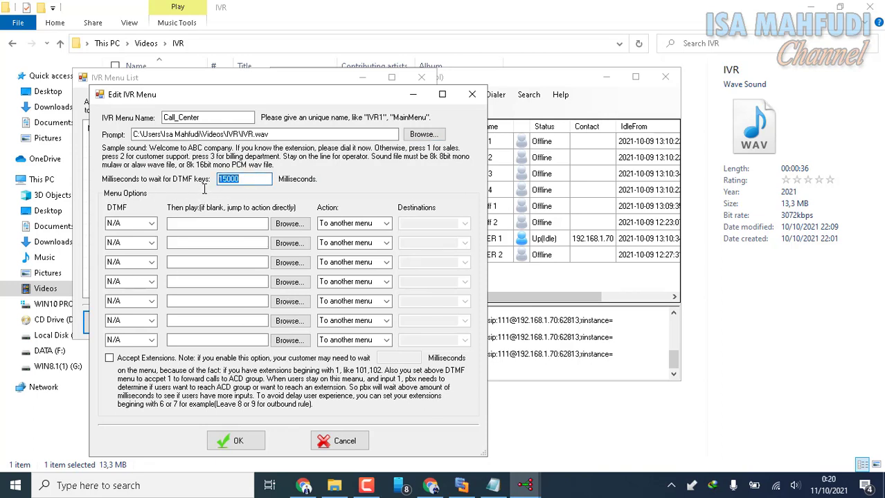
{"action": "left_click", "coordinate": [269, 179]}
{"action": "left_click_drag", "start_coordinate": [257, 179], "coordinate": [209, 184]}
{"action": "left_click", "coordinate": [151, 226]}
{"action": "left_click", "coordinate": [502, 492]}
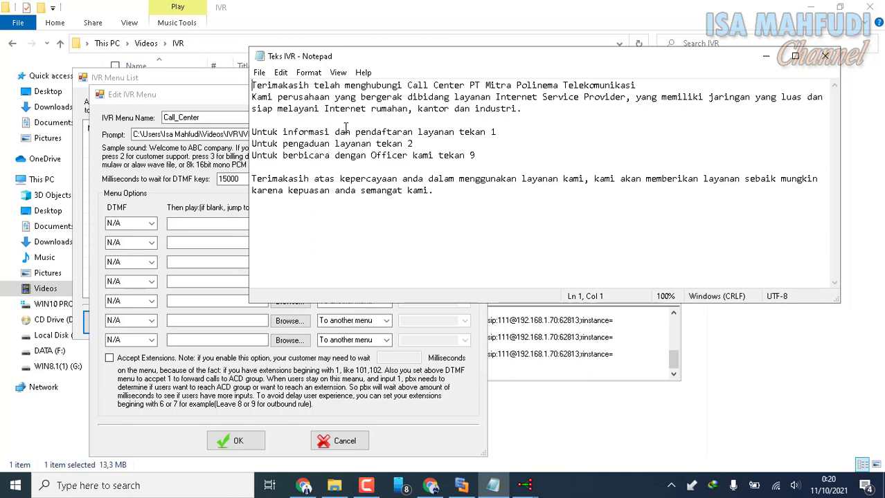
{"action": "left_click", "coordinate": [151, 223]}
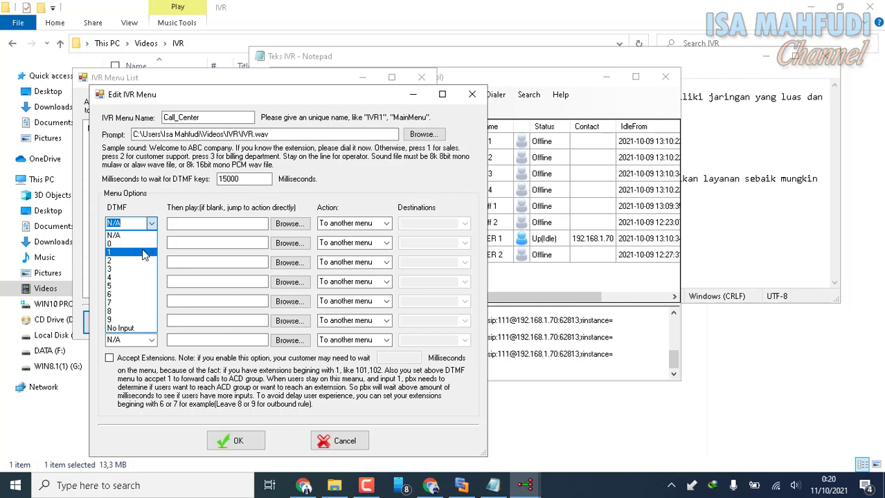
{"action": "left_click", "coordinate": [145, 252]}
{"action": "left_click", "coordinate": [386, 223]}
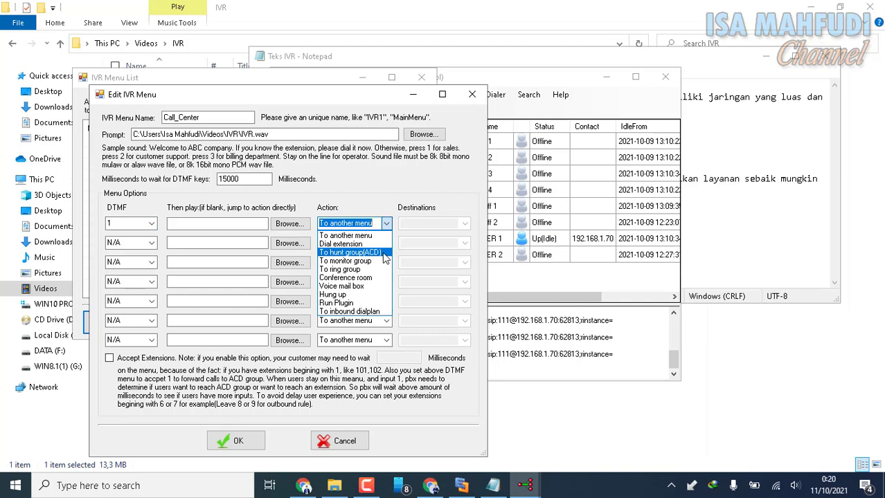
{"action": "left_click", "coordinate": [373, 253]}
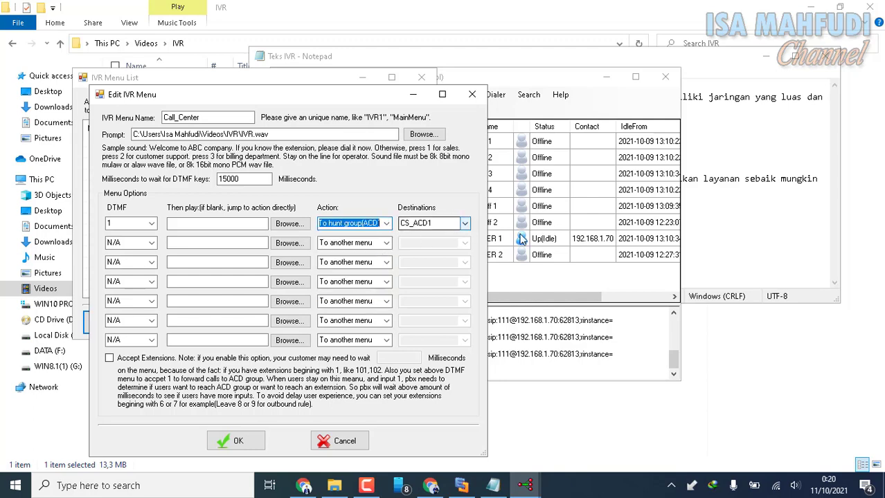
- Consult the Teks IVR script and the Edraw Max diagram, and route DTMF key 2 to the CS_ACD2 hunt group
{"action": "left_click", "coordinate": [782, 226]}
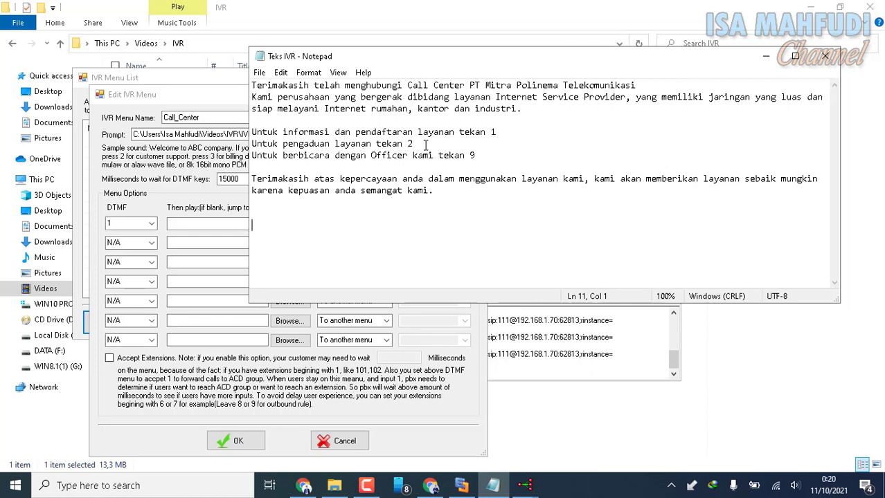
{"action": "left_click", "coordinate": [470, 487]}
{"action": "left_click", "coordinate": [470, 488]}
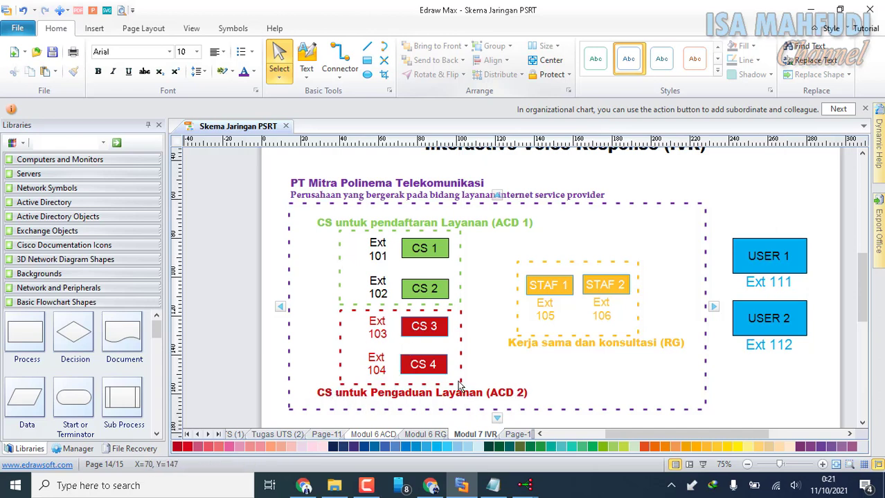
{"action": "mouse_move", "coordinate": [524, 479]}
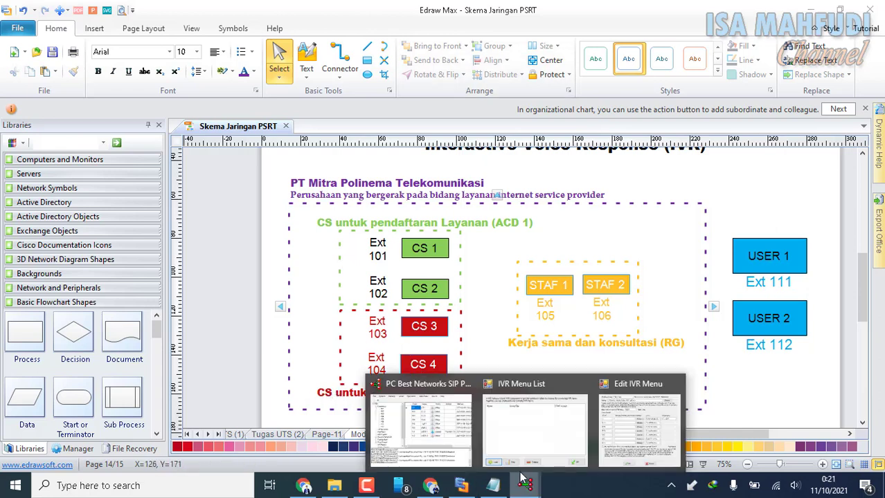
{"action": "left_click", "coordinate": [637, 426]}
{"action": "left_click", "coordinate": [142, 243]}
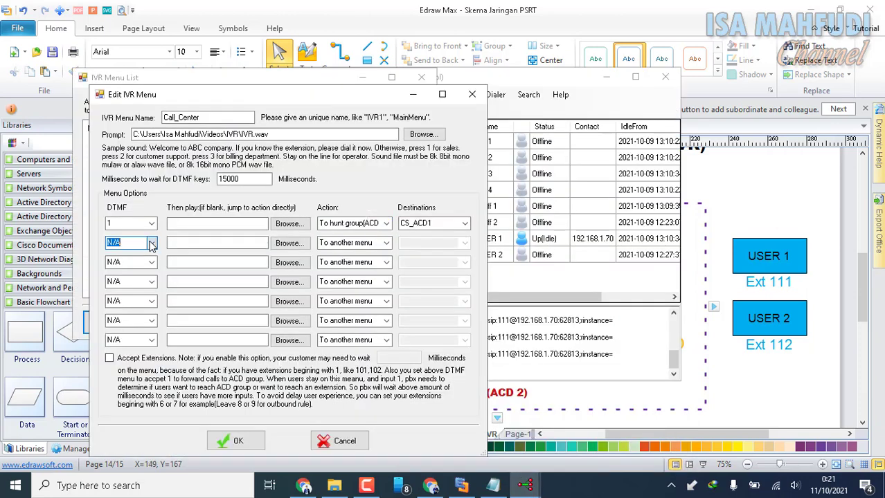
{"action": "left_click", "coordinate": [151, 243]}
{"action": "left_click", "coordinate": [132, 282]}
{"action": "left_click", "coordinate": [386, 244]}
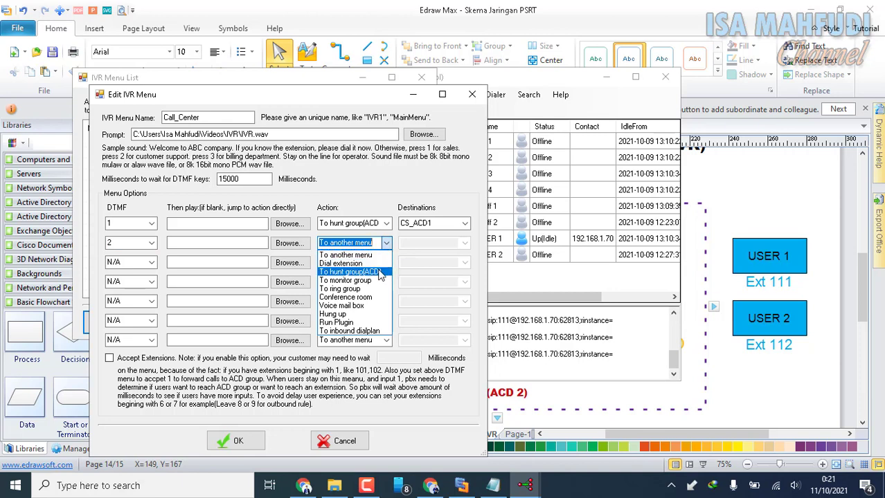
{"action": "left_click", "coordinate": [380, 277]}
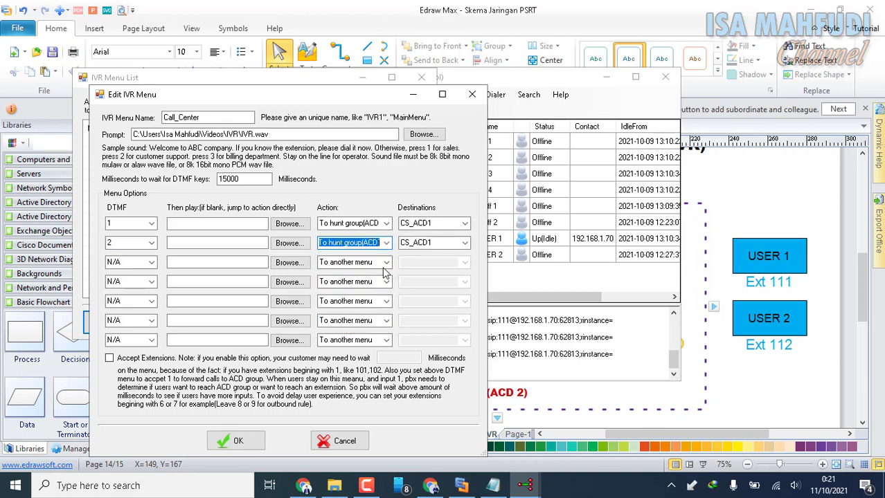
{"action": "left_click", "coordinate": [467, 243]}
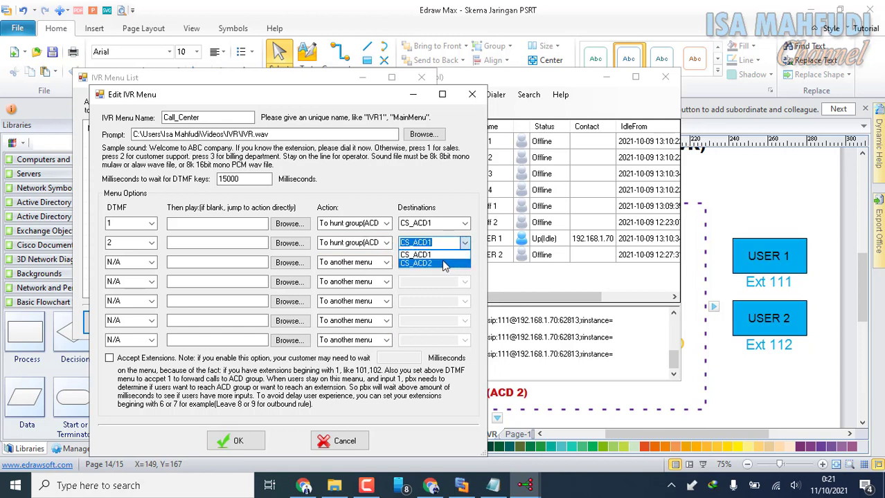
{"action": "left_click", "coordinate": [445, 265]}
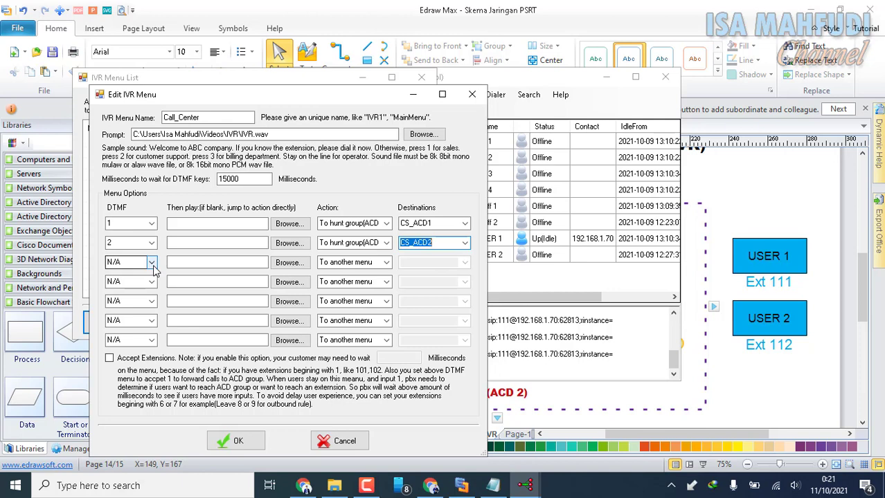
- Route DTMF key 9 to the Staff_RG ring group according to the Teks IVR script, and save the Call_Center menu
{"action": "left_click", "coordinate": [493, 485]}
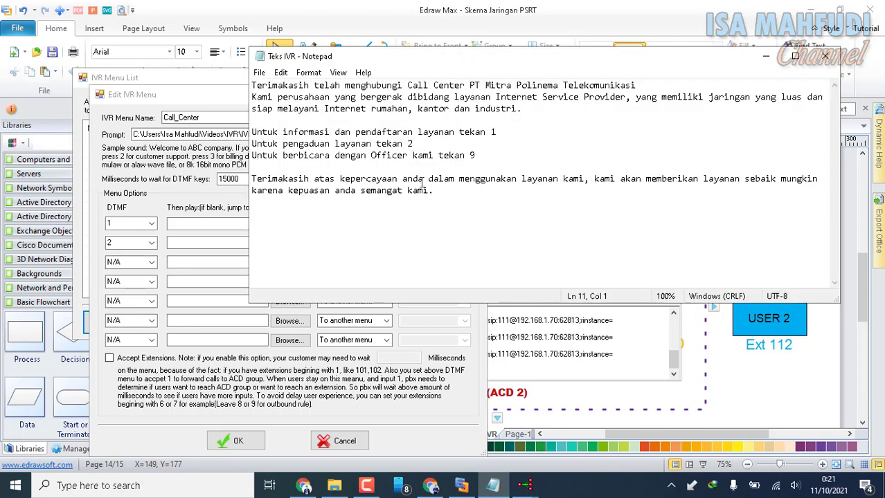
{"action": "left_click", "coordinate": [148, 262]}
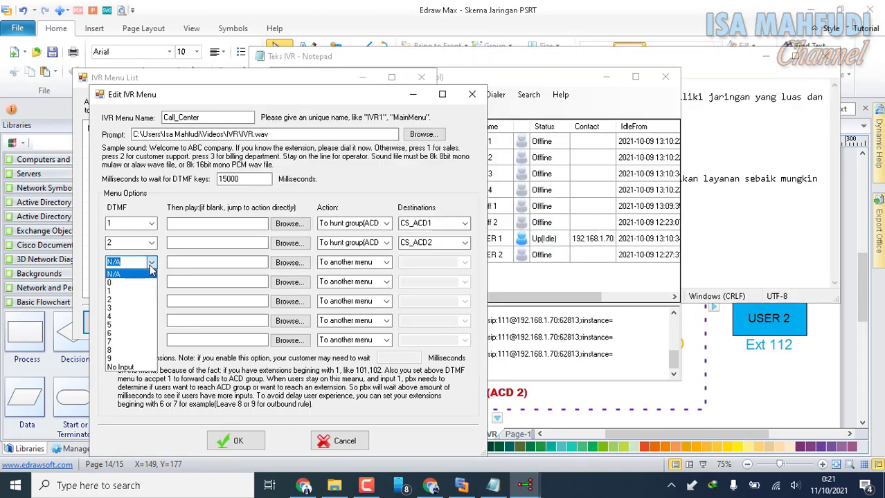
{"action": "left_click", "coordinate": [131, 359]}
{"action": "left_click", "coordinate": [369, 262]}
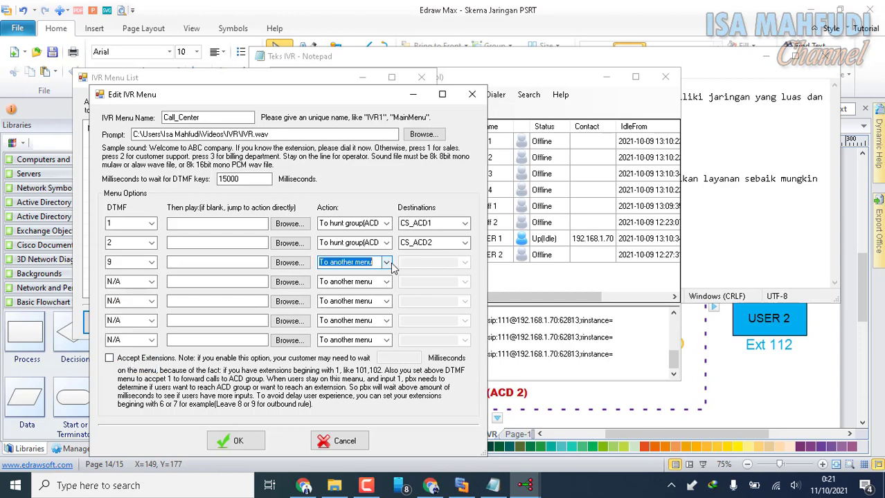
{"action": "left_click", "coordinate": [389, 263]}
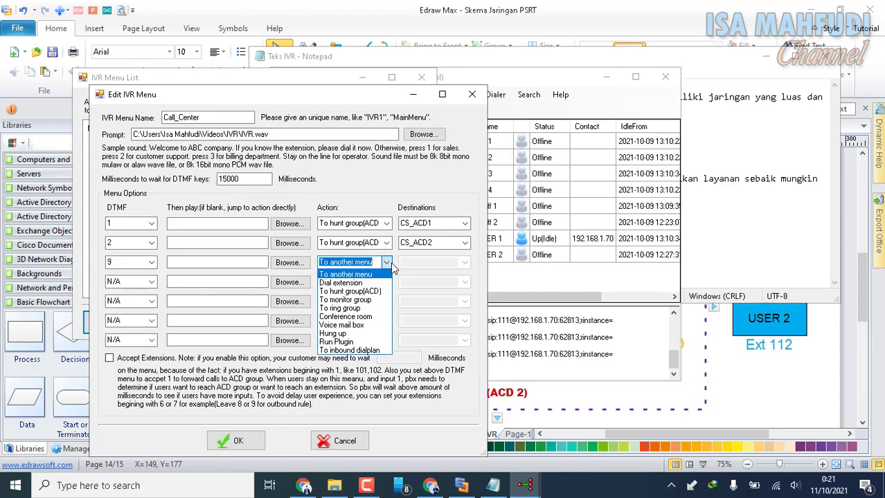
{"action": "left_click", "coordinate": [369, 308]}
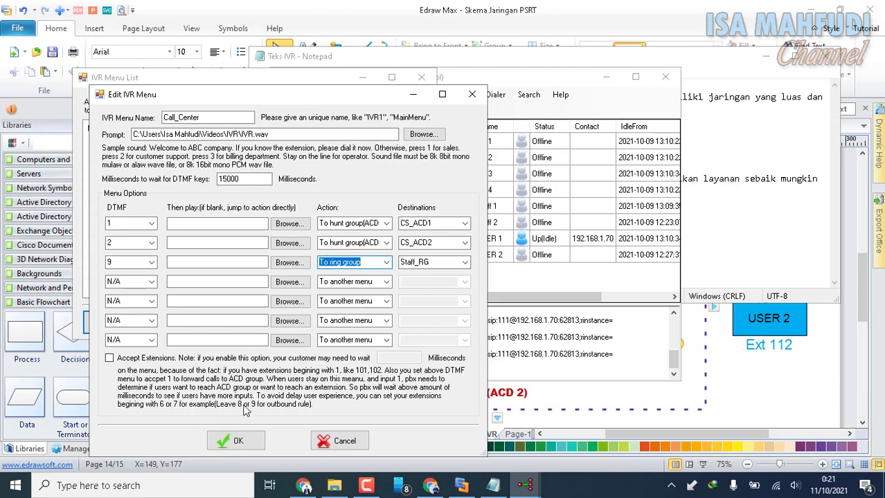
{"action": "left_click", "coordinate": [238, 442]}
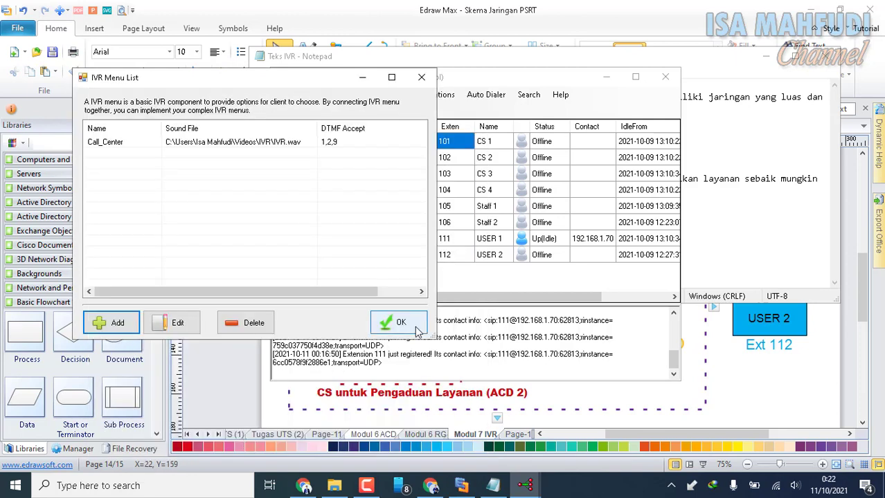
{"action": "left_click", "coordinate": [399, 322]}
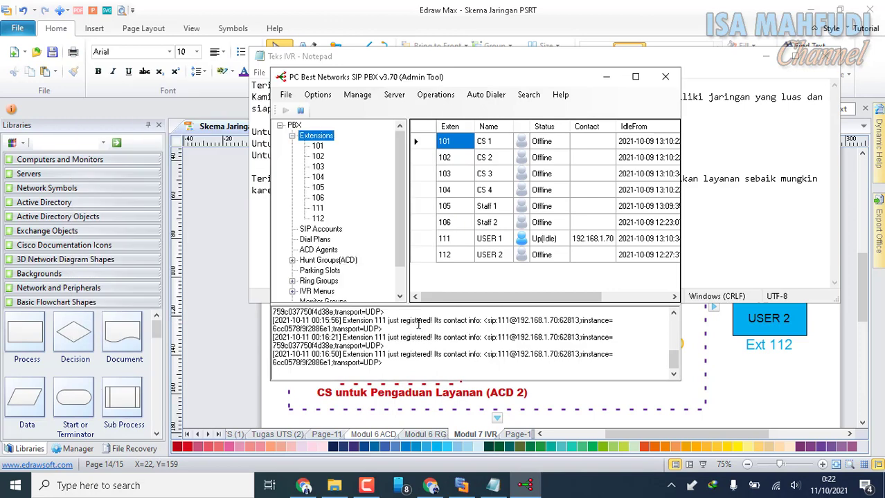
- Start a new inbound dial plan named PT_ISP with 147 as the called number
{"action": "scroll", "coordinate": [393, 237], "scroll_direction": "down", "scroll_amount": 1}
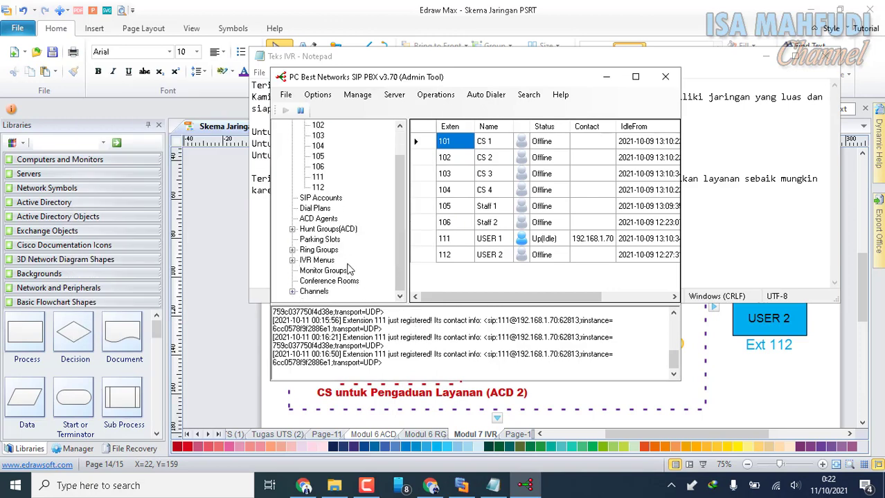
{"action": "scroll", "coordinate": [357, 257], "scroll_direction": "up", "scroll_amount": 1}
{"action": "left_click", "coordinate": [317, 94]}
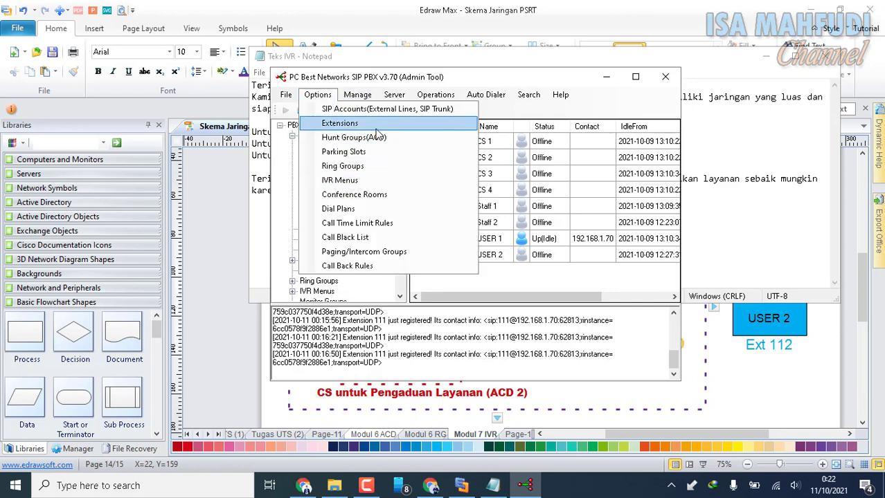
{"action": "left_click", "coordinate": [346, 209]}
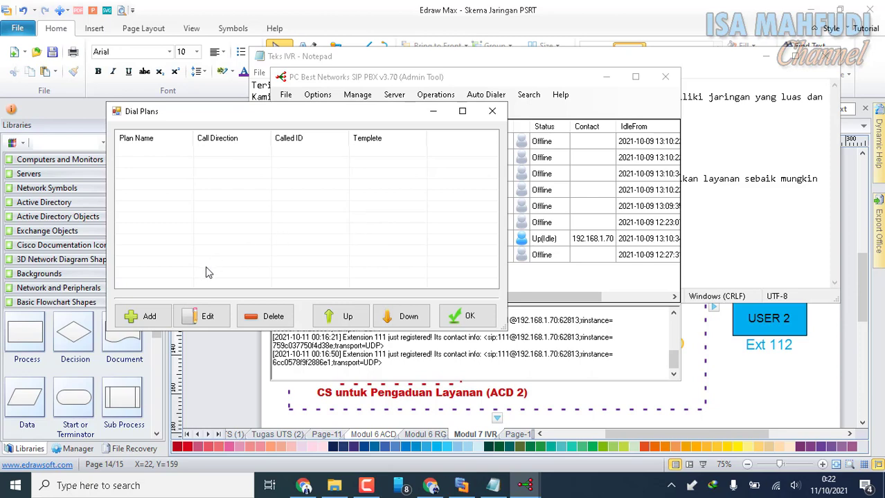
{"action": "left_click", "coordinate": [148, 317]}
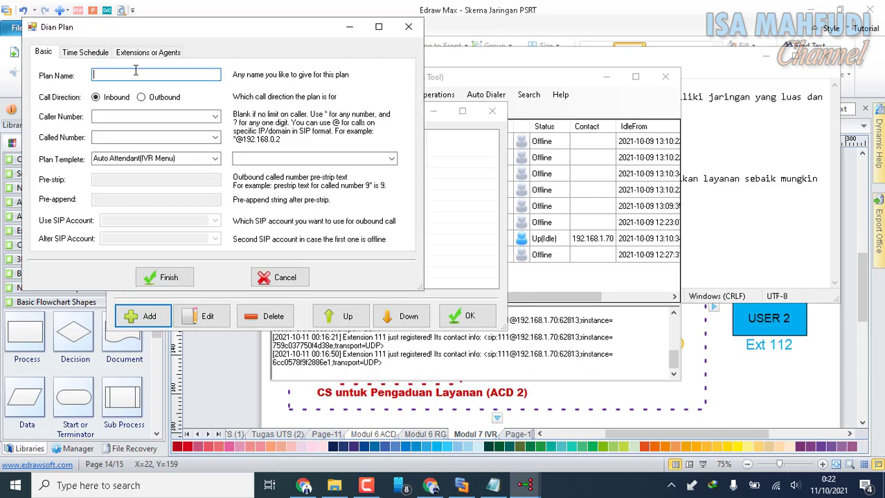
{"action": "type", "text": "PTISP"}
{"action": "left_click", "coordinate": [140, 137]}
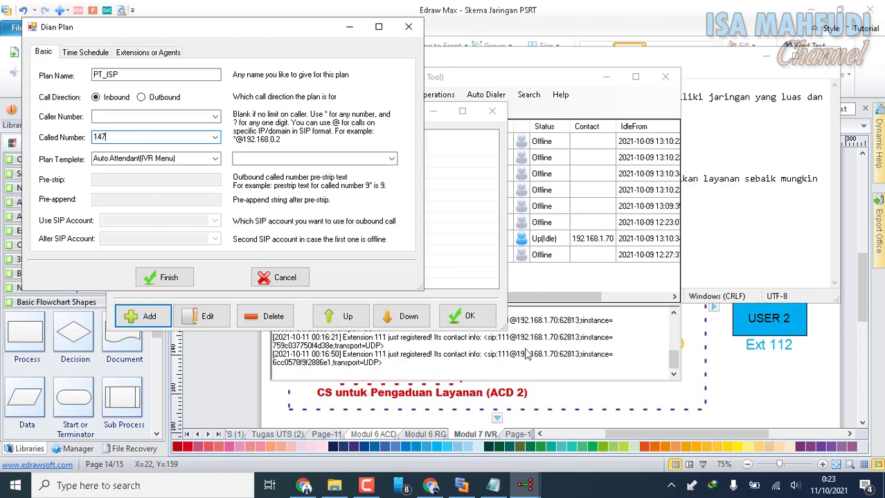
- Consult the IVR diagram in Edraw Max, and change the called number of the PT_ISP dial plan to 157
{"action": "left_click", "coordinate": [737, 393]}
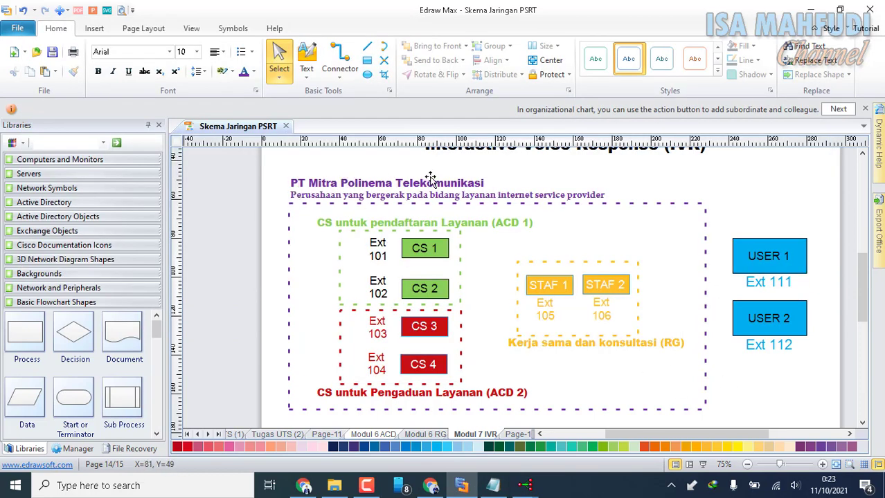
{"action": "mouse_move", "coordinate": [524, 485]}
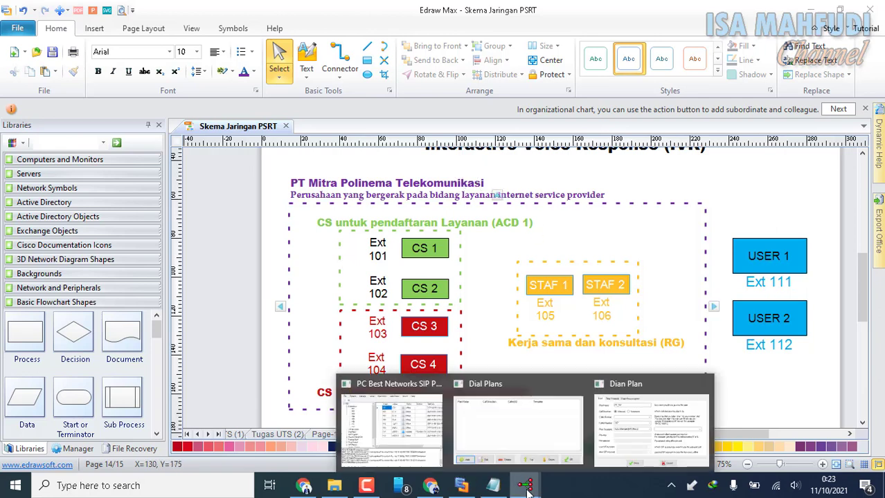
{"action": "left_click", "coordinate": [647, 454]}
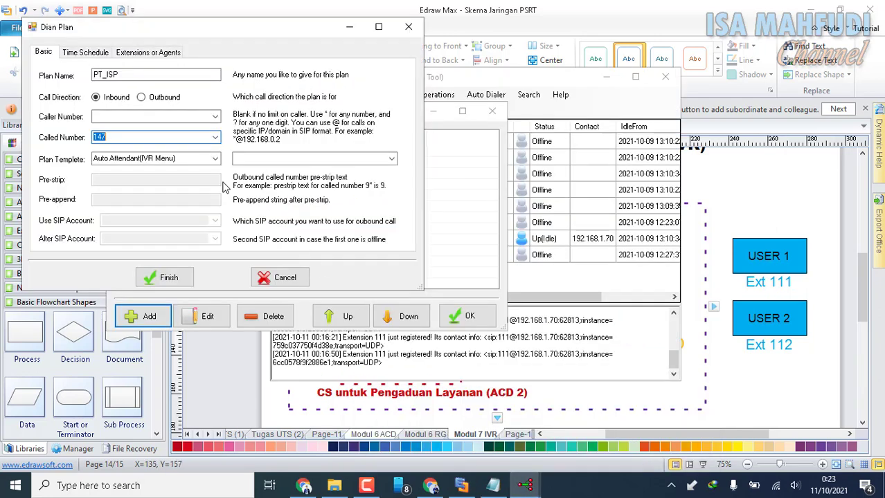
{"action": "left_click", "coordinate": [124, 137]}
{"action": "type", "text": "5"}
- Assign the Call_Center menu to the PT_ISP plan's Auto Attendant template, save the plan and close the dial plan list
{"action": "left_click", "coordinate": [392, 159]}
{"action": "left_click", "coordinate": [392, 159]}
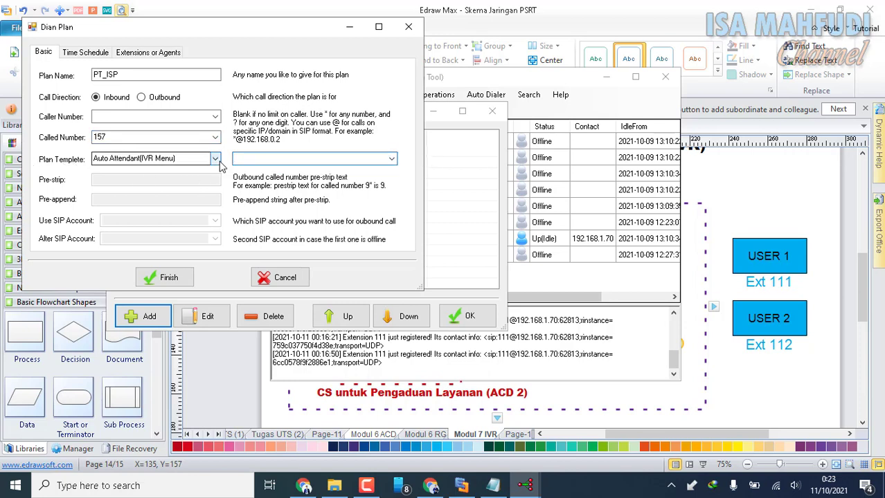
{"action": "left_click", "coordinate": [391, 159]}
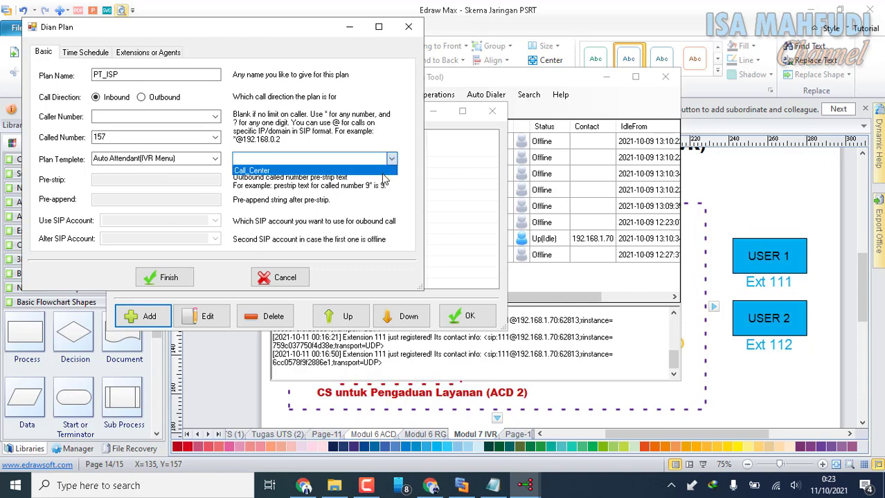
{"action": "left_click", "coordinate": [384, 168]}
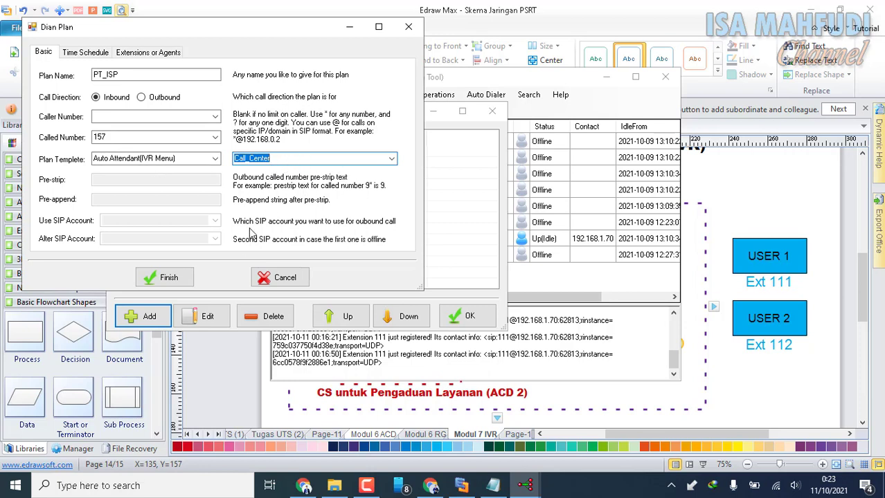
{"action": "left_click", "coordinate": [177, 280]}
{"action": "key", "text": "Escape"}
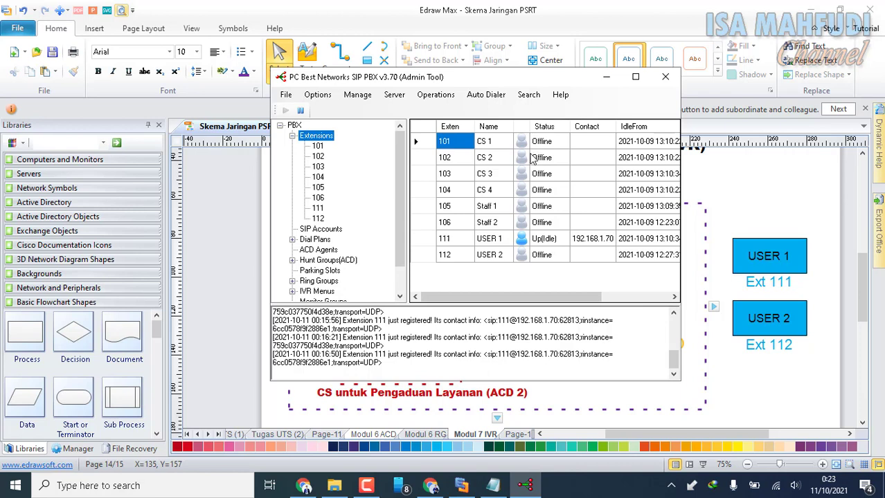
- Examine the network topology on Page-13 in Edraw Max and the Wi-Fi connection, and return to the SIP PBX admin tool
{"action": "left_click", "coordinate": [524, 439]}
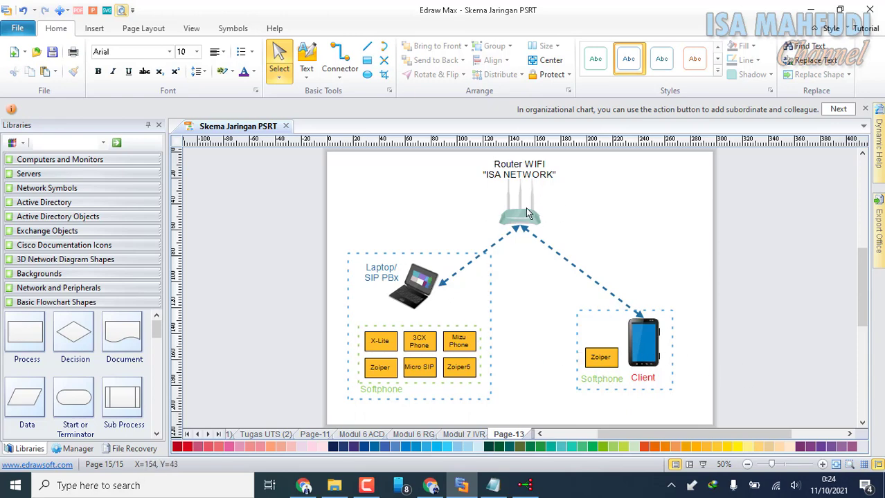
{"action": "left_click", "coordinate": [775, 485]}
{"action": "left_click", "coordinate": [524, 485]}
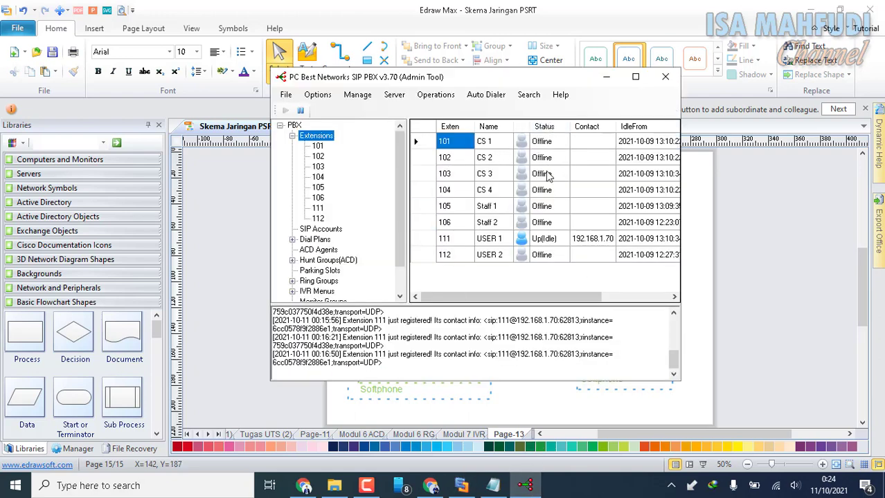
- Minimize Edraw Max and the Teks IVR Notepad, and launch the softphones X-Lite, 3CX Phone, MicroSIP, Mizu, Zoiper and Zoiper5
{"action": "left_click", "coordinate": [819, 12]}
{"action": "left_click", "coordinate": [808, 8]}
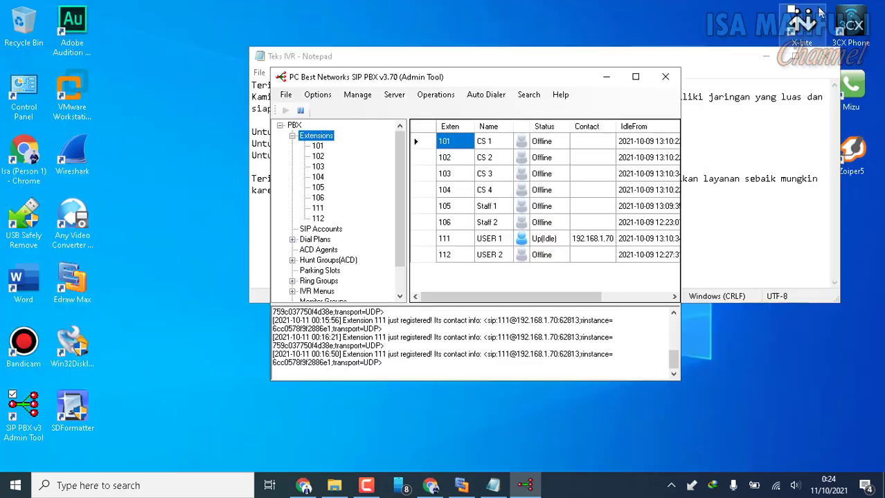
{"action": "left_click", "coordinate": [771, 60]}
{"action": "left_click", "coordinate": [768, 58]}
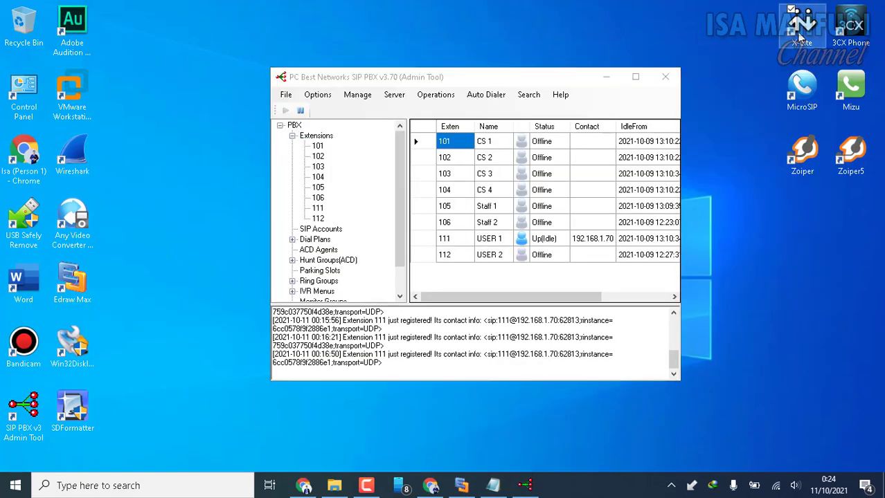
{"action": "left_click", "coordinate": [856, 28]}
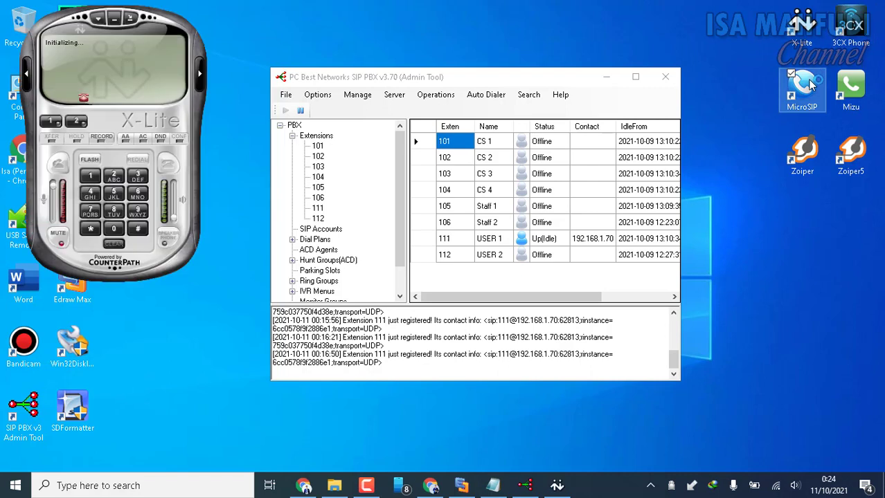
{"action": "double_click", "coordinate": [810, 84]}
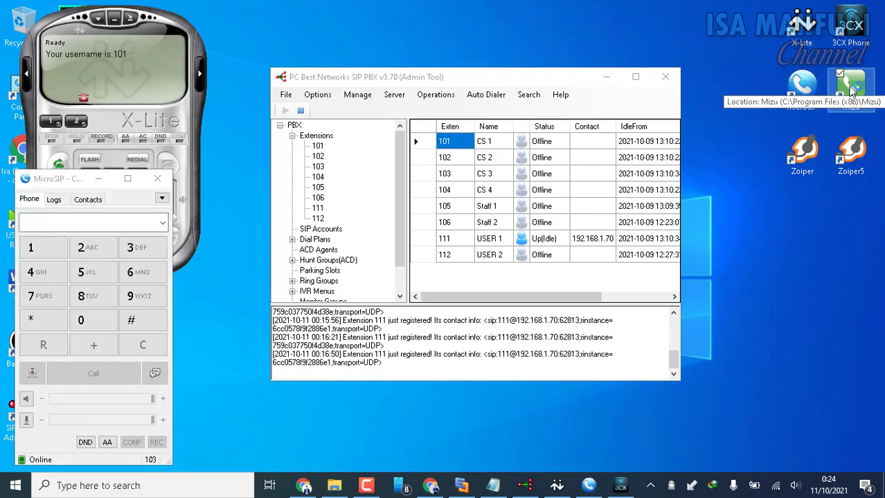
{"action": "double_click", "coordinate": [849, 85]}
{"action": "double_click", "coordinate": [819, 154]}
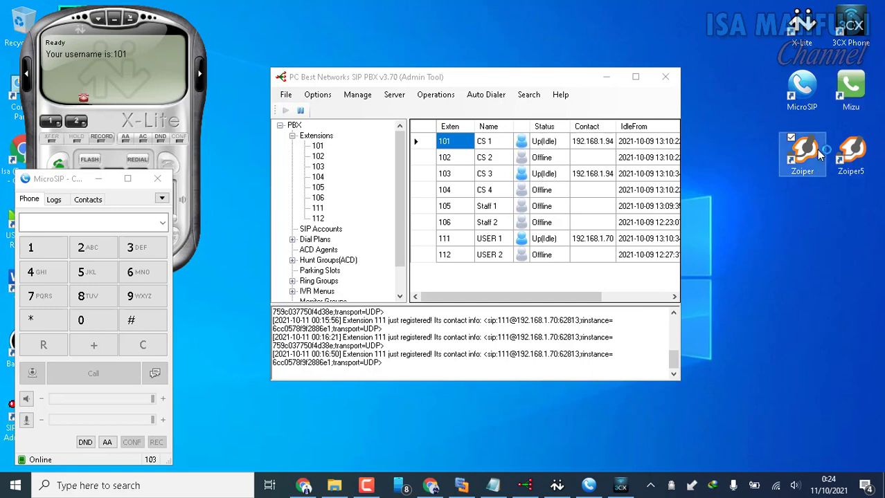
{"action": "double_click", "coordinate": [856, 155]}
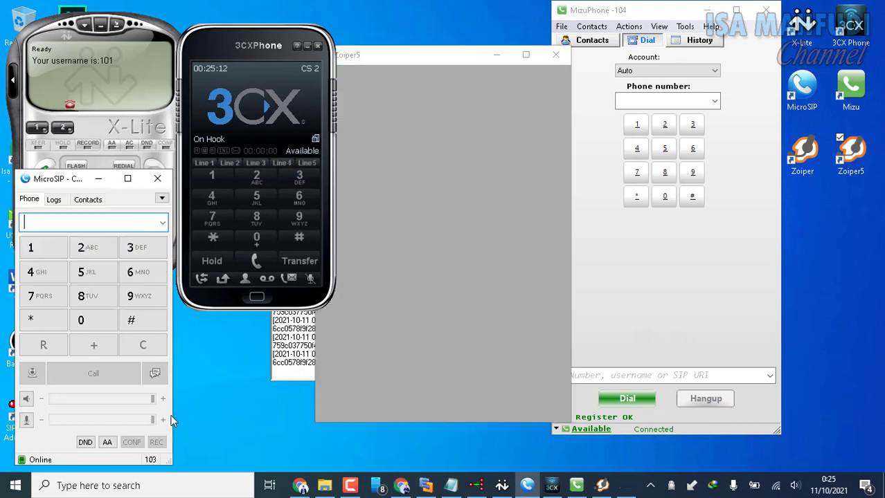
- Move the MizuPhone, Zoiper and Zoiper5 windows aside and bring the SIP PBX extension list to the front
{"action": "left_click_drag", "start_coordinate": [661, 17], "coordinate": [196, 179]}
{"action": "left_click", "coordinate": [463, 65]}
{"action": "left_click_drag", "start_coordinate": [424, 62], "coordinate": [689, 49]}
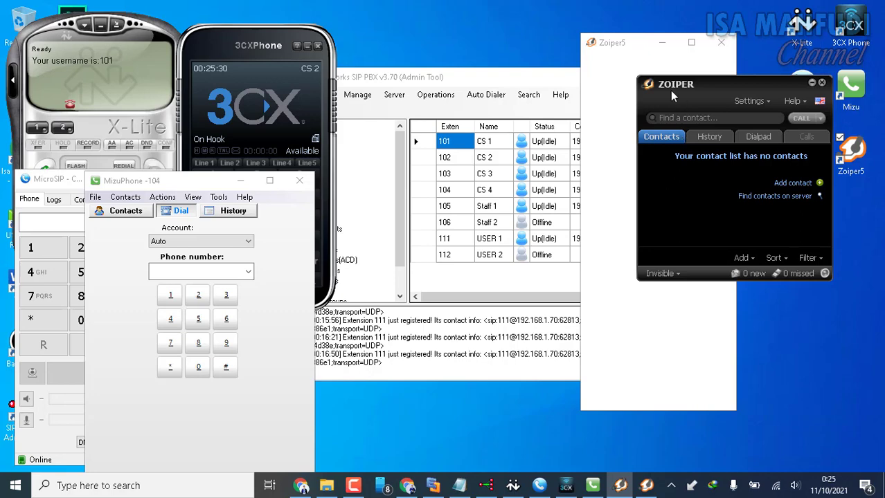
{"action": "left_click_drag", "start_coordinate": [679, 102], "coordinate": [728, 119]}
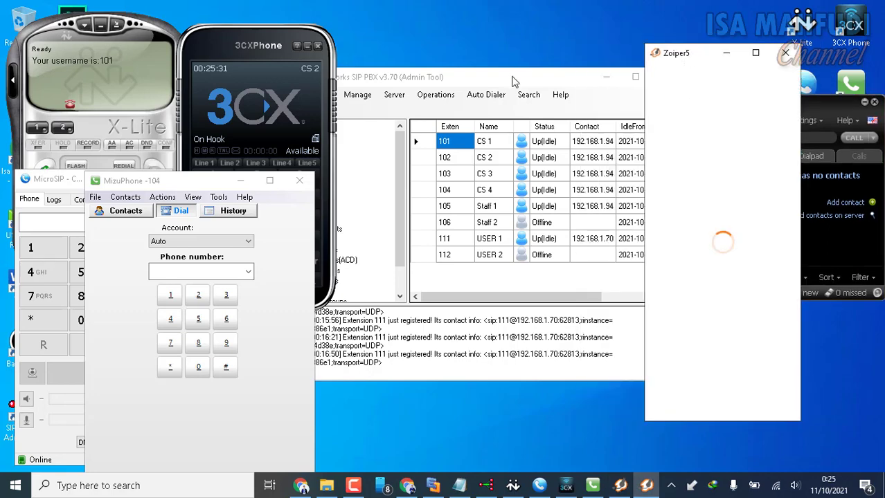
{"action": "left_click", "coordinate": [513, 78]}
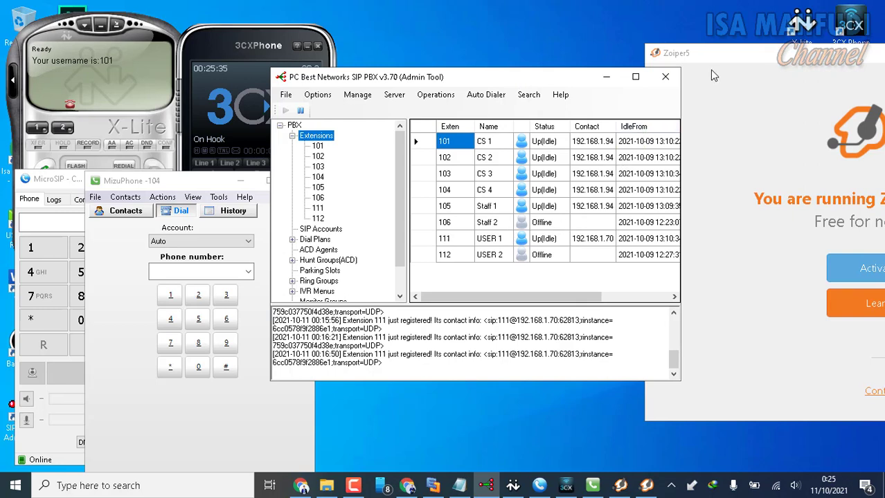
- Continue in Zoiper5 as a free user, place its window beside the extension list, and bring Zoiper to the front
{"action": "left_click", "coordinate": [688, 58]}
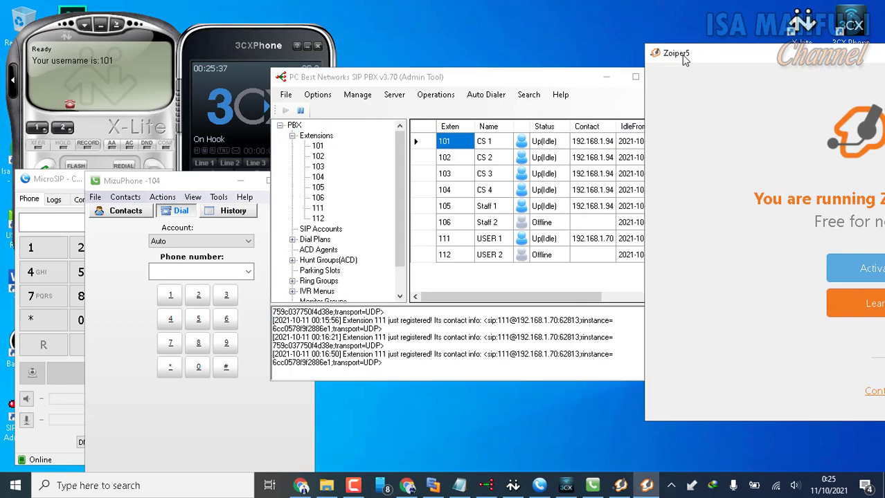
{"action": "left_click_drag", "start_coordinate": [688, 58], "coordinate": [470, 85]}
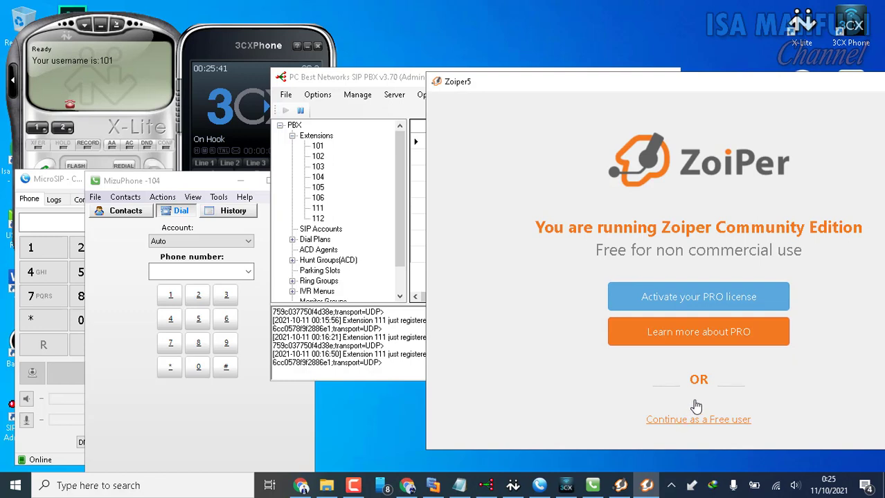
{"action": "left_click", "coordinate": [736, 420]}
{"action": "left_click_drag", "start_coordinate": [452, 86], "coordinate": [615, 42]}
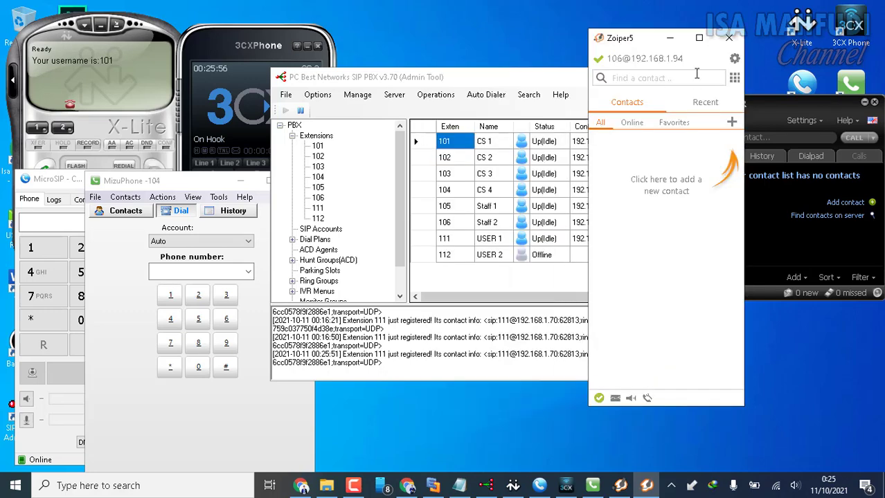
{"action": "left_click", "coordinate": [754, 103]}
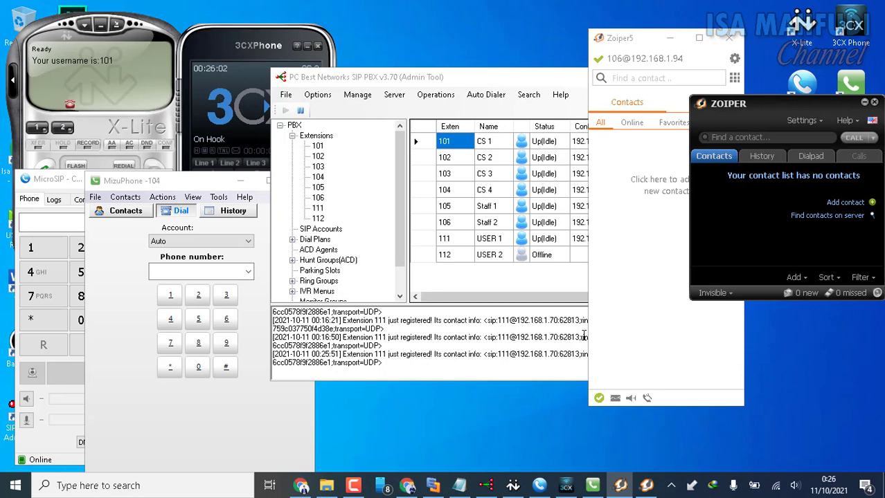
- Open a command prompt and run ipconfig to check the laptop's IP address
{"action": "key", "text": "super+r"}
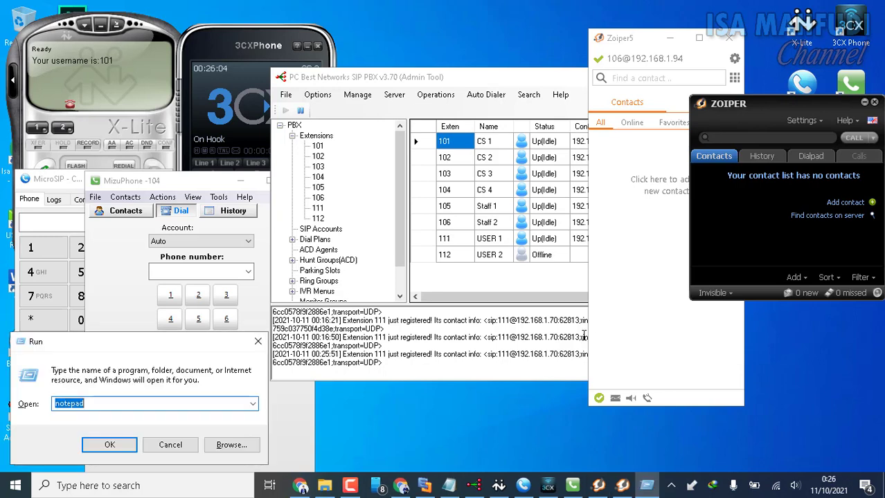
{"action": "type", "text": "cmd"}
{"action": "key", "text": "Return"}
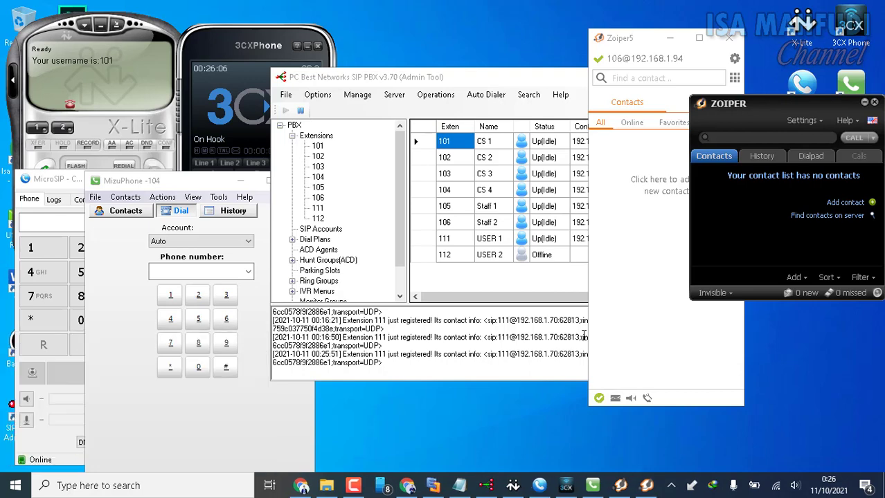
{"action": "type", "text": "i"}
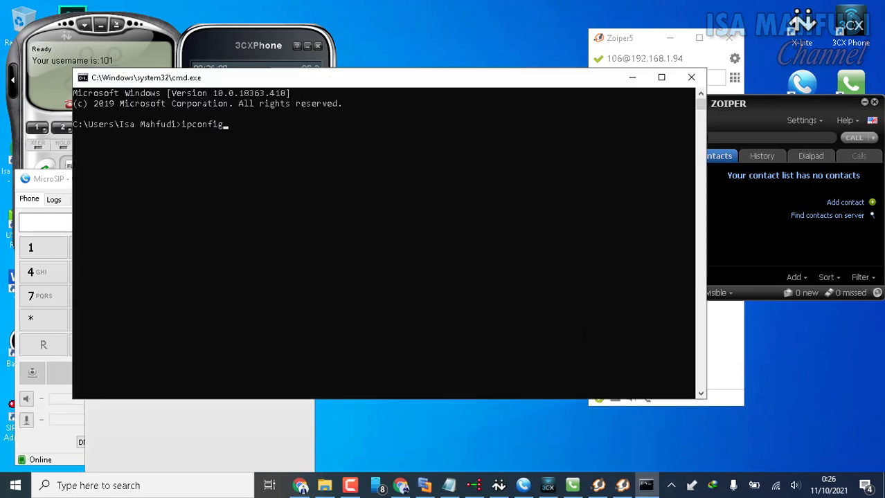
{"action": "type", "text": "pconfig"}
{"action": "key", "text": "Return"}
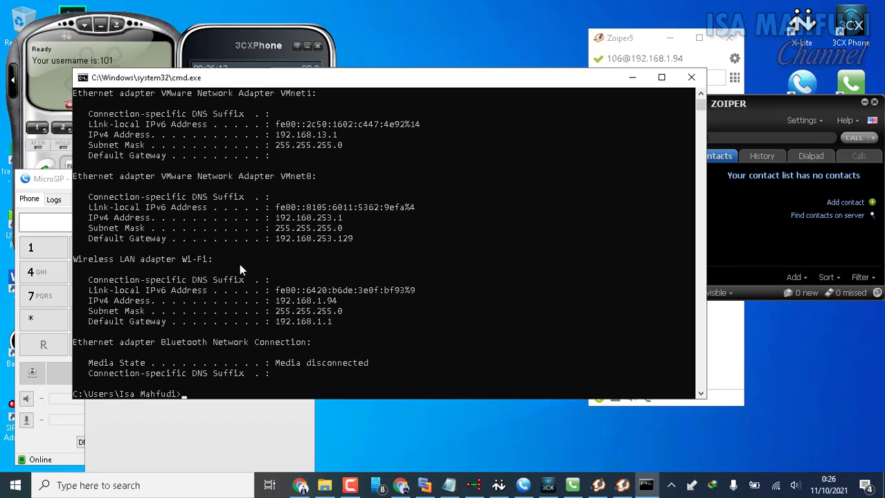
- Check which Wi-Fi network the laptop uses, and move the command prompt aside and minimize it
{"action": "left_click", "coordinate": [776, 485]}
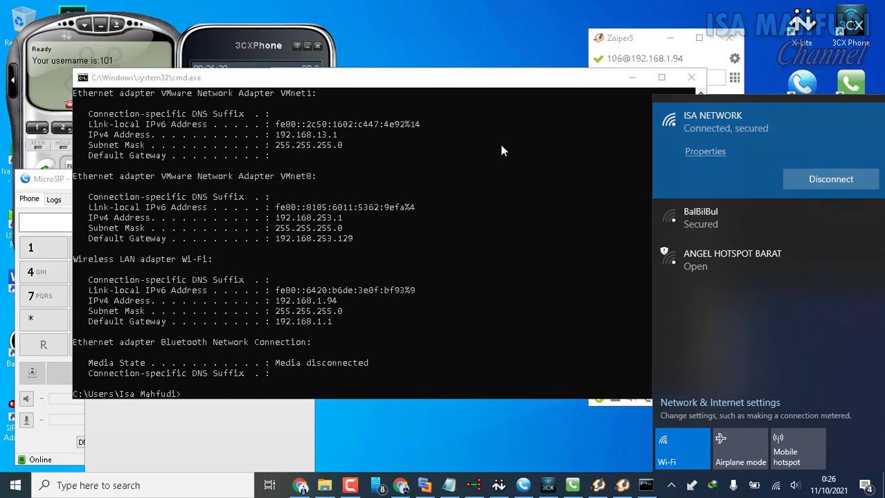
{"action": "left_click", "coordinate": [503, 102]}
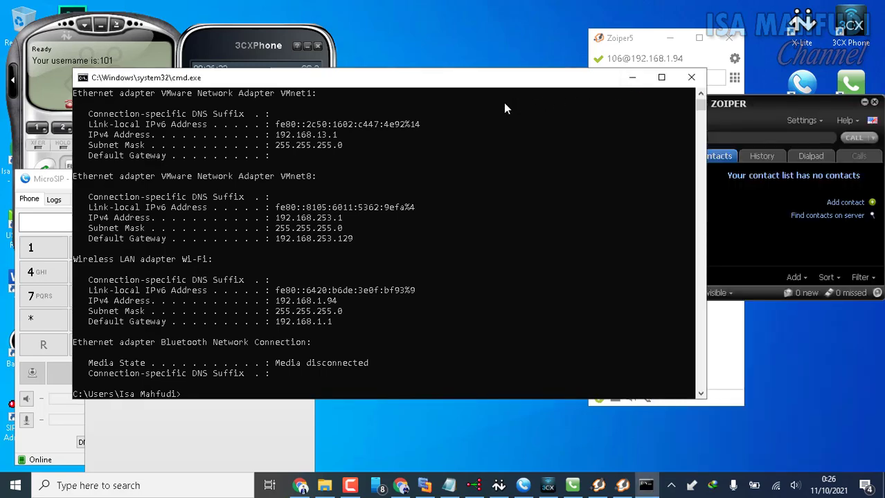
{"action": "left_click_drag", "start_coordinate": [558, 85], "coordinate": [535, 129]}
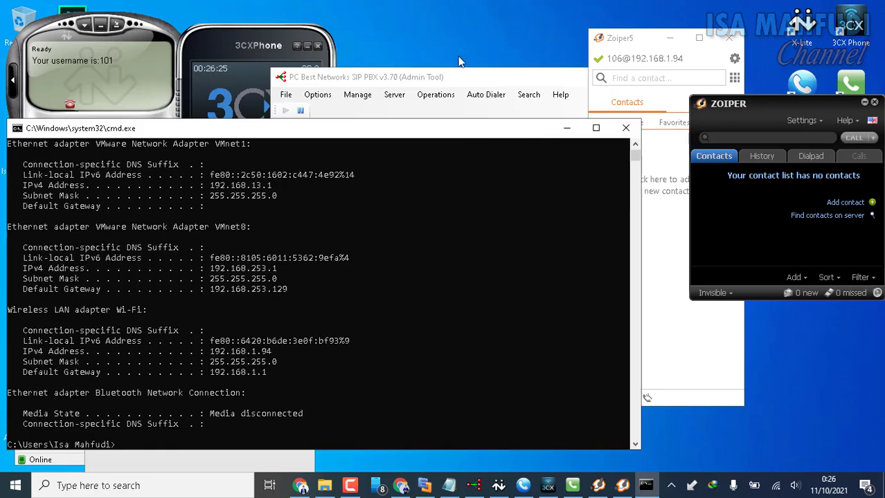
{"action": "left_click", "coordinate": [567, 128]}
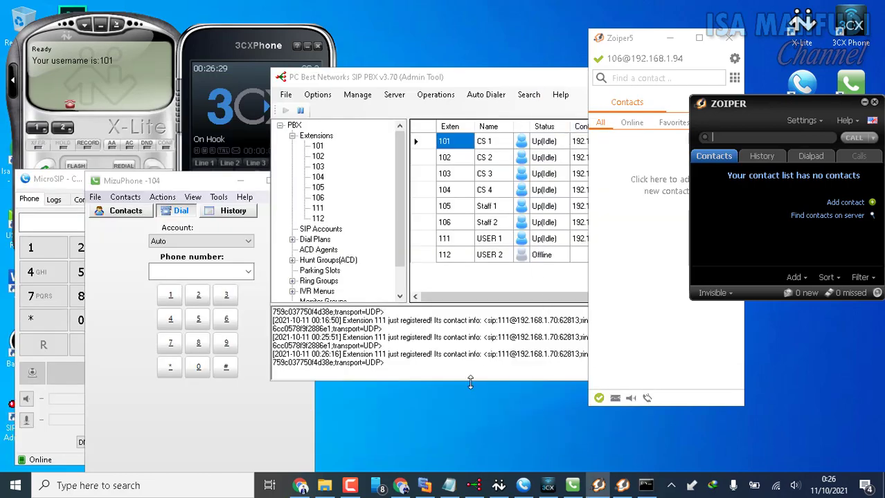
- Mirror the phone's screen through the phone companion app, minimize the companion window, and bring up the phone's app list
{"action": "left_click", "coordinate": [380, 487]}
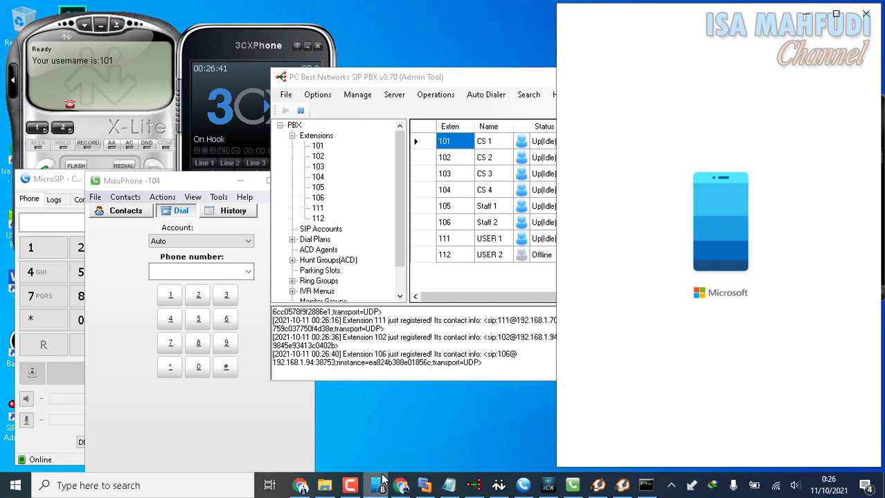
{"action": "mouse_move", "coordinate": [383, 482]}
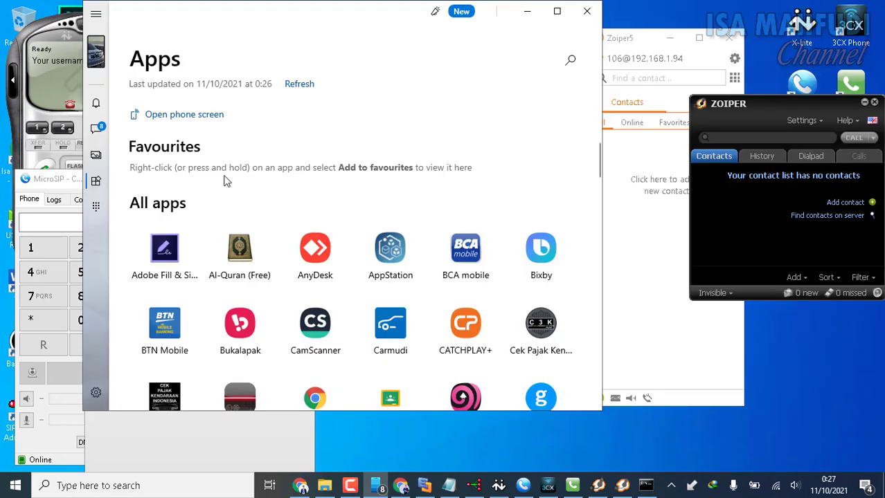
{"action": "left_click", "coordinate": [198, 119]}
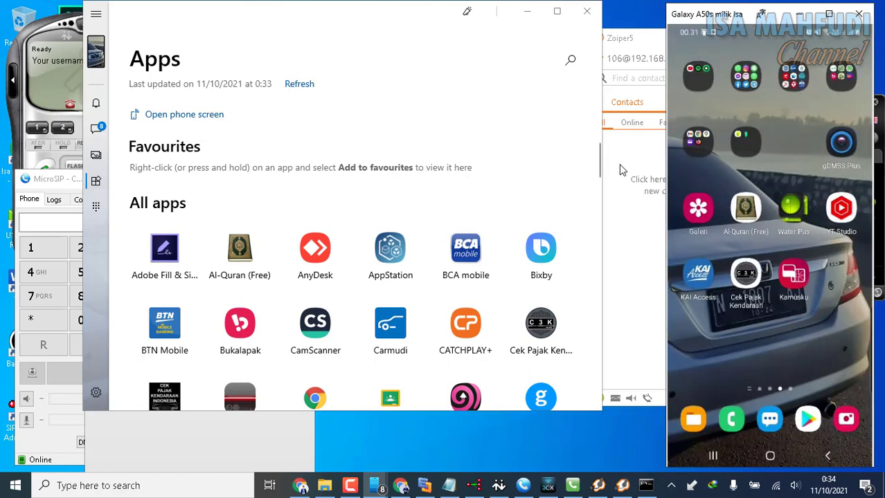
{"action": "left_click", "coordinate": [527, 12]}
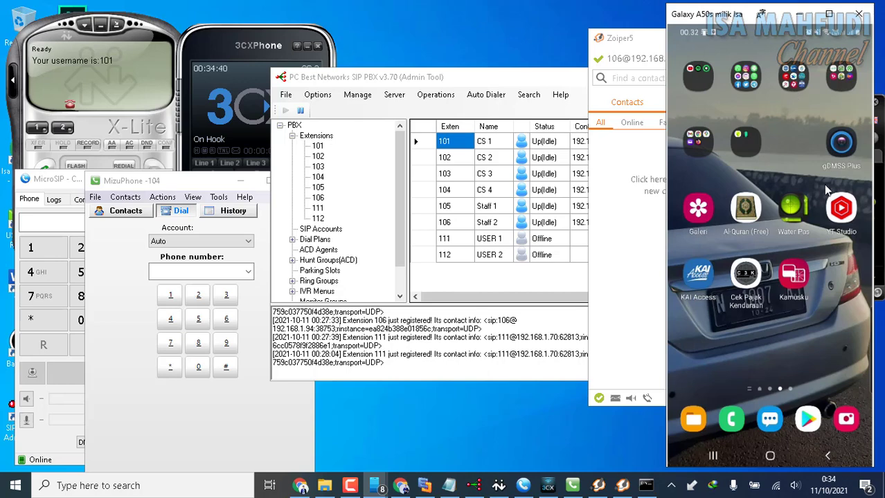
{"action": "scroll", "coordinate": [825, 189], "scroll_direction": "down", "scroll_amount": 4}
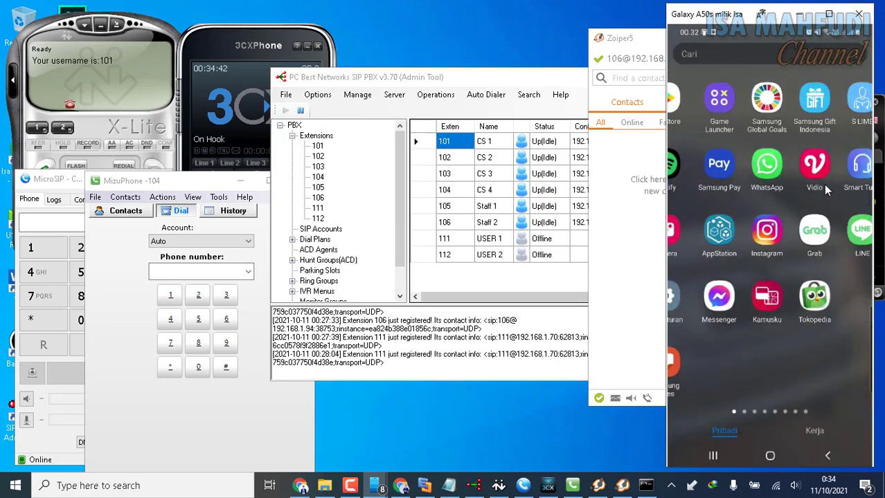
- Bring up the softphone dial pad on the mirrored phone and call the IVR number 157
{"action": "scroll", "coordinate": [824, 186], "scroll_direction": "down", "scroll_amount": 3}
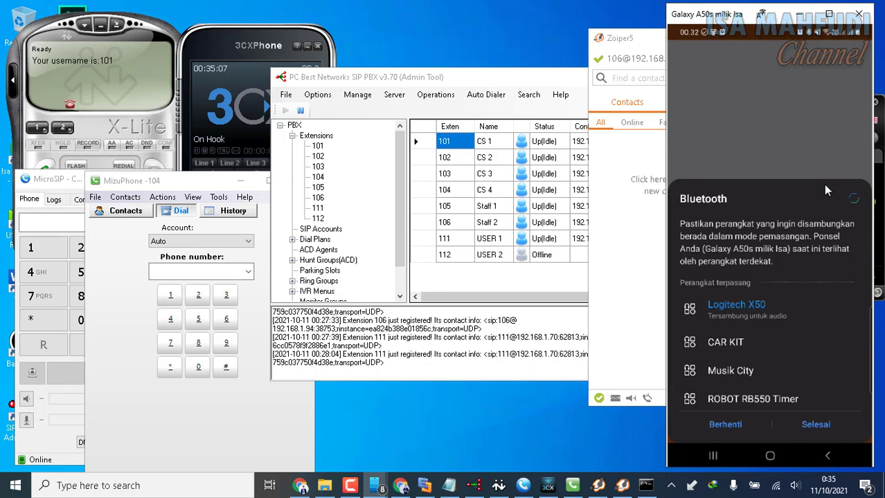
{"action": "right_click", "coordinate": [825, 185]}
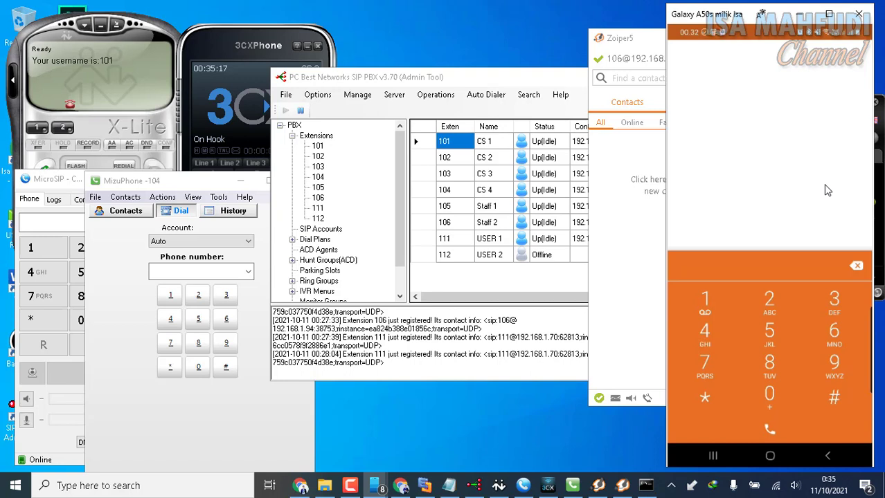
{"action": "type", "text": "157"}
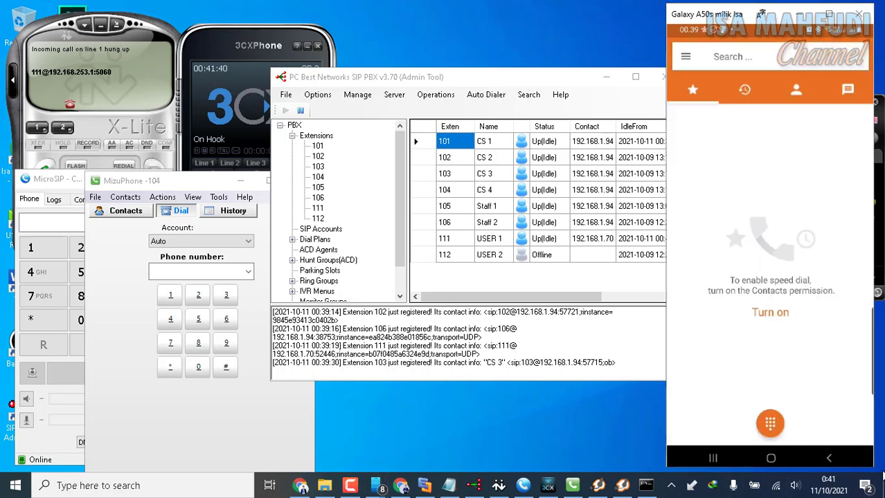
- Switch to Any Video Converter, decline the download engine update, and add the IVR WAV file from the IVR folder in Videos
{"action": "key", "text": "super+d"}
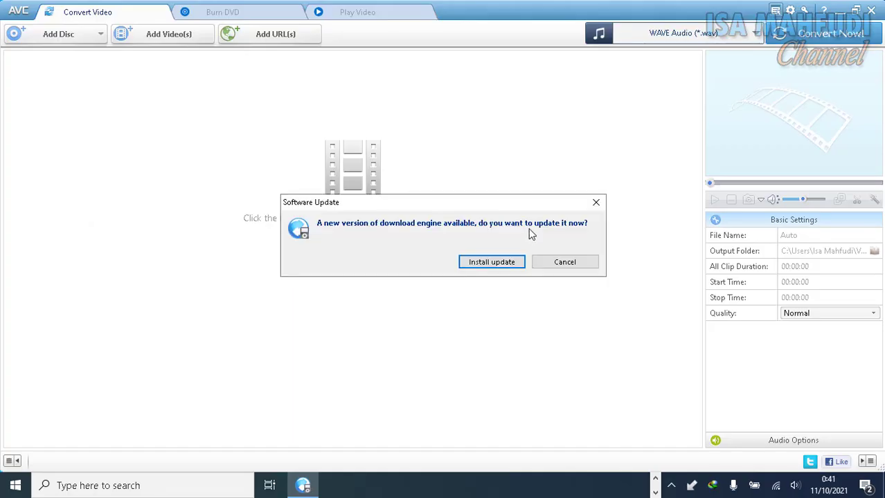
{"action": "left_click", "coordinate": [558, 265]}
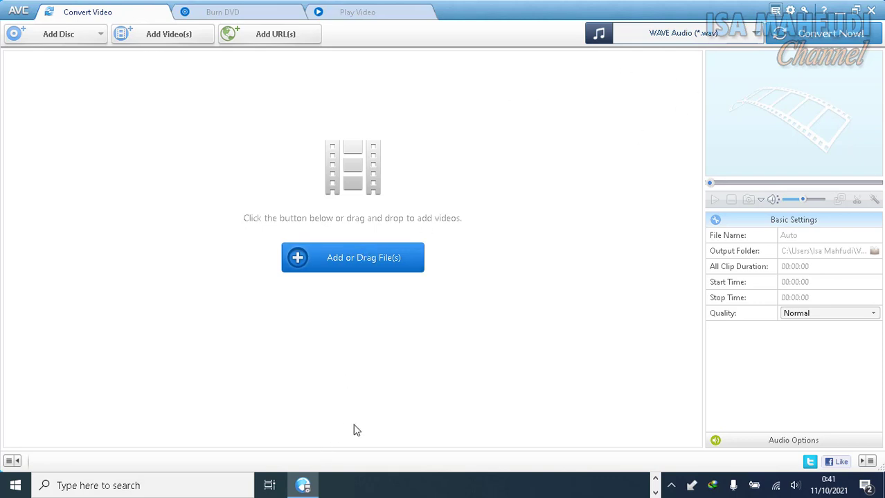
{"action": "left_click", "coordinate": [340, 259]}
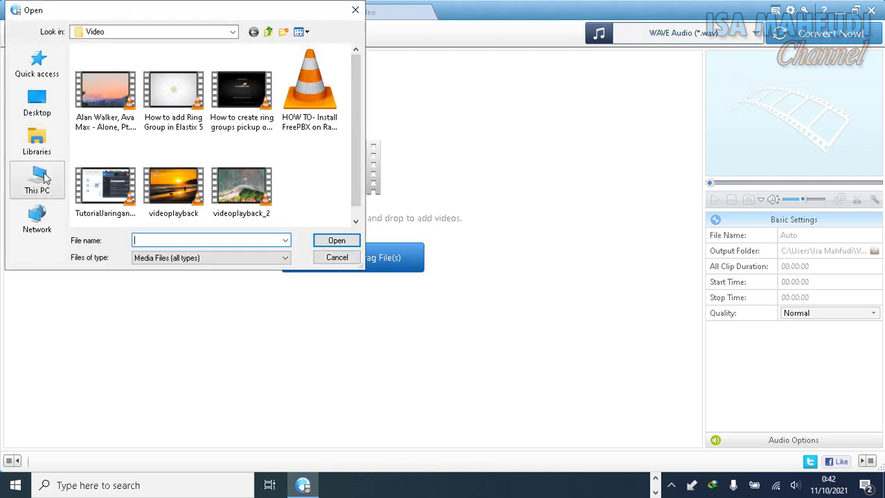
{"action": "left_click", "coordinate": [38, 145]}
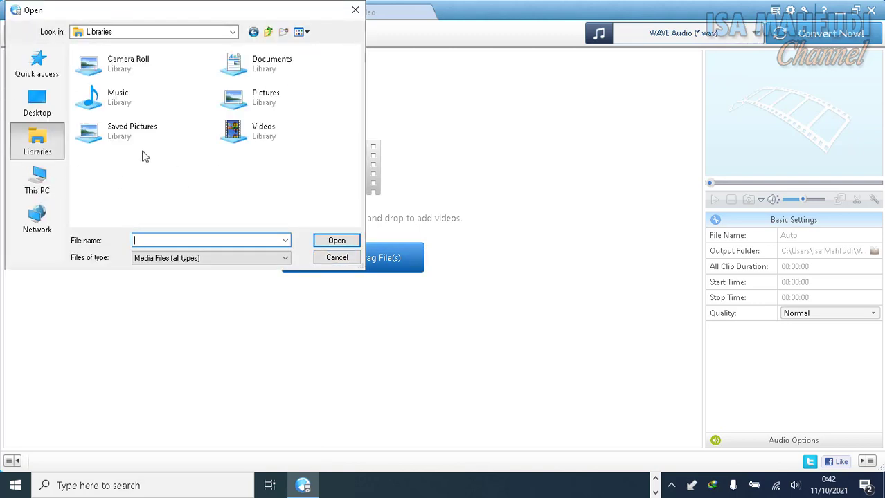
{"action": "left_click", "coordinate": [252, 138]}
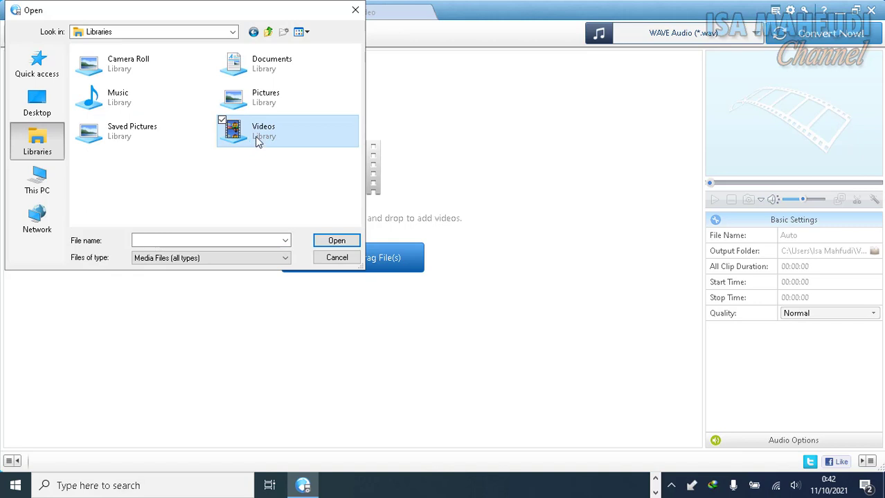
{"action": "double_click", "coordinate": [258, 138]}
{"action": "double_click", "coordinate": [239, 94]}
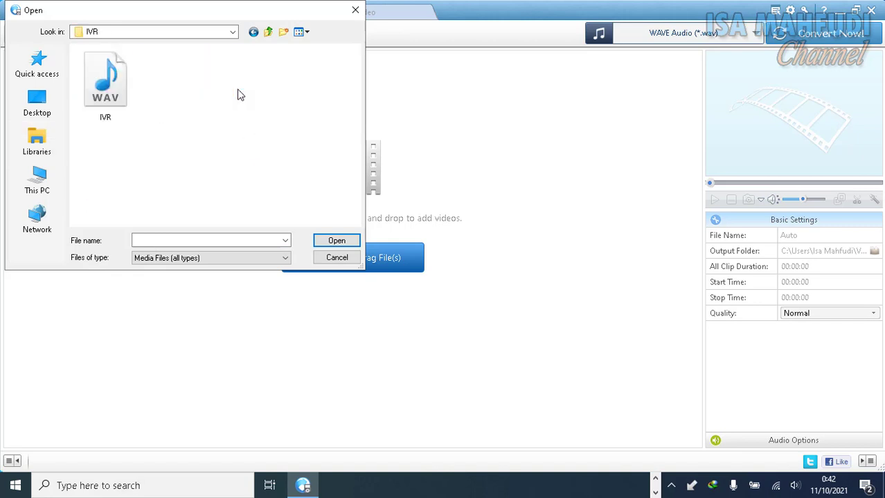
{"action": "double_click", "coordinate": [138, 88]}
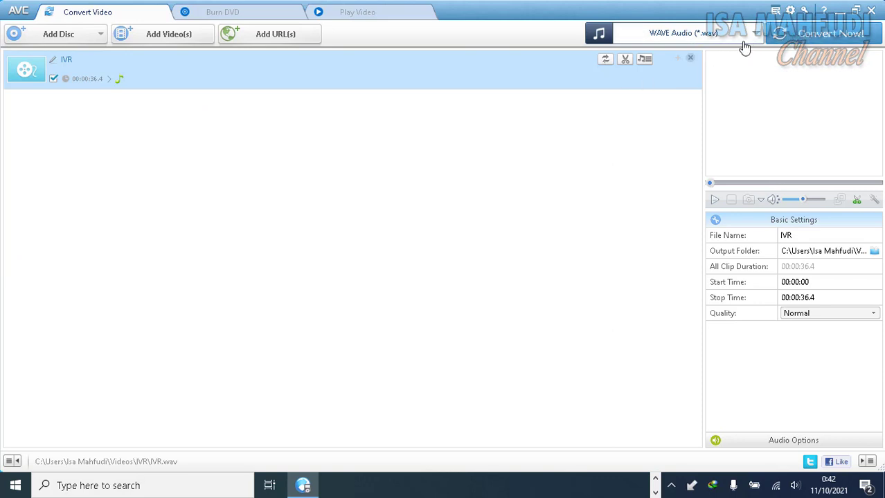
- Convert the IVR clip to WAVE Audio (*.wav) and close the converter
{"action": "left_click", "coordinate": [813, 40]}
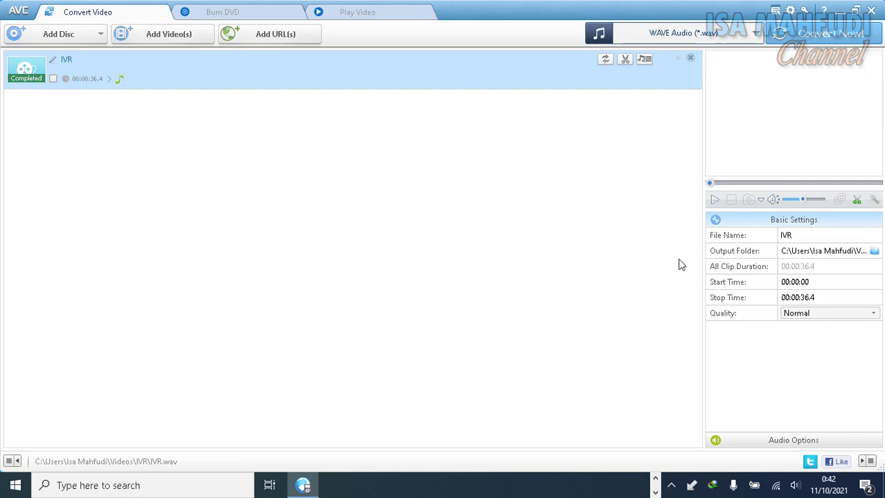
{"action": "left_click", "coordinate": [838, 10]}
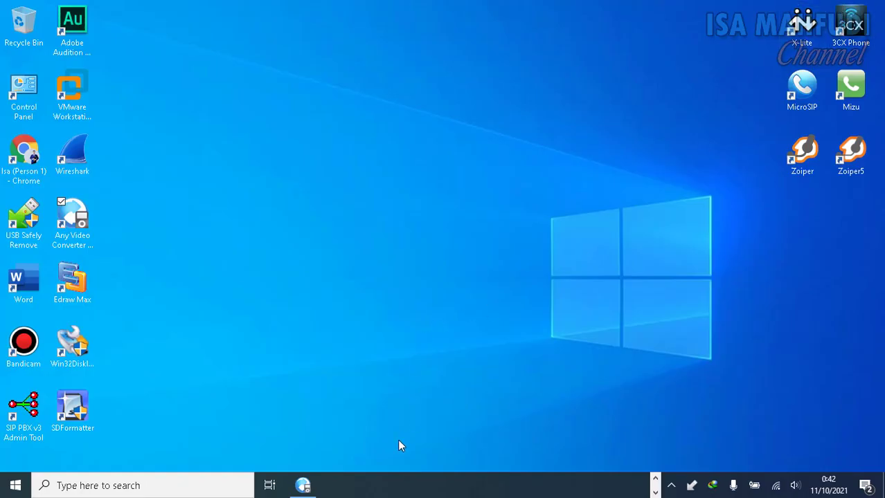
{"action": "left_click", "coordinate": [303, 485]}
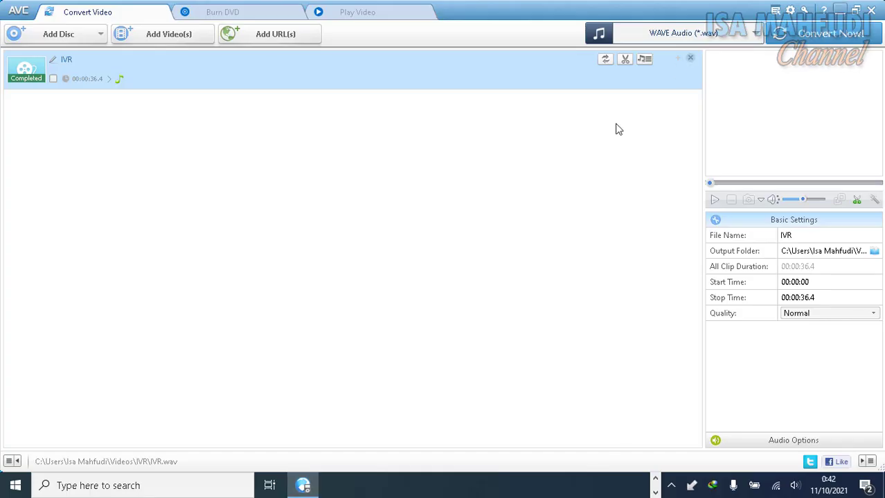
{"action": "left_click", "coordinate": [870, 10]}
- In File Explorer, find the converted IVR file in Videos > Any Video Converter Professional > WAVE, play it briefly, and close the player
{"action": "left_click", "coordinate": [324, 486]}
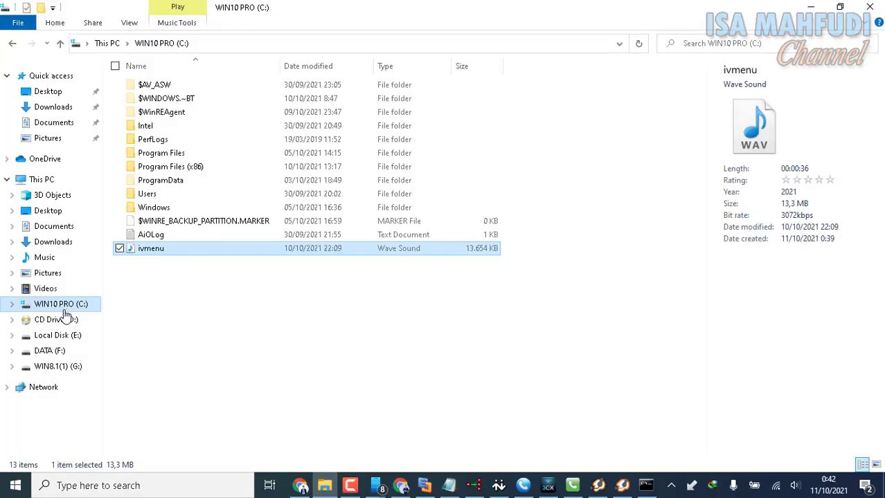
{"action": "left_click", "coordinate": [45, 289]}
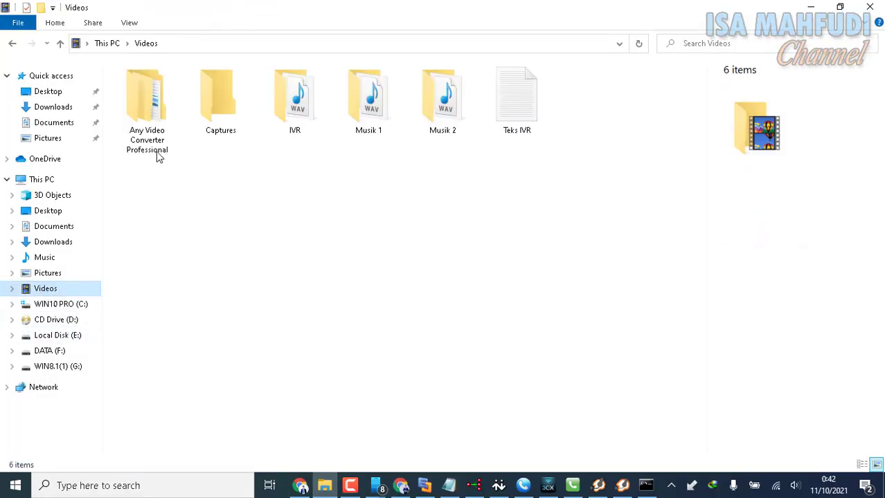
{"action": "double_click", "coordinate": [159, 112]}
{"action": "double_click", "coordinate": [140, 108]}
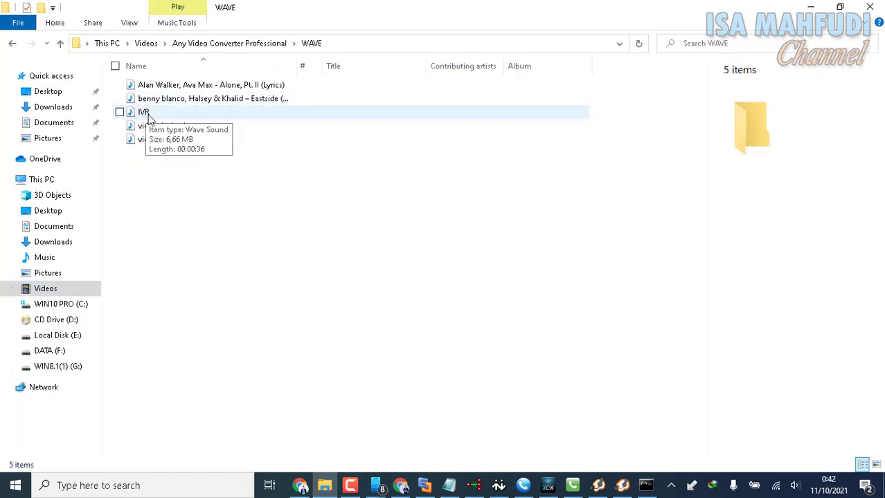
{"action": "left_click", "coordinate": [148, 115]}
{"action": "double_click", "coordinate": [149, 115]}
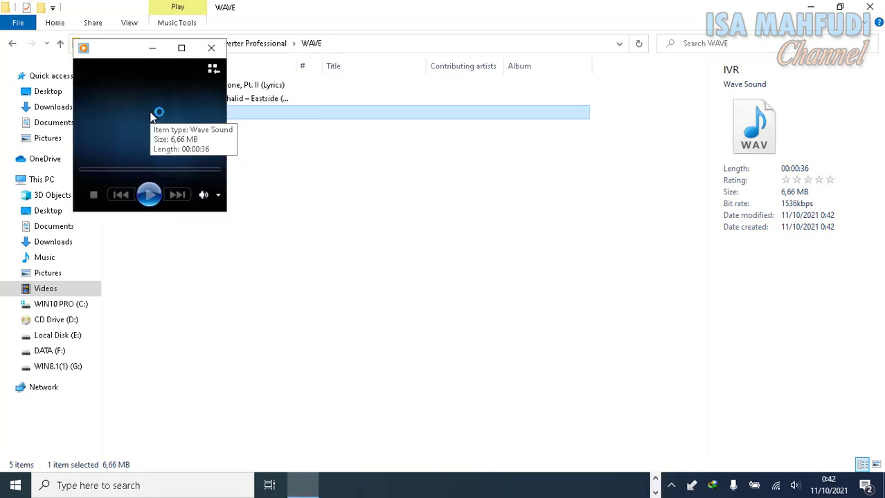
{"action": "left_click", "coordinate": [211, 48]}
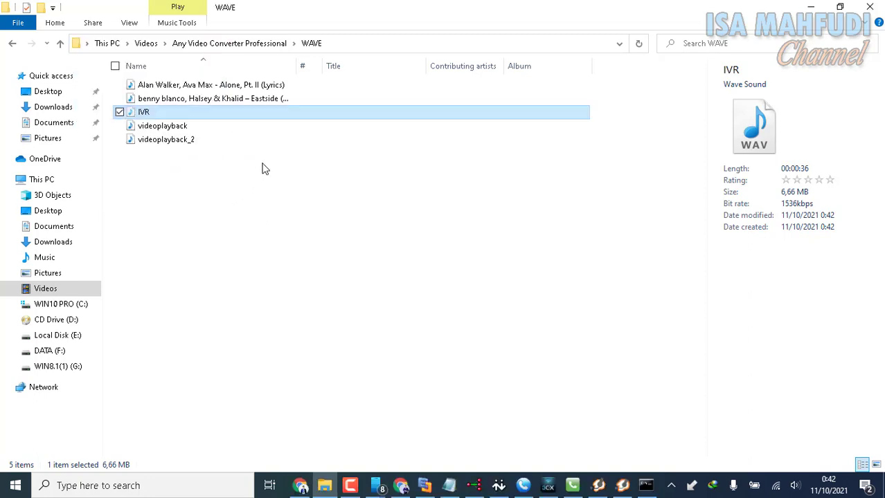
- Go to the IVR folder in Videos and select the original IVR file to view its details
{"action": "left_click", "coordinate": [237, 43]}
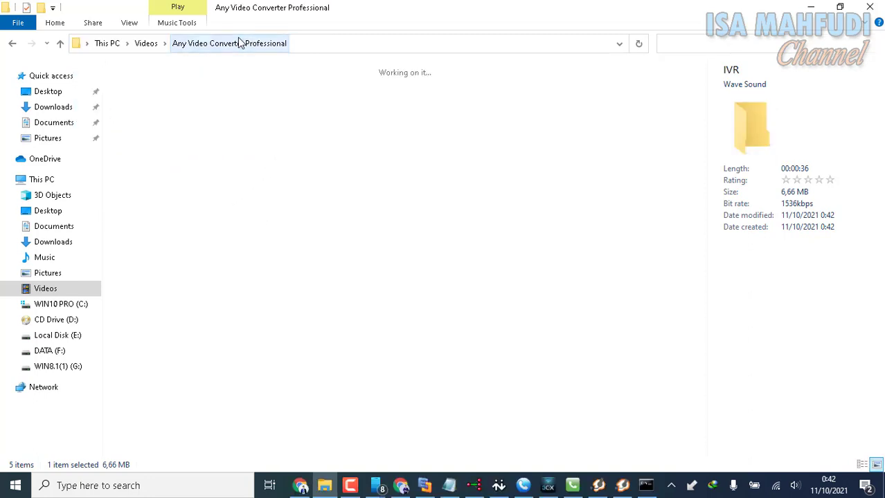
{"action": "left_click", "coordinate": [146, 43]}
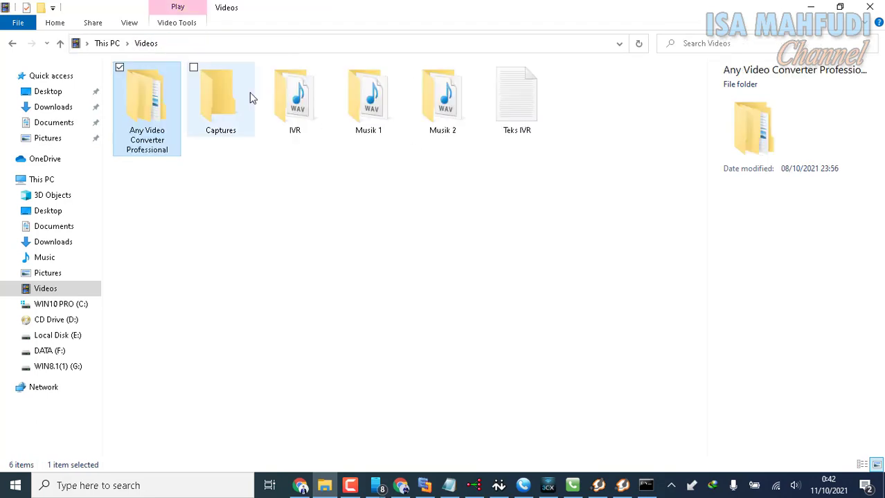
{"action": "double_click", "coordinate": [308, 110]}
{"action": "left_click", "coordinate": [148, 83]}
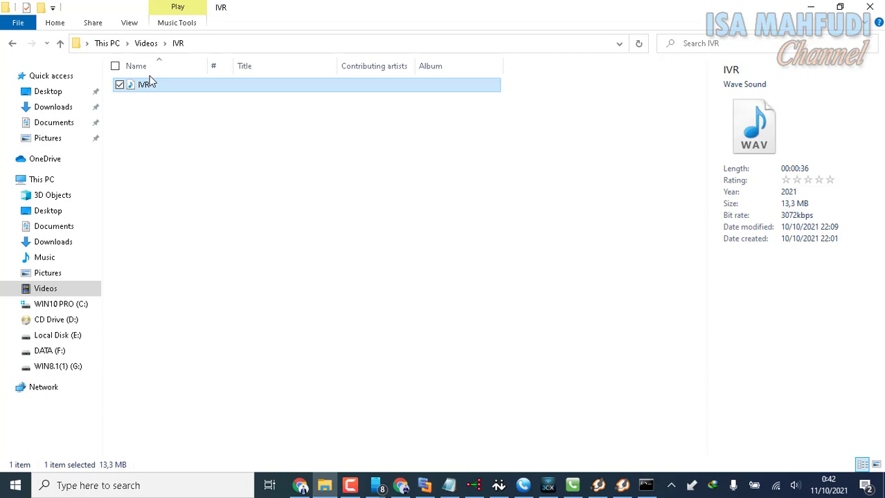
- Delete the original IVR file from the IVR folder and undo the deletion
{"action": "left_click", "coordinate": [226, 127]}
{"action": "left_click", "coordinate": [150, 90]}
{"action": "key", "text": "Delete"}
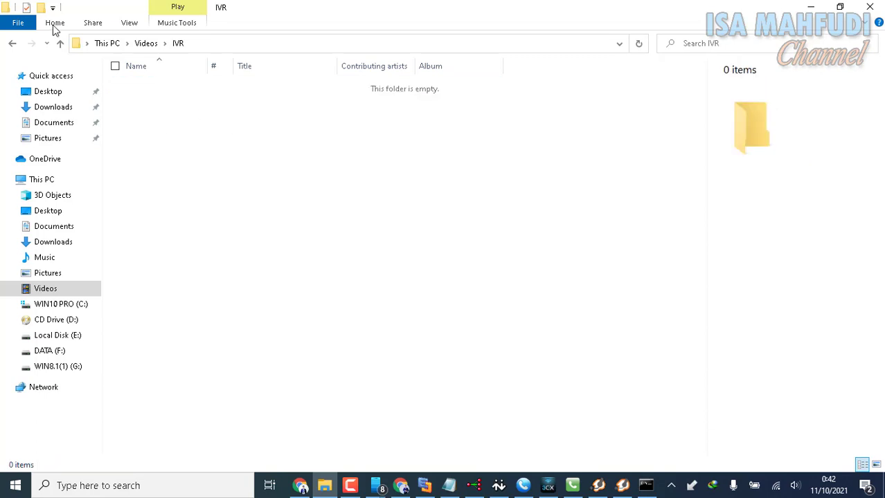
{"action": "key", "text": "ctrl+z"}
{"action": "left_click", "coordinate": [516, 443]}
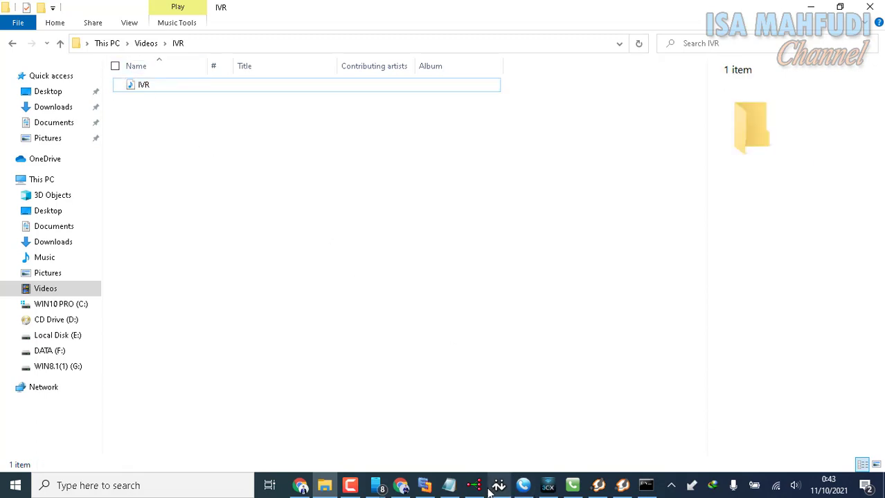
- Minimize File Explorer, bring the phone mirroring window beside the SIP PBX extension list, and display the phone screen
{"action": "mouse_move", "coordinate": [475, 489]}
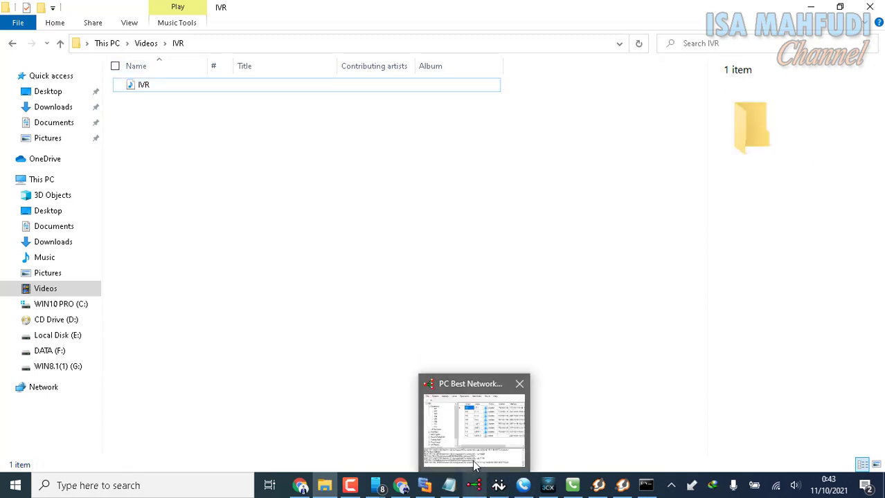
{"action": "left_click", "coordinate": [806, 7]}
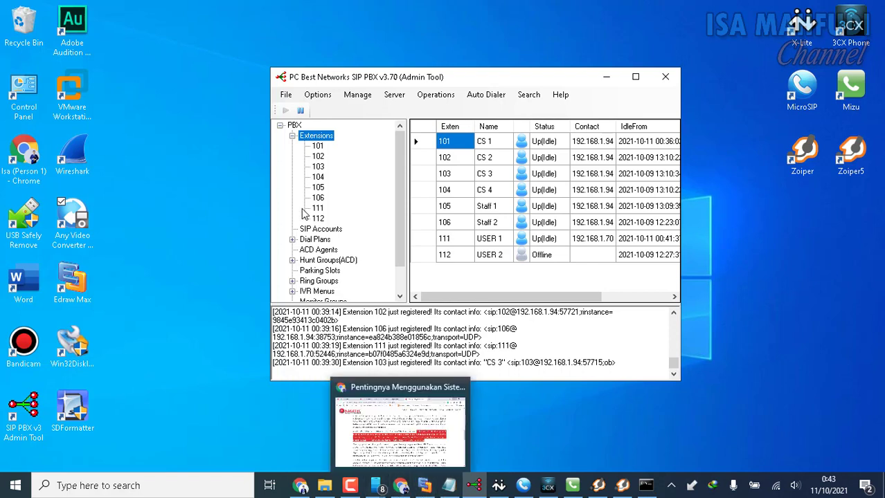
{"action": "left_click", "coordinate": [385, 489]}
{"action": "left_click", "coordinate": [423, 447]}
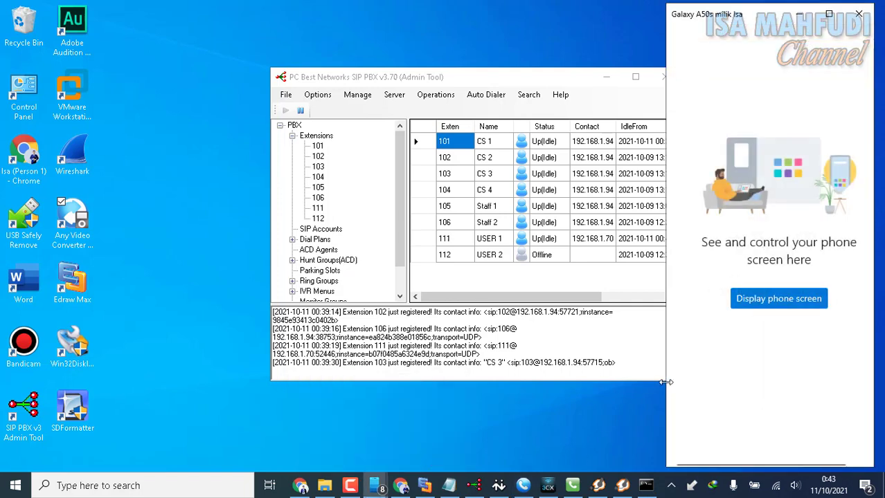
{"action": "left_click", "coordinate": [795, 297]}
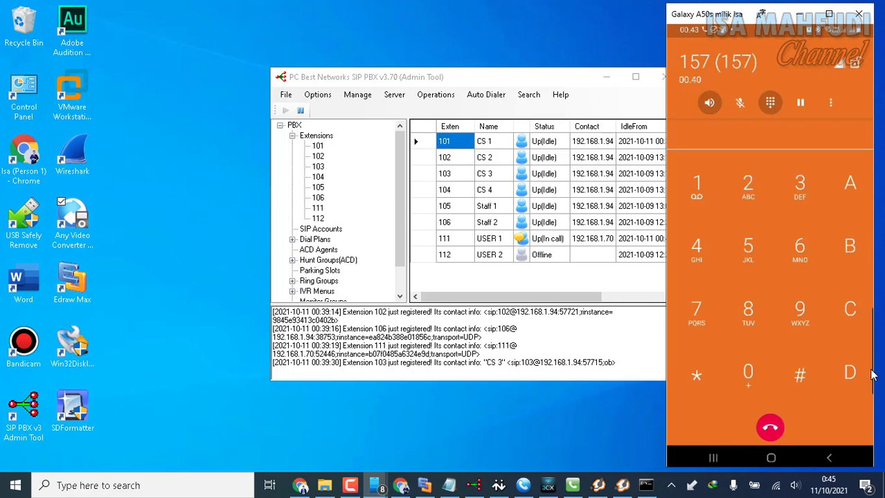
- Choose IVR option 1 in the call to 157, ignore it in X-Lite, answer it in 3CXPhone, and hang up
{"action": "type", "text": "1"}
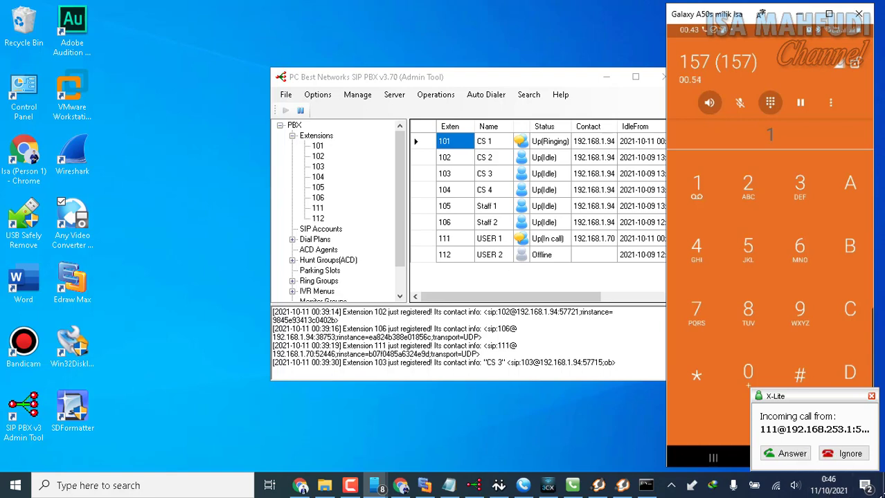
{"action": "left_click", "coordinate": [851, 455]}
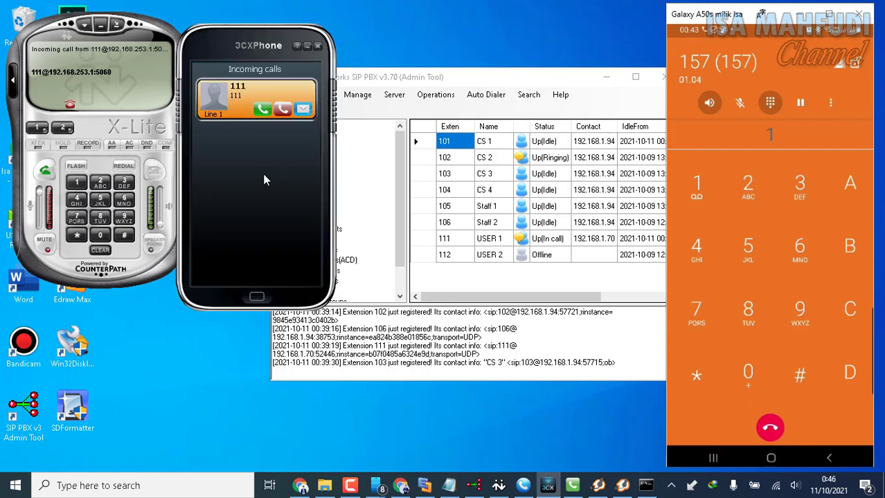
{"action": "left_click", "coordinate": [263, 112]}
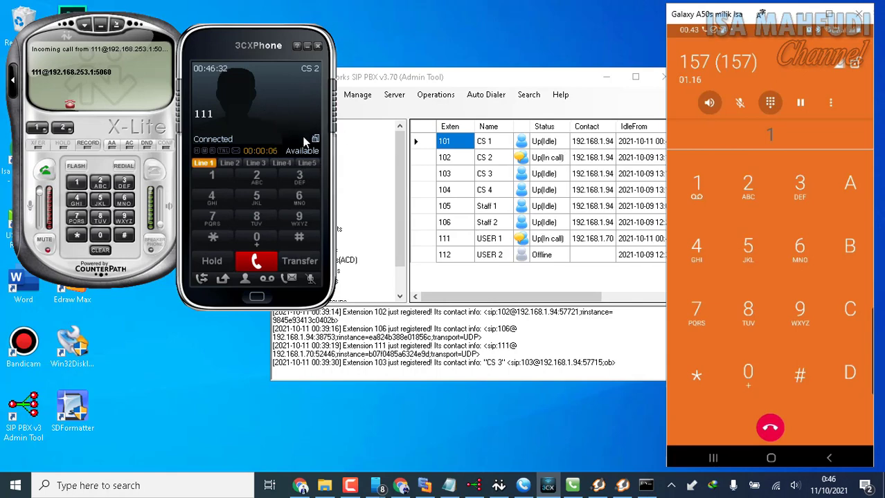
{"action": "left_click", "coordinate": [268, 272]}
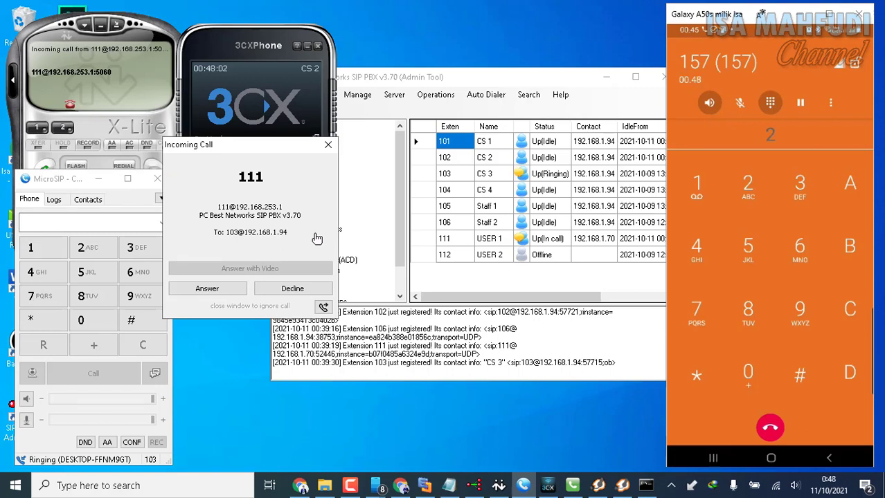
- Test IVR option 2 by declining the call in MicroSIP, moving MizuPhone into view, accepting the call there, and hanging up
{"action": "left_click", "coordinate": [292, 289]}
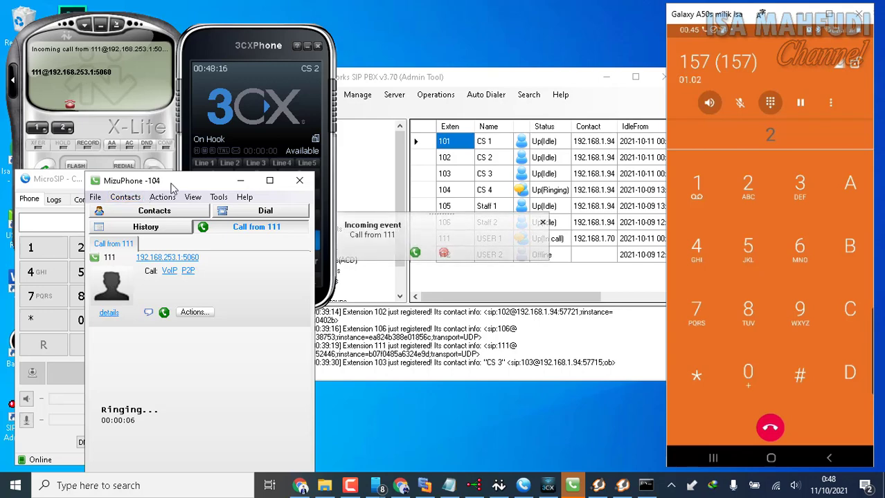
{"action": "left_click_drag", "start_coordinate": [171, 185], "coordinate": [100, 18]}
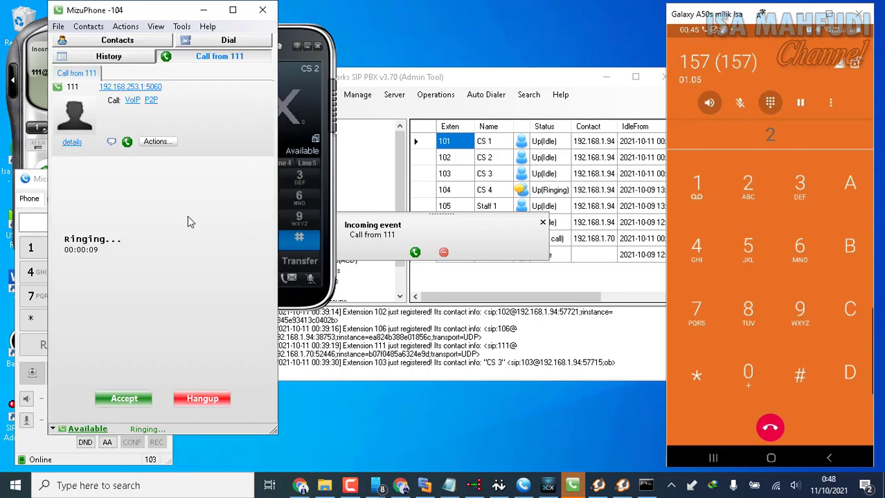
{"action": "left_click", "coordinate": [131, 400]}
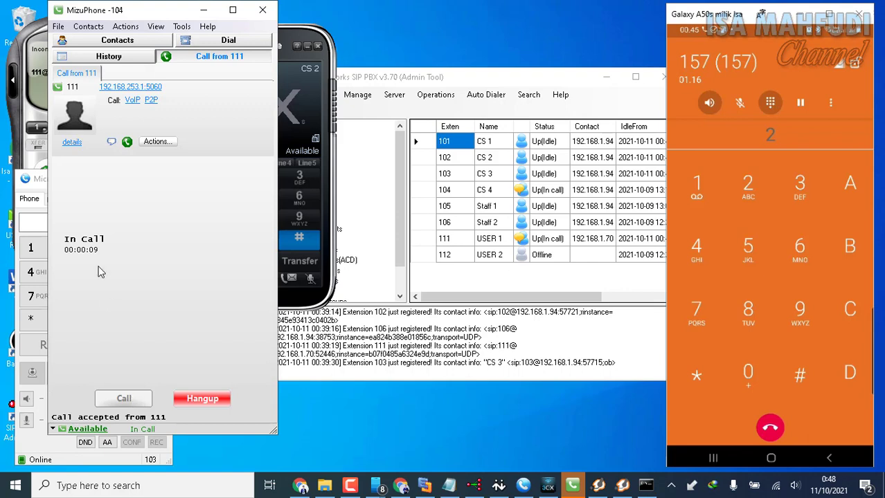
{"action": "left_click", "coordinate": [211, 407]}
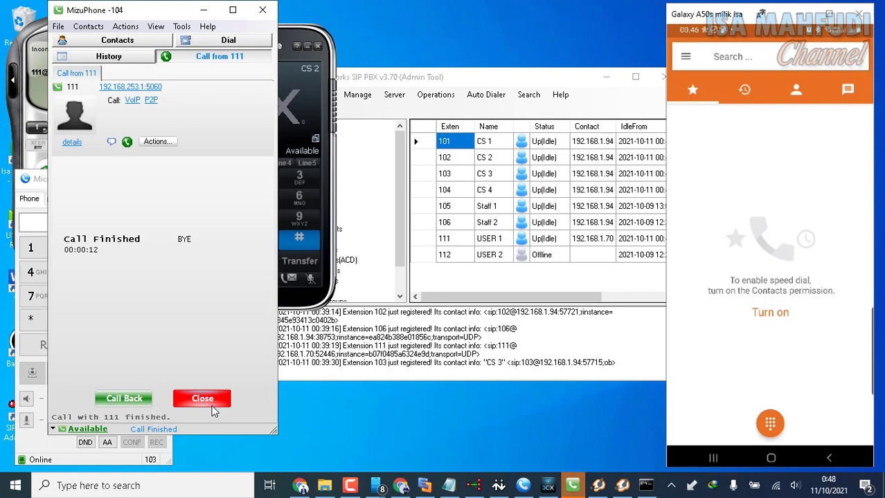
- Close the finished MizuPhone call, answer the incoming call from 111 on Staff 1's Zoiper, hang up, and minimize Zoiper
{"action": "left_click", "coordinate": [212, 407]}
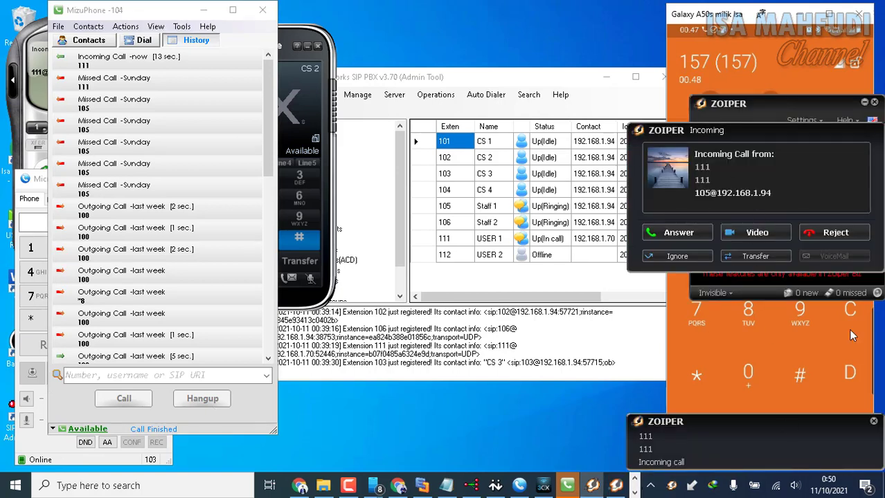
{"action": "left_click", "coordinate": [689, 238]}
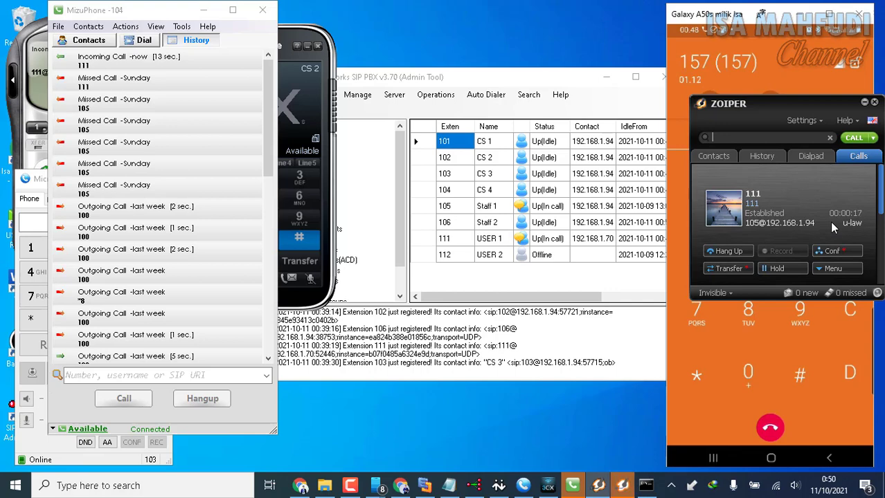
{"action": "left_click", "coordinate": [726, 252]}
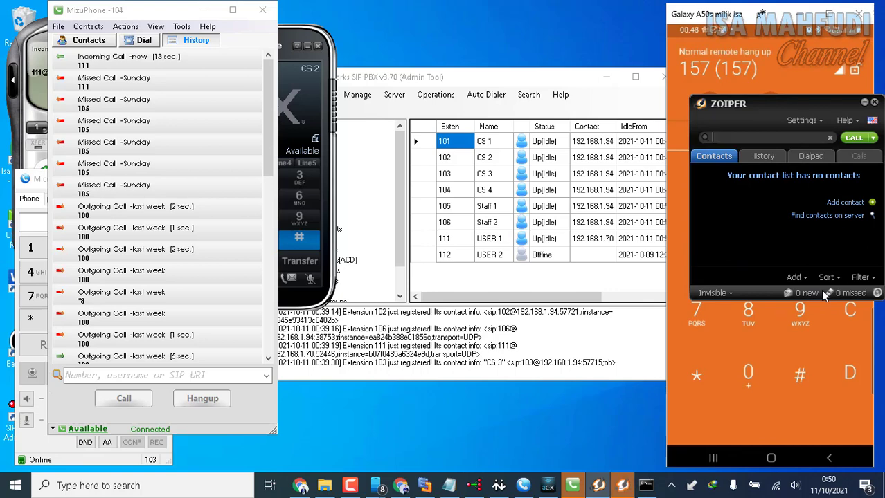
{"action": "left_click", "coordinate": [866, 104]}
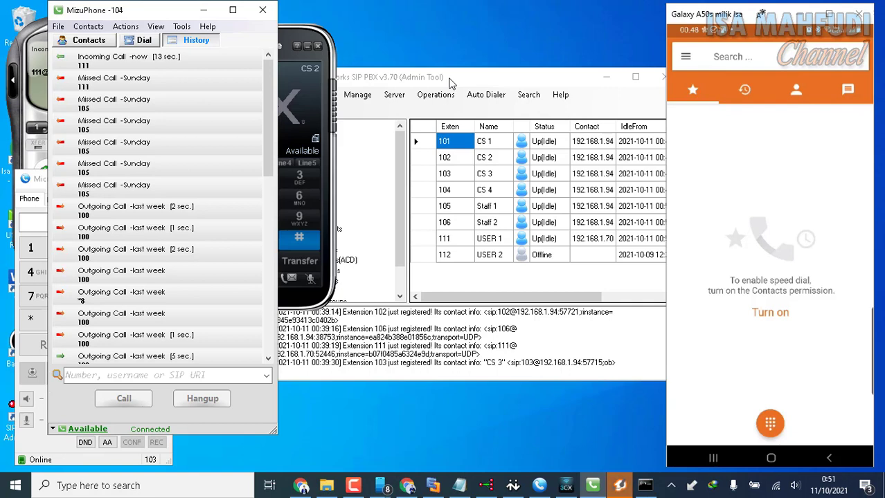
- Bring the SIP PBX Admin Tool to the front and move it clear of the phone mirroring window
{"action": "left_click", "coordinate": [484, 77]}
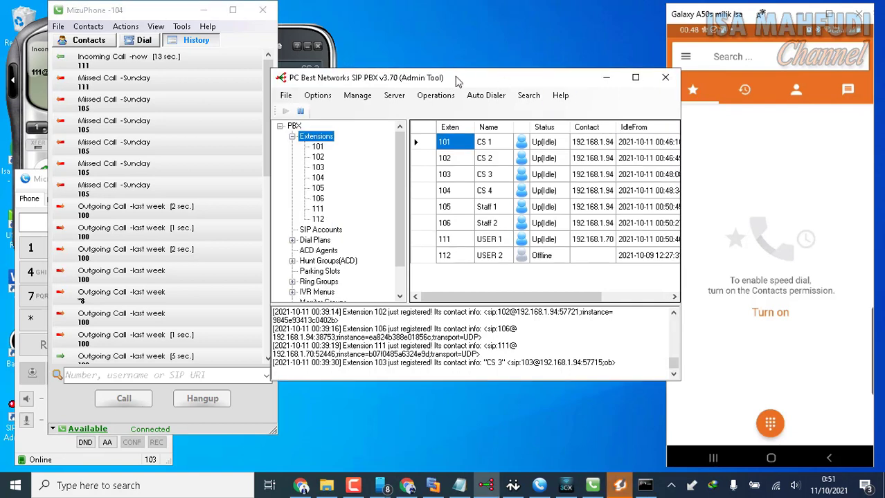
{"action": "left_click_drag", "start_coordinate": [454, 76], "coordinate": [423, 67]}
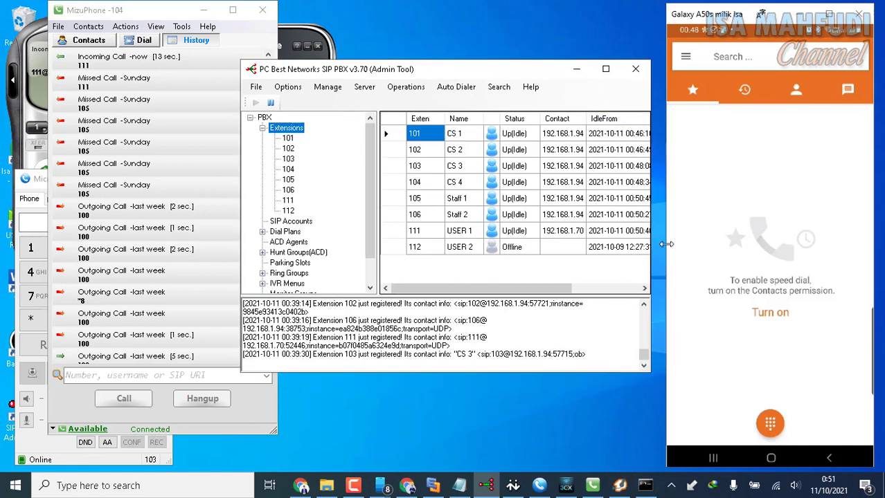